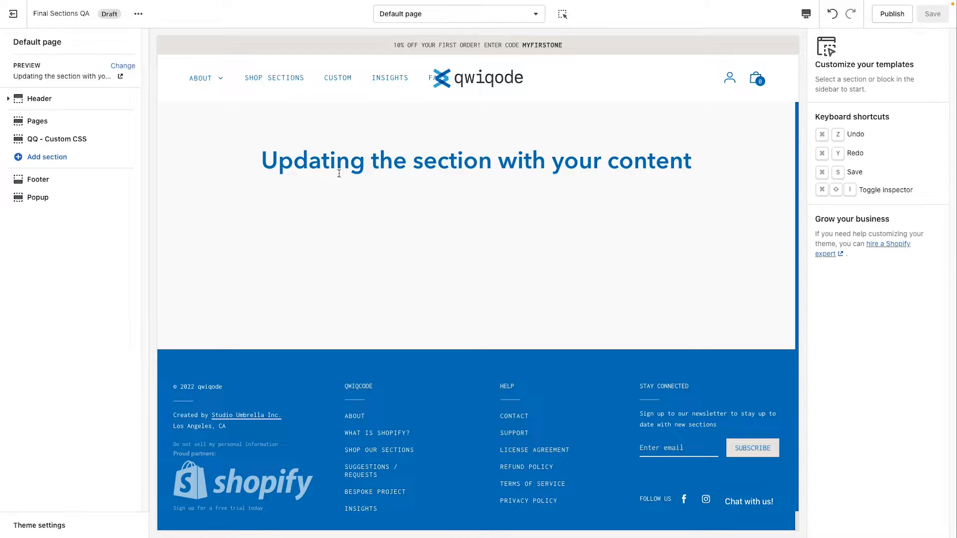
# Step: Search the available sections for "info" and add the QQ - Info Grid section to the default page
pyautogui.click(58, 161)
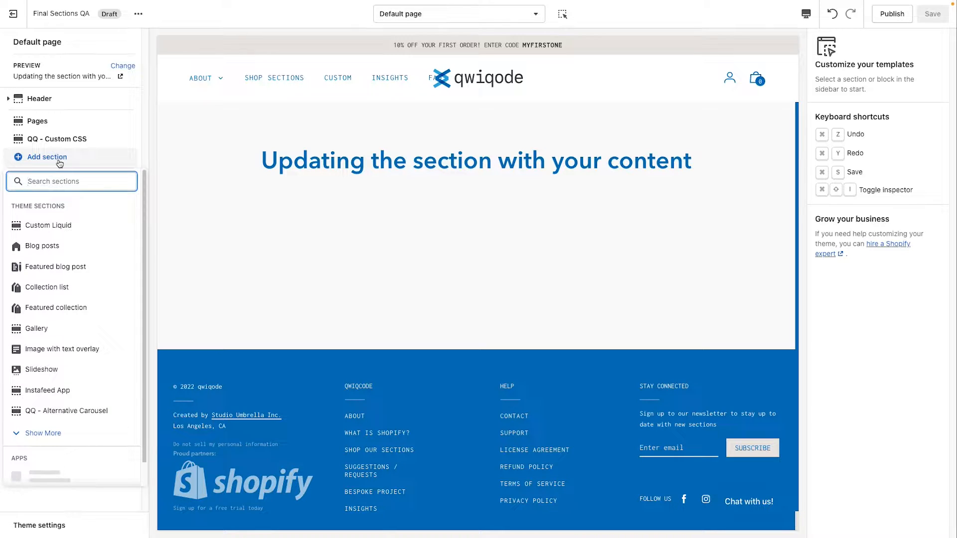
pyautogui.write('info')
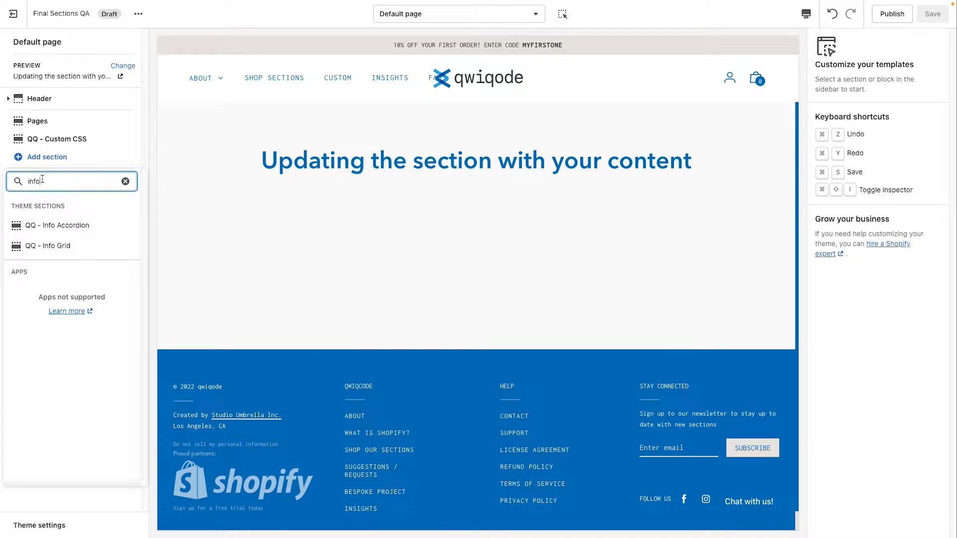
pyautogui.click(72, 246)
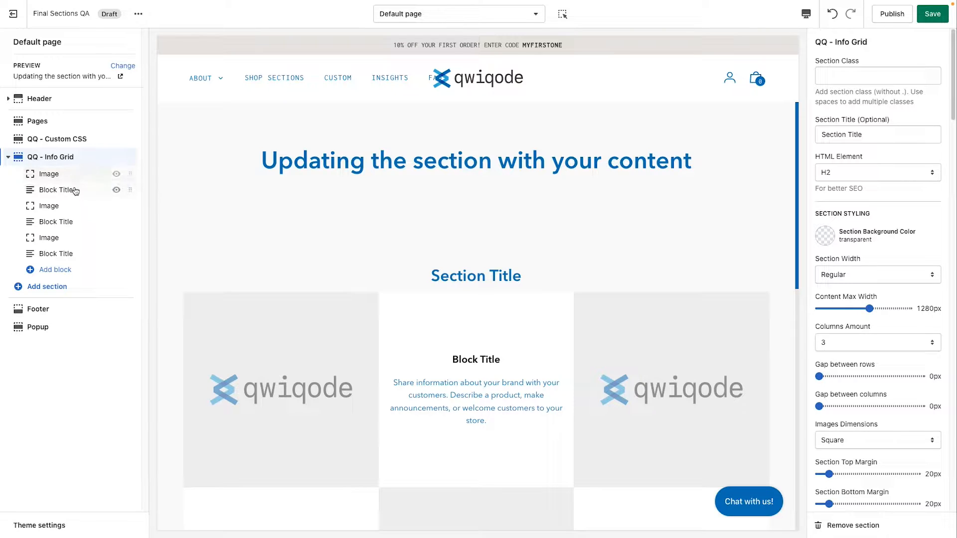
# Step: Review the Info Grid's default layout in the preview and the block types that can be added to it
pyautogui.scroll(-1, 333, 286)
pyautogui.scroll(-2, 332, 282)
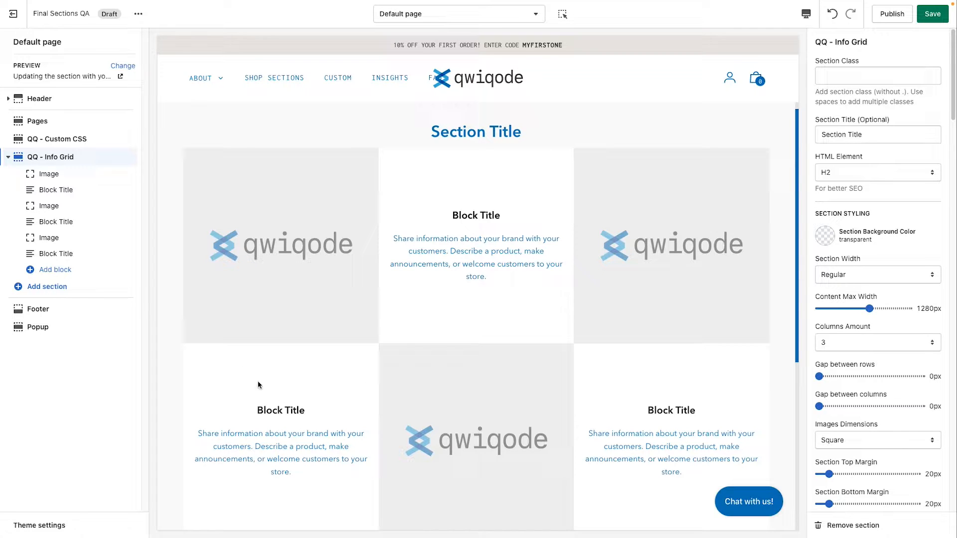
pyautogui.click(55, 272)
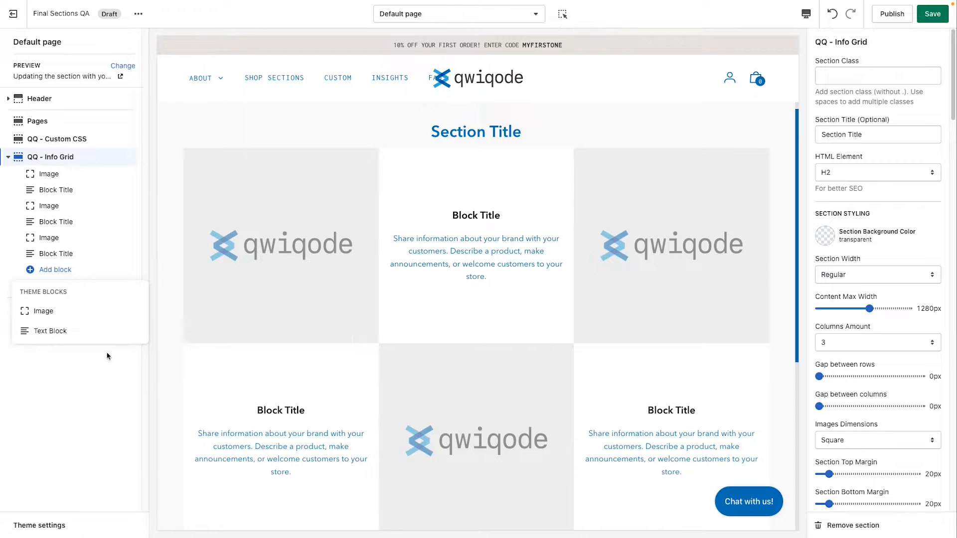
pyautogui.click(88, 384)
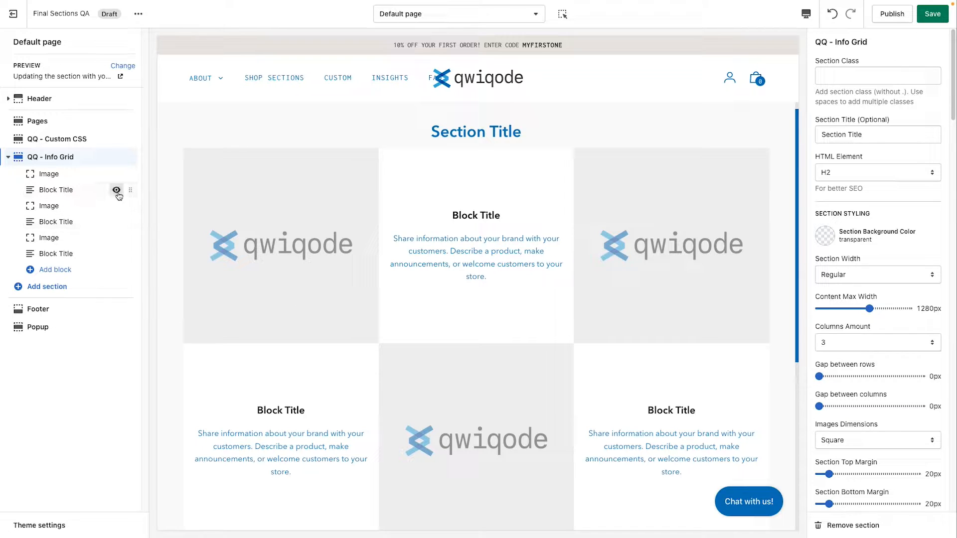
# Step: Try moving the first text block below the second image block, and return it to its original place
pyautogui.moveTo(124, 189); pyautogui.dragTo(123, 211)
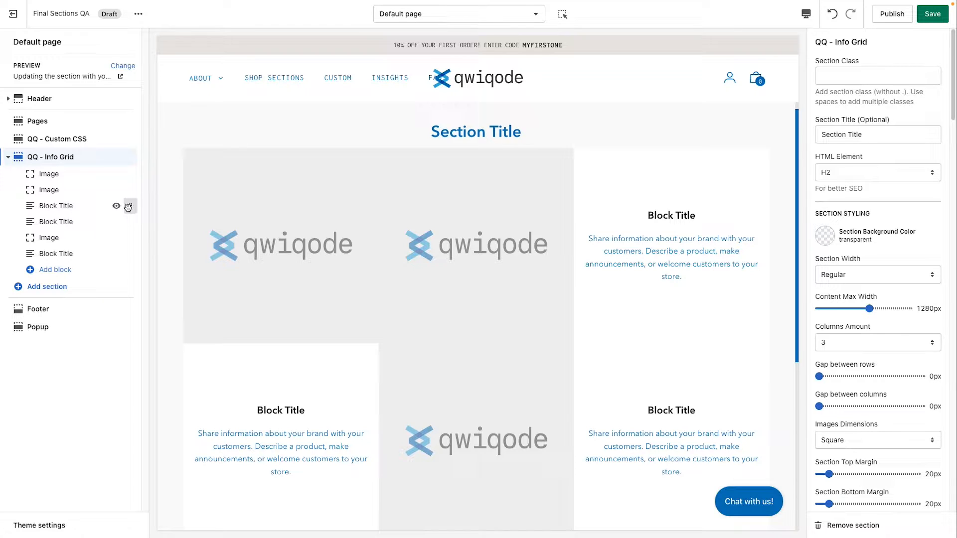
pyautogui.moveTo(129, 208); pyautogui.dragTo(131, 190)
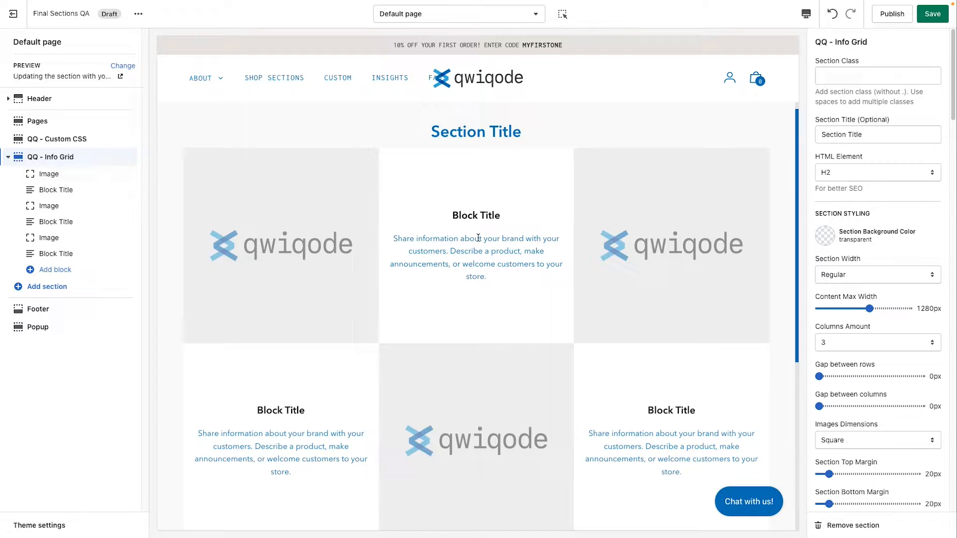
# Step: Assign the café interior photo from the image library to the grid's first image block
pyautogui.scroll(-1, 336, 258)
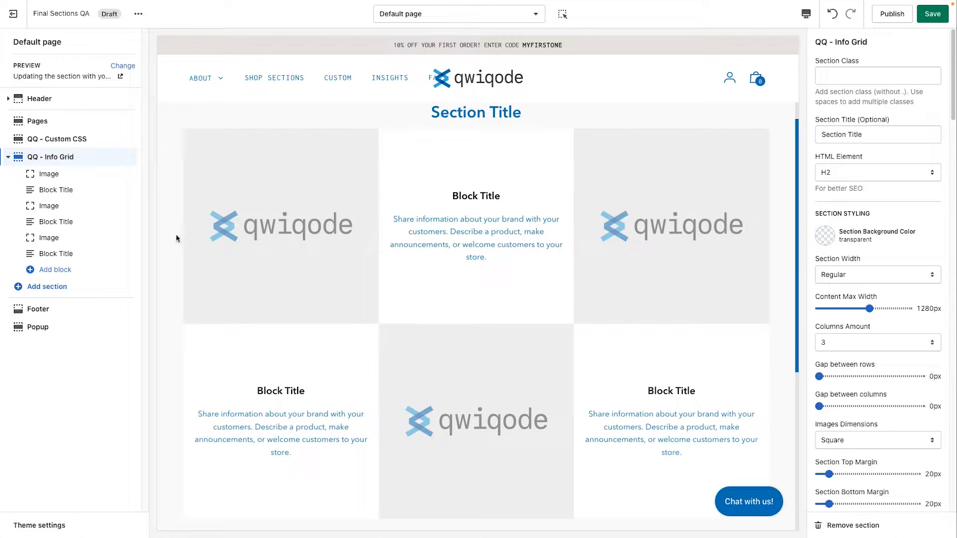
pyautogui.click(67, 177)
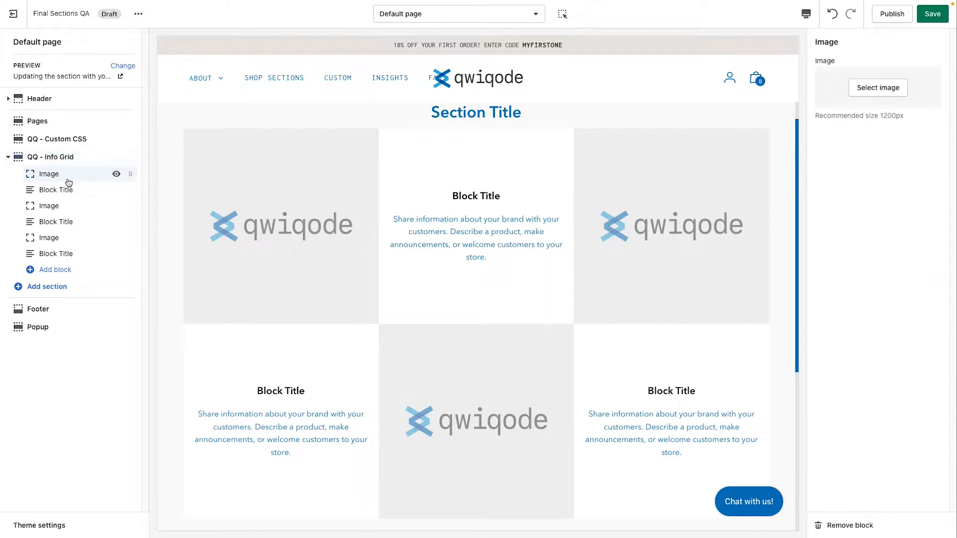
pyautogui.click(880, 89)
pyautogui.click(885, 170)
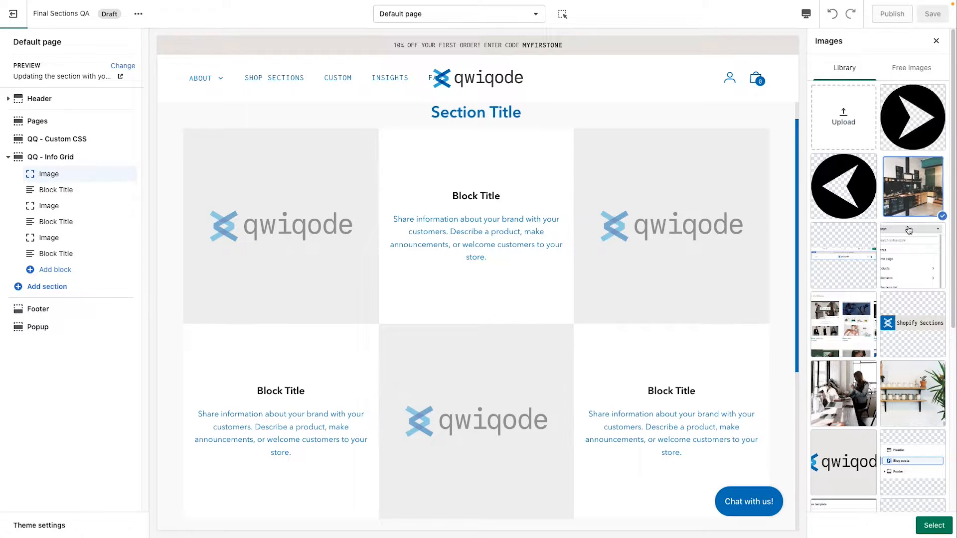
pyautogui.click(923, 526)
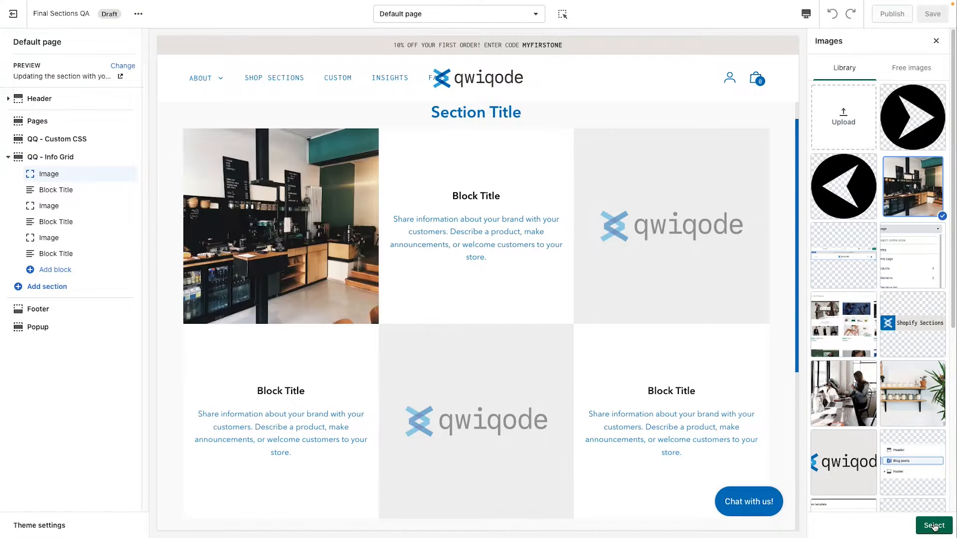
# Step: Assign the library photo of the woman seated at a table with a laptop to the second image block
pyautogui.click(74, 205)
pyautogui.click(879, 88)
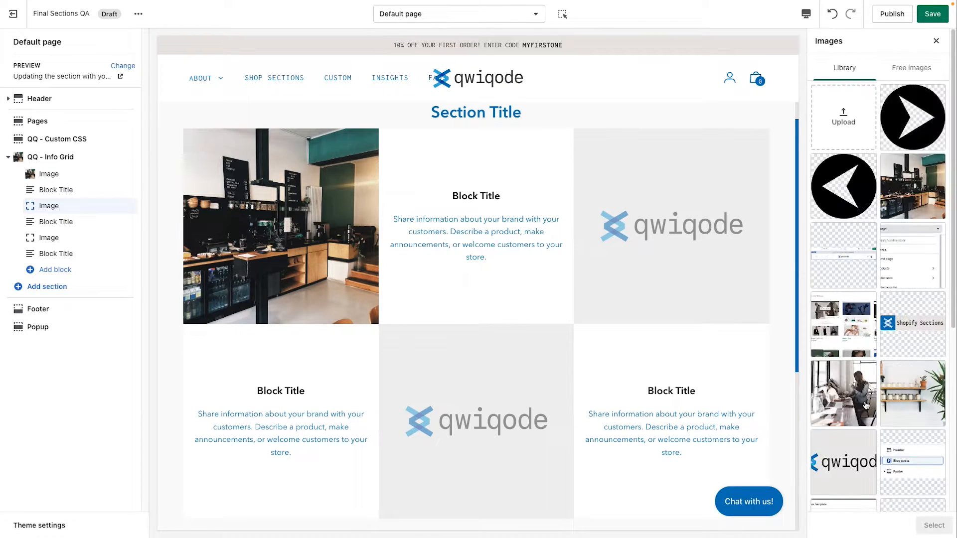
pyautogui.click(844, 394)
pyautogui.click(933, 525)
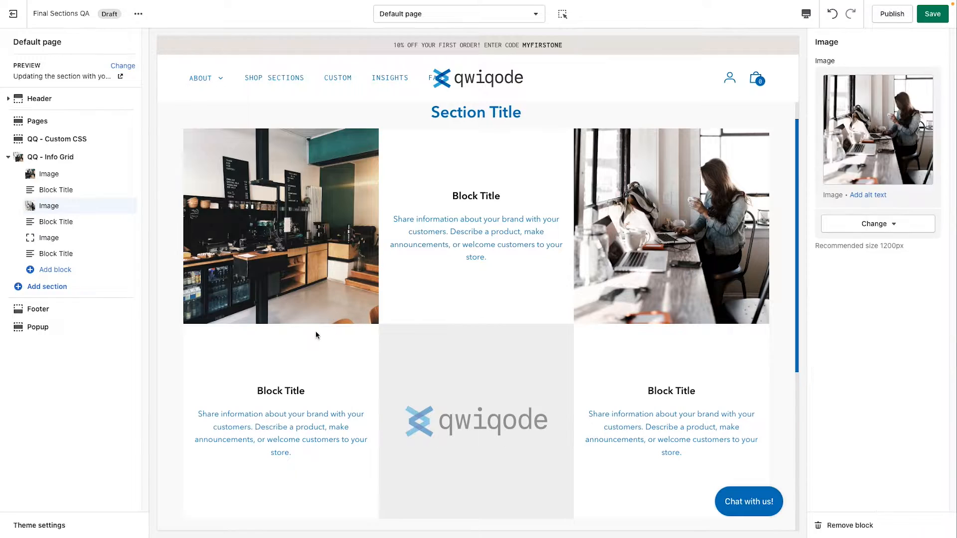
# Step: Assign the library photo of wooden shelves with jars and a plant to the third image block
pyautogui.click(80, 239)
pyautogui.click(879, 88)
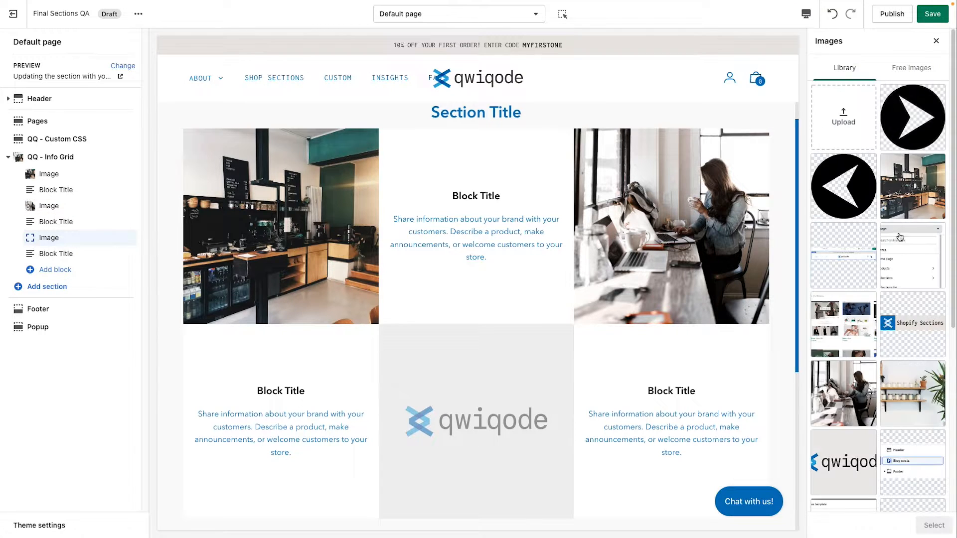
pyautogui.click(917, 408)
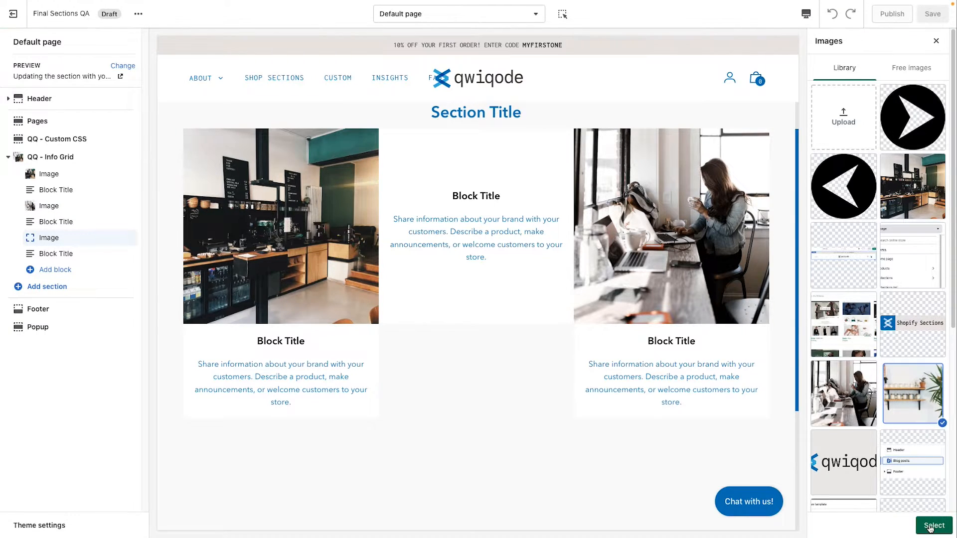
pyautogui.click(934, 526)
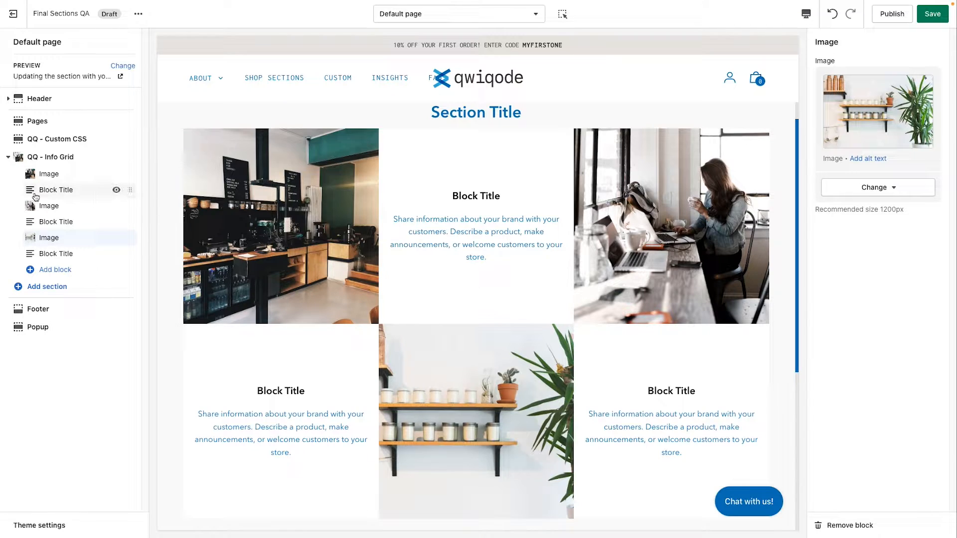
# Step: Change the title of the grid's first text block to "Feature 1"
pyautogui.click(77, 194)
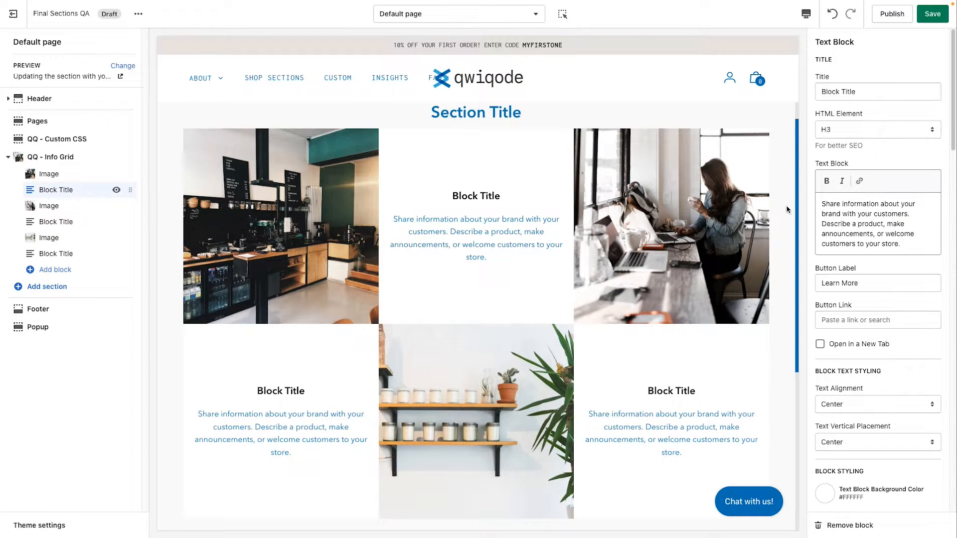
pyautogui.click(867, 93)
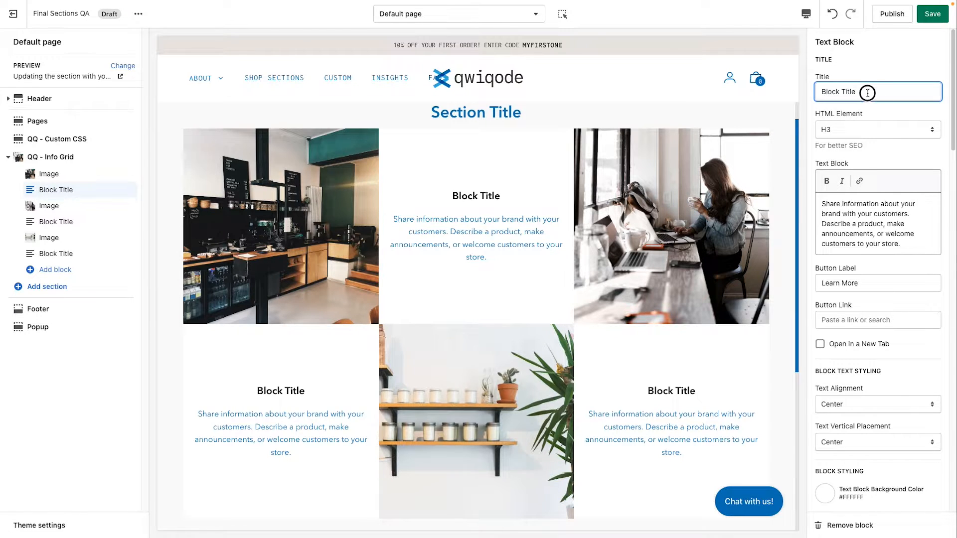
pyautogui.tripleClick(867, 88)
pyautogui.write('Feature 1')
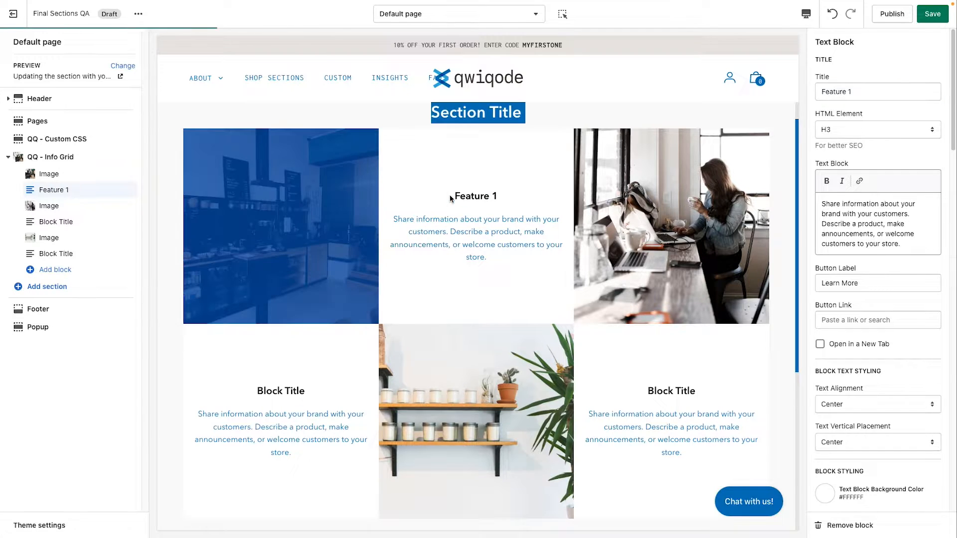
# Step: View the heading levels available for the Feature 1 block's HTML element, keeping the current choice
pyautogui.click(849, 132)
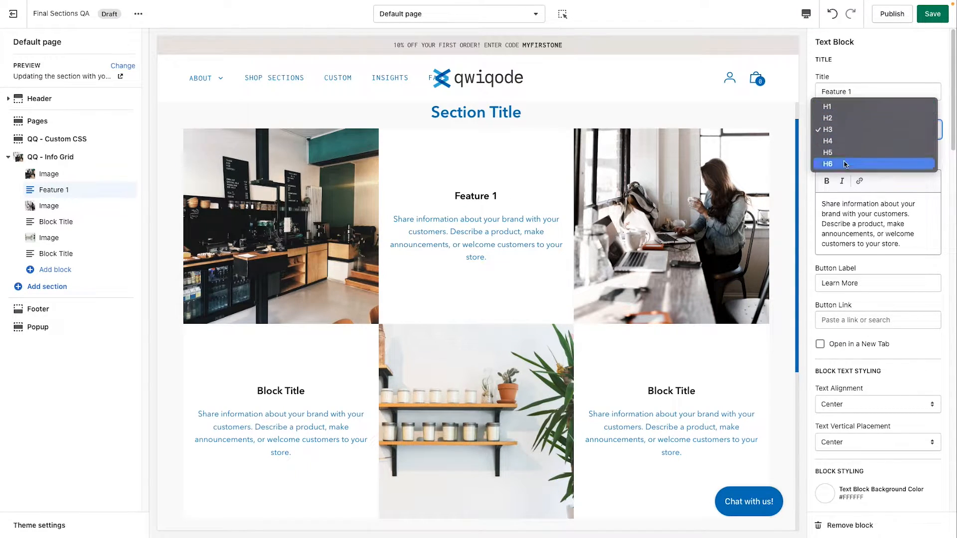
pyautogui.click(945, 162)
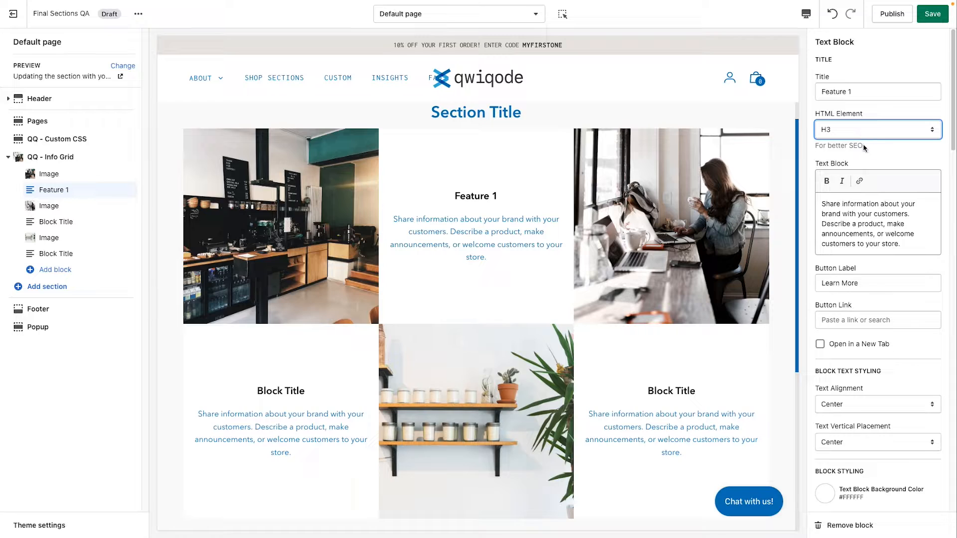
pyautogui.click(864, 157)
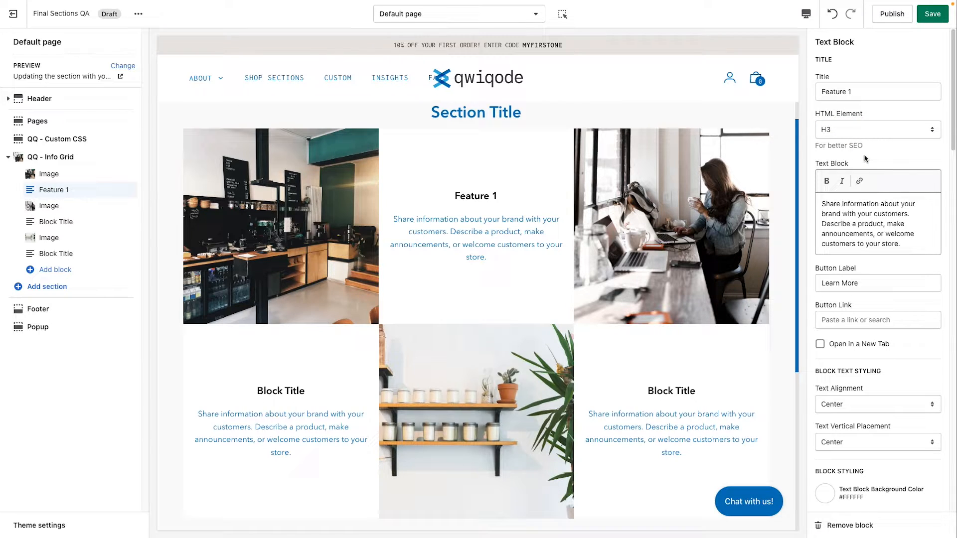
# Step: Try clearing the Feature 1 block's description text, and undo the deletion
pyautogui.scroll(-1, 862, 220)
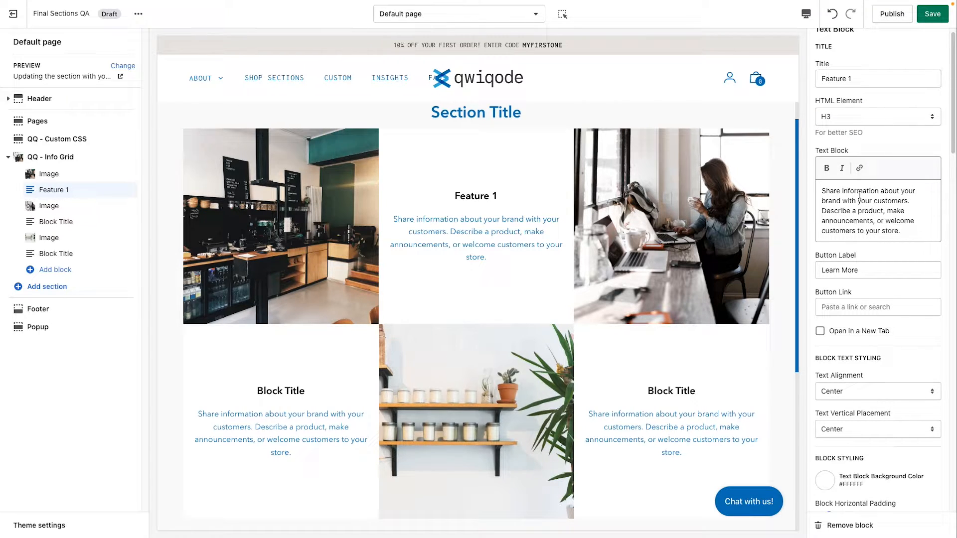
pyautogui.moveTo(858, 197); pyautogui.dragTo(897, 229)
pyautogui.click(897, 229)
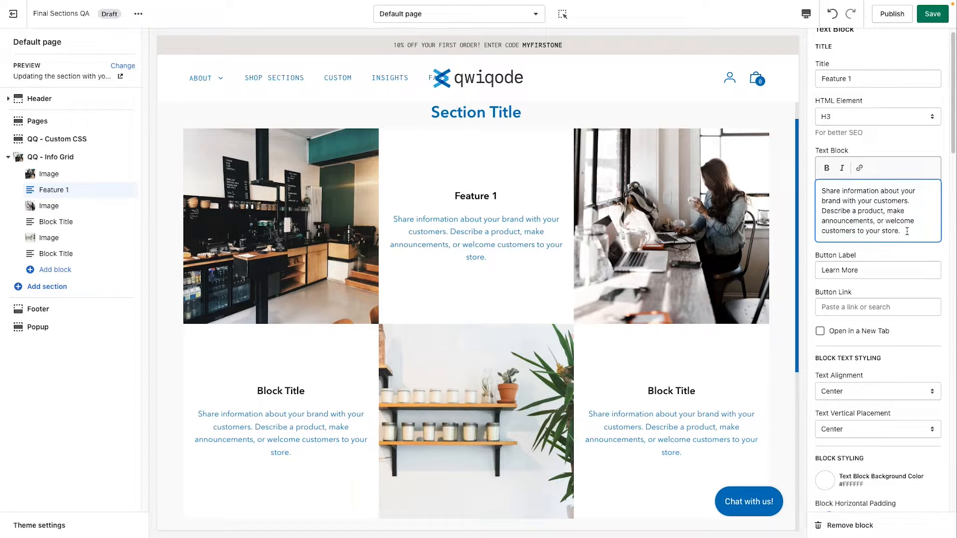
pyautogui.moveTo(910, 234); pyautogui.dragTo(790, 188)
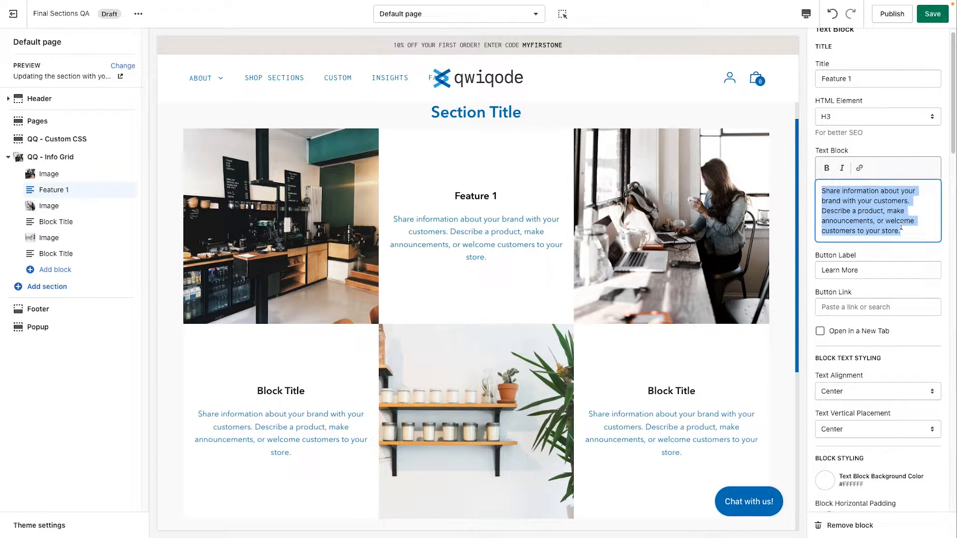
pyautogui.press('BackSpace')
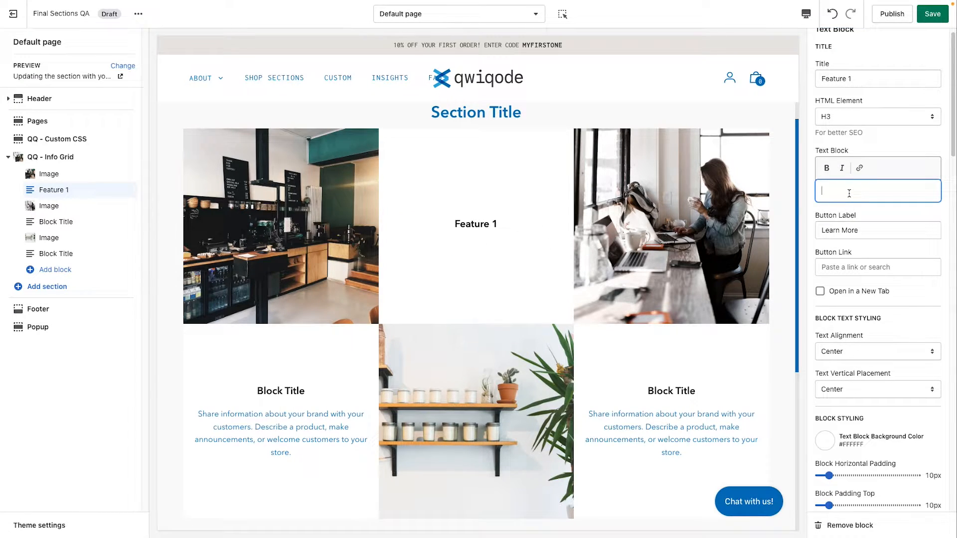
pyautogui.hotkey('ctrl', 'z')
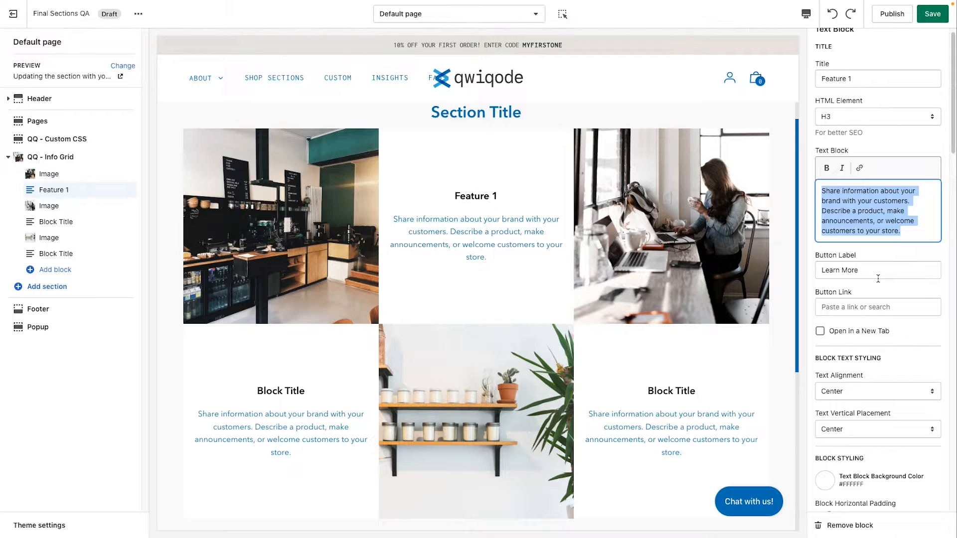
# Step: Link the Feature 1 block's button to the Comparison Table product
pyautogui.scroll(-1, 857, 303)
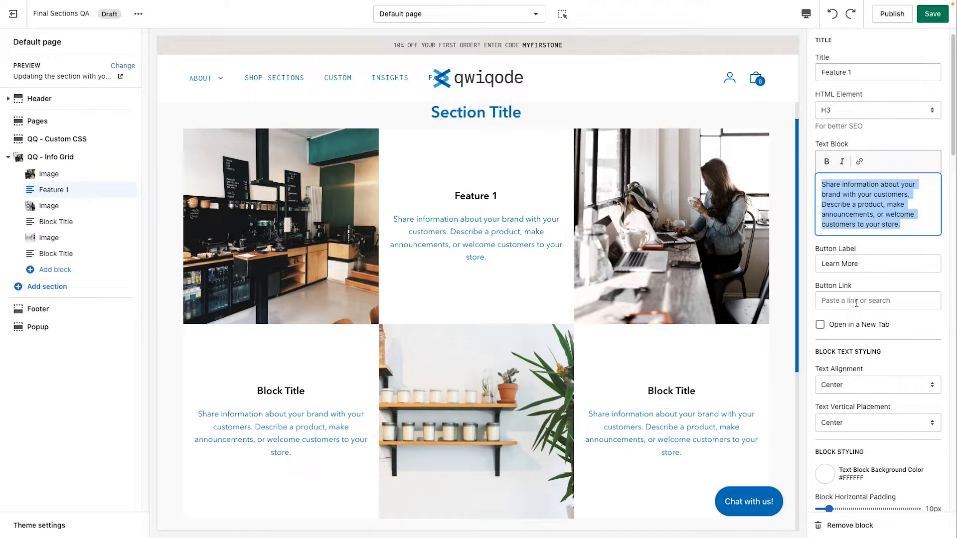
pyautogui.click(841, 301)
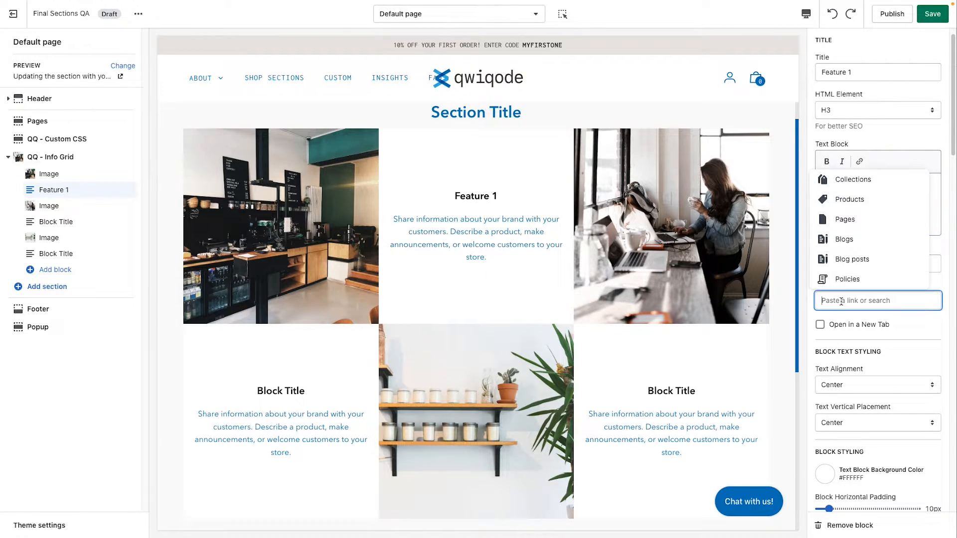
pyautogui.click(856, 199)
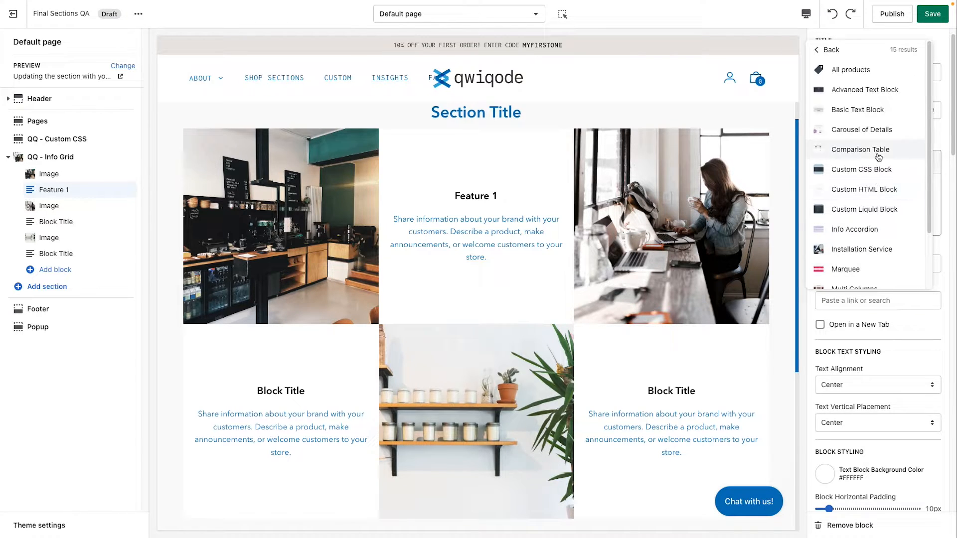
pyautogui.click(876, 150)
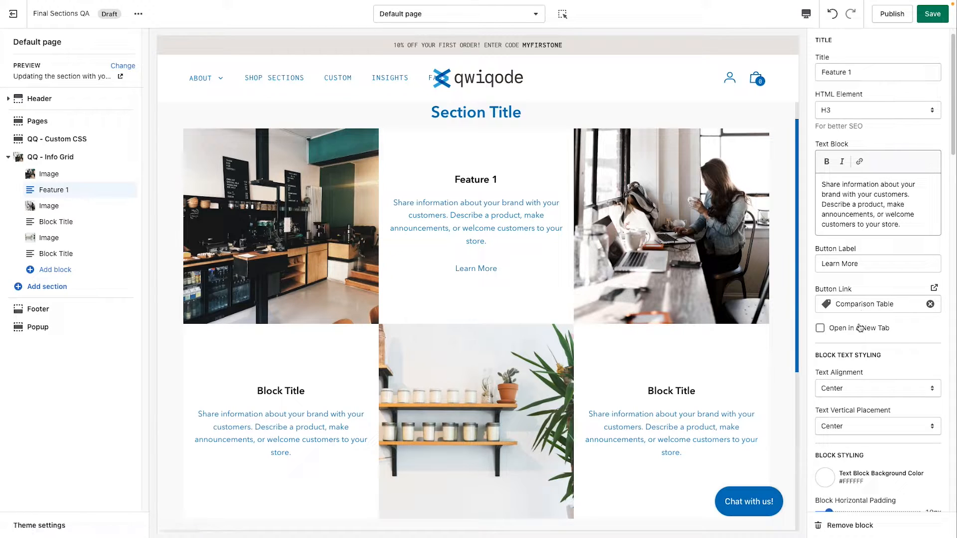
# Step: Try the Left and Right text alignments on the Feature 1 block, and return it to Center
pyautogui.scroll(-4, 876, 342)
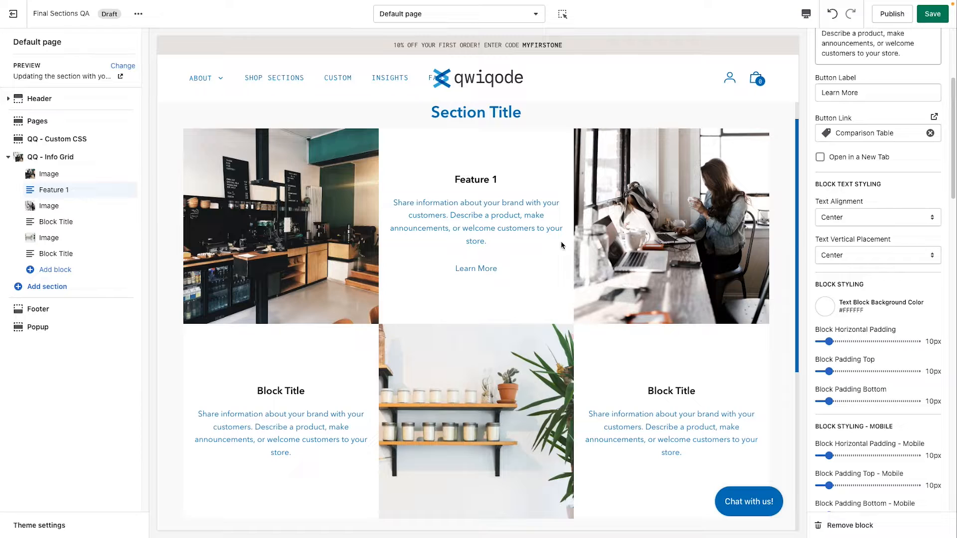
pyautogui.scroll(1, 561, 245)
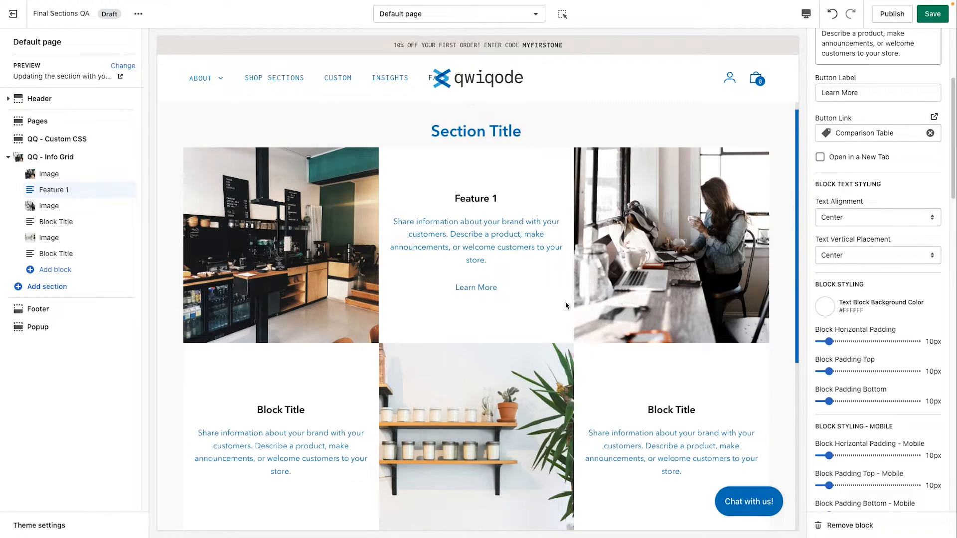
pyautogui.click(854, 220)
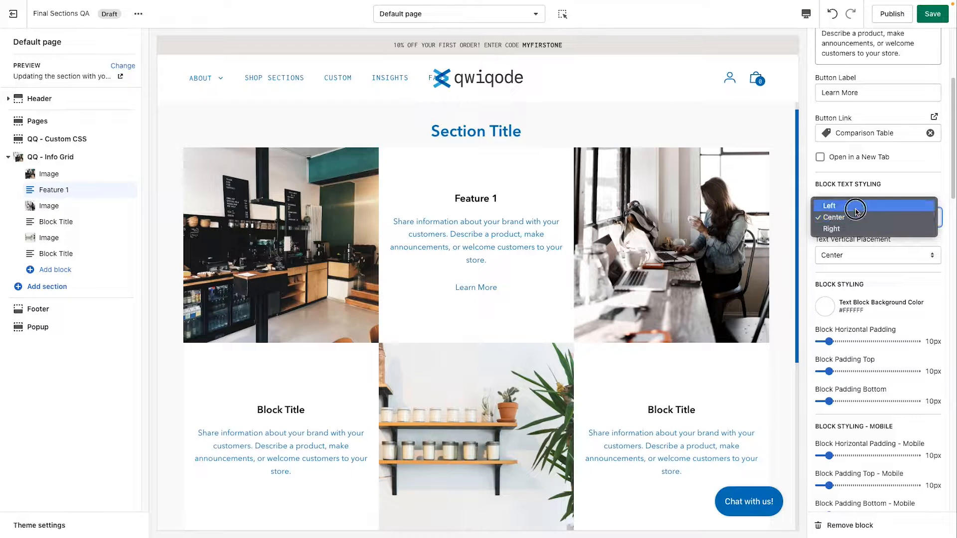
pyautogui.click(853, 204)
pyautogui.click(854, 221)
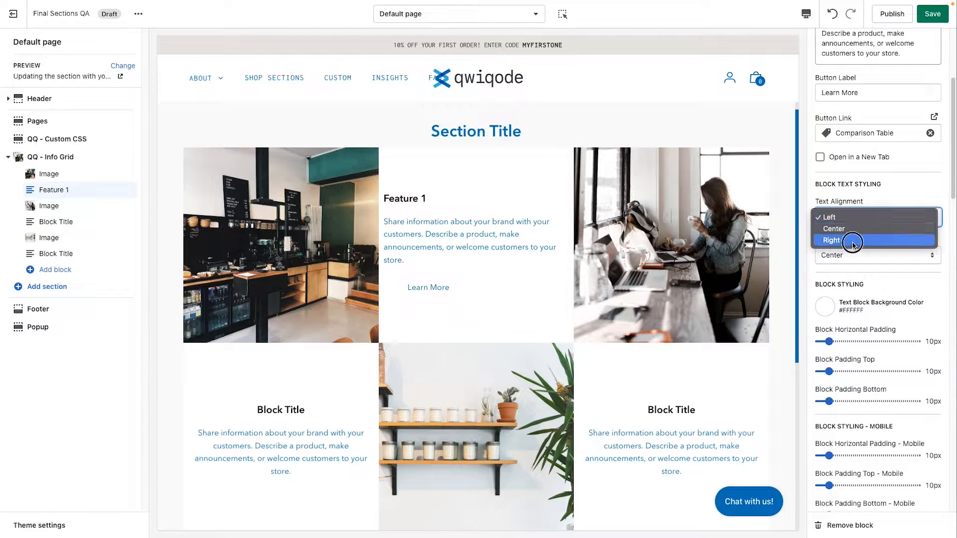
pyautogui.click(851, 240)
pyautogui.click(860, 218)
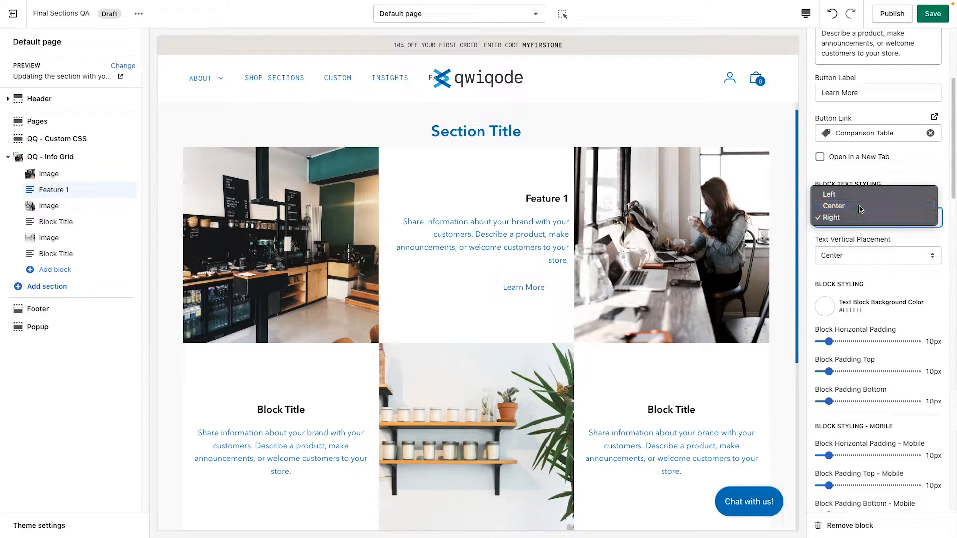
pyautogui.click(854, 206)
# Step: Try the Top and Bottom vertical text placements on the Feature 1 block, and return it to Center
pyautogui.click(865, 263)
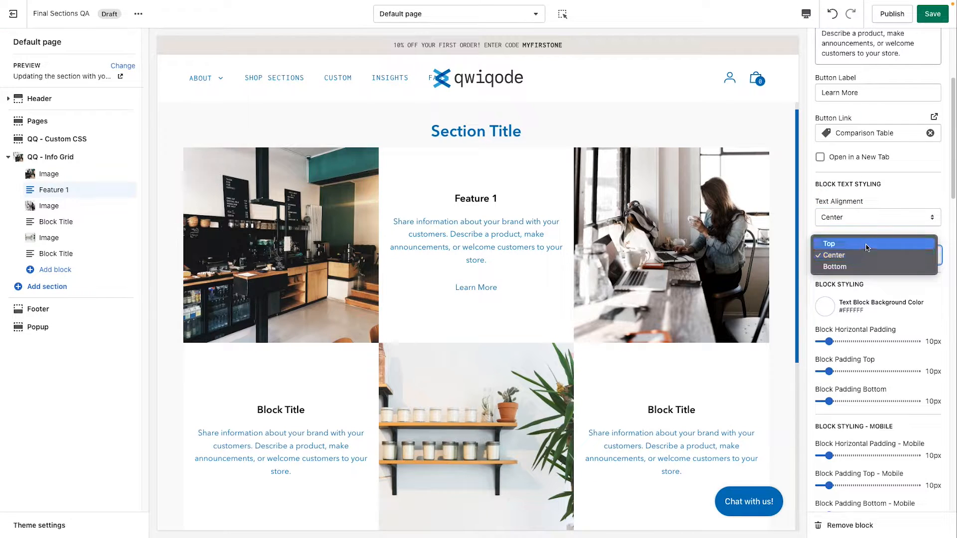
pyautogui.click(867, 246)
pyautogui.click(866, 252)
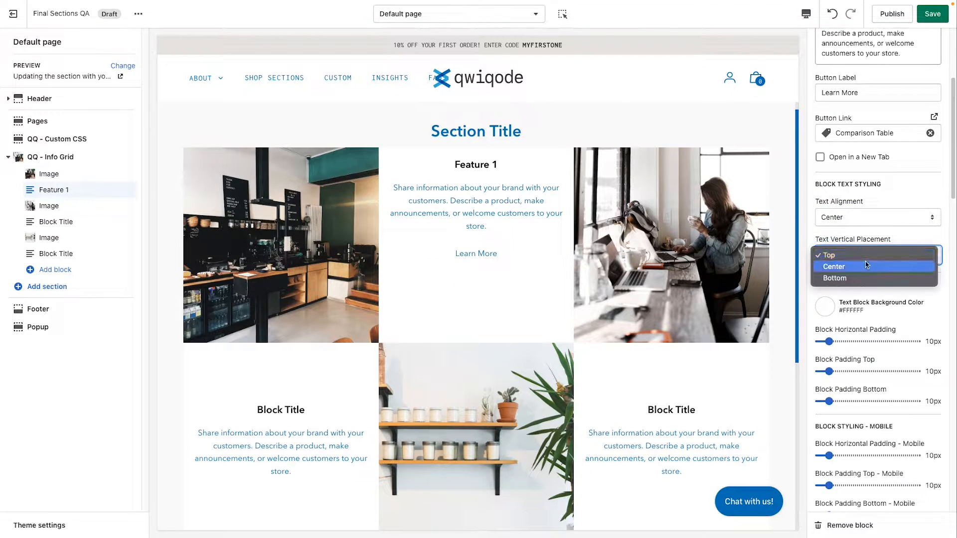
pyautogui.click(863, 279)
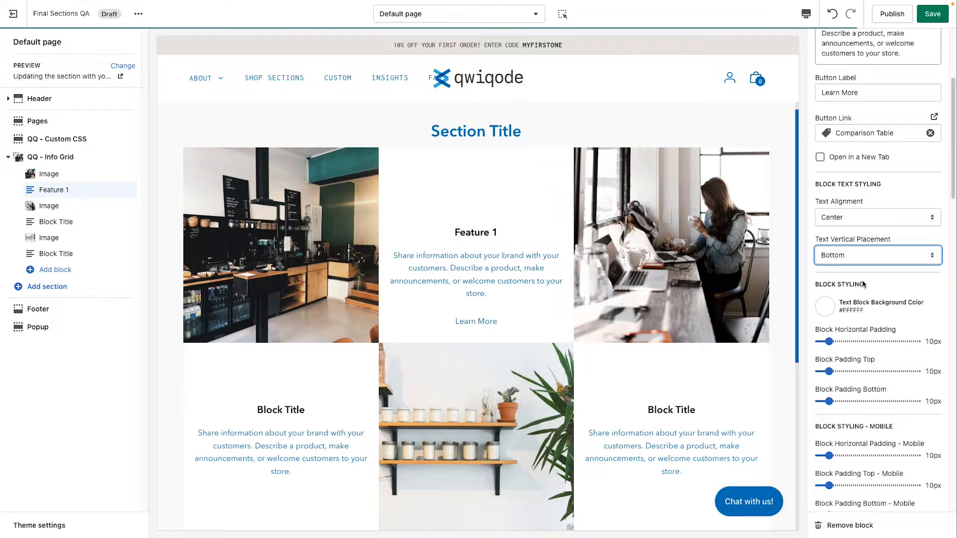
pyautogui.click(857, 256)
pyautogui.click(857, 246)
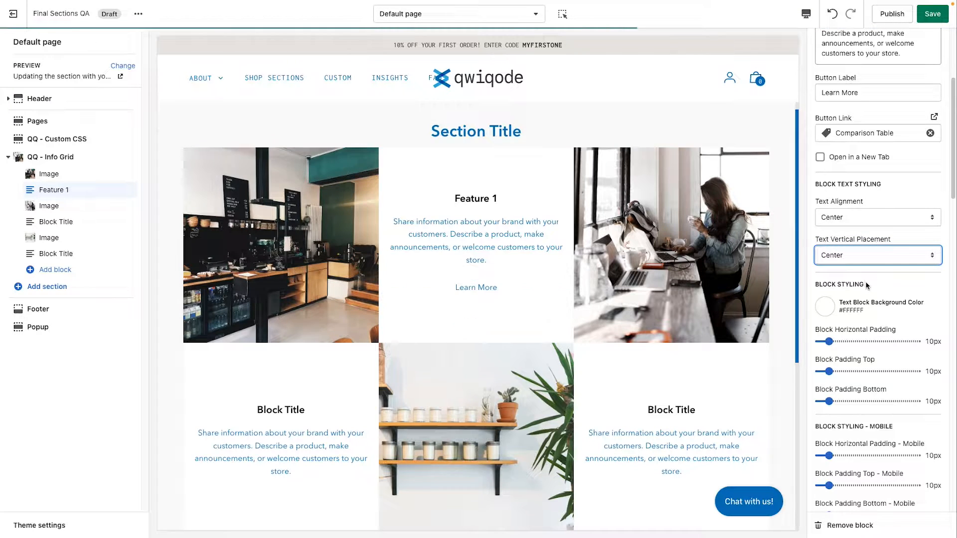
# Step: Try the blue #0071BC as the Feature 1 block's background color
pyautogui.click(824, 313)
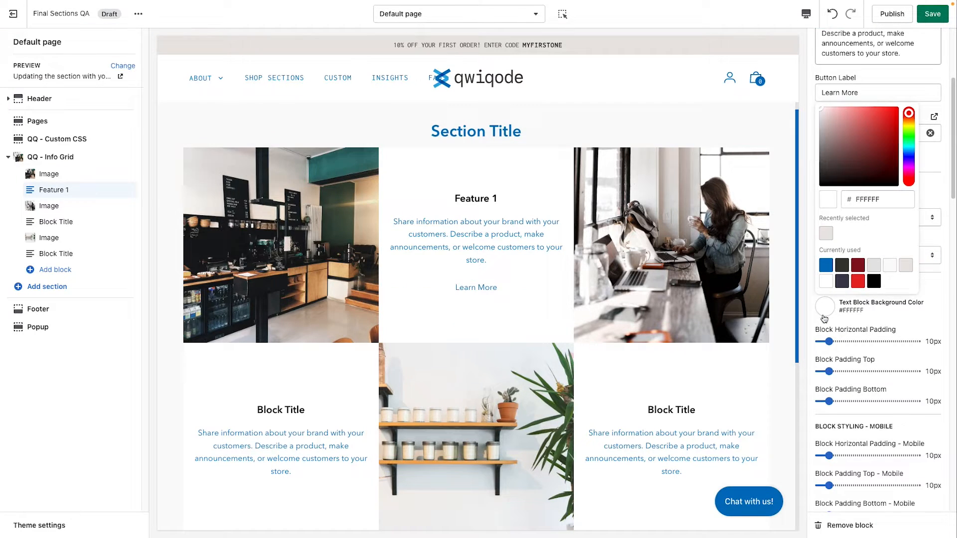
pyautogui.click(827, 266)
pyautogui.click(928, 320)
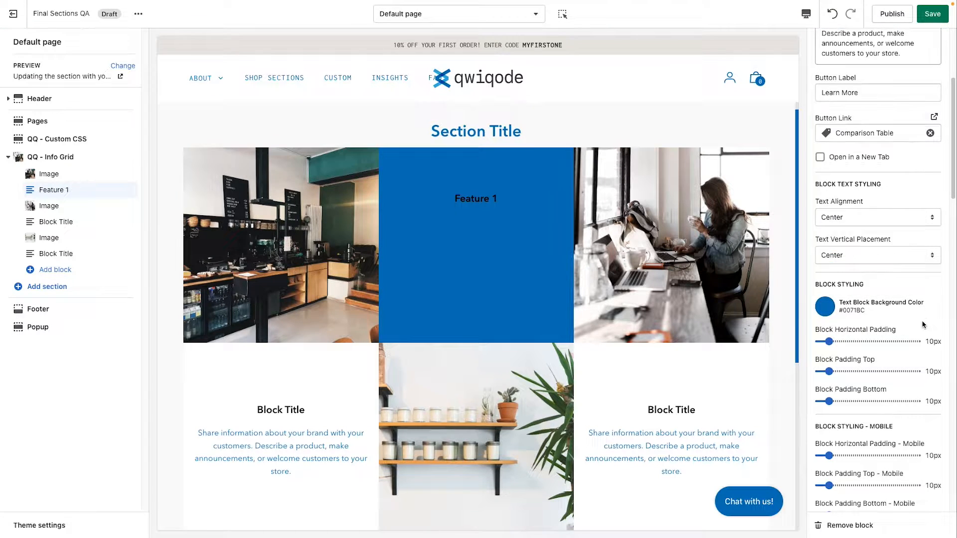
pyautogui.click(494, 274)
# Step: Change the Feature 1 block's background color to the off-white #FAFAFA and darken it to the grey #D9D9D9
pyautogui.scroll(-1, 901, 310)
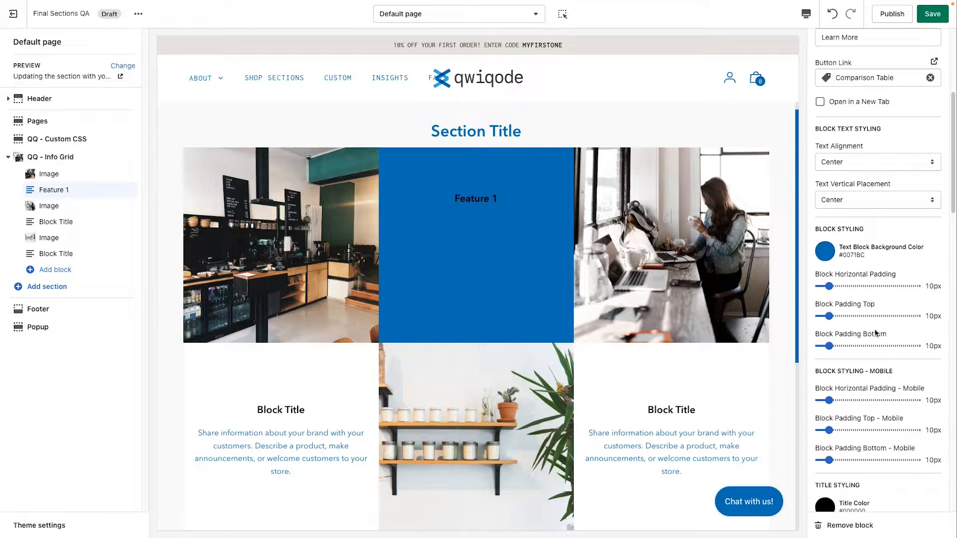
pyautogui.click(835, 258)
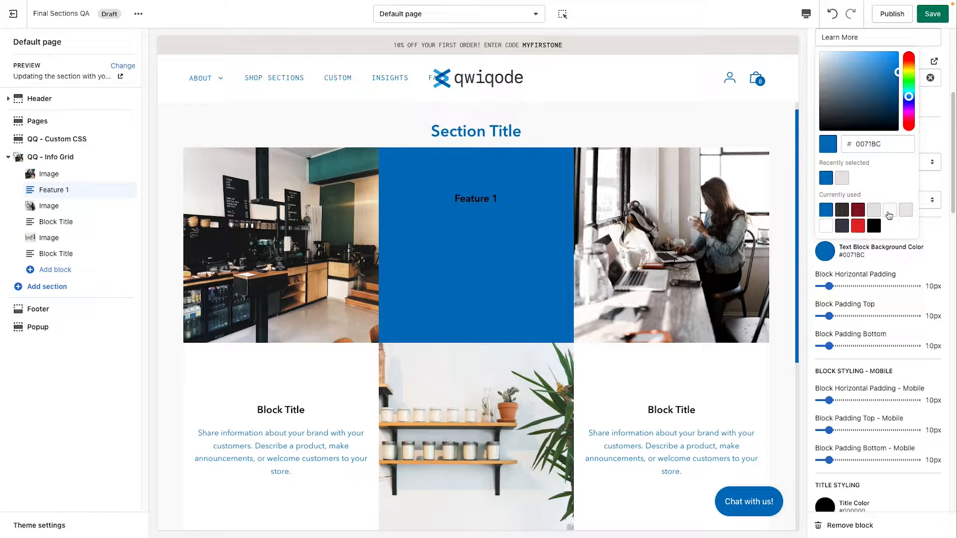
pyautogui.click(890, 210)
pyautogui.click(903, 266)
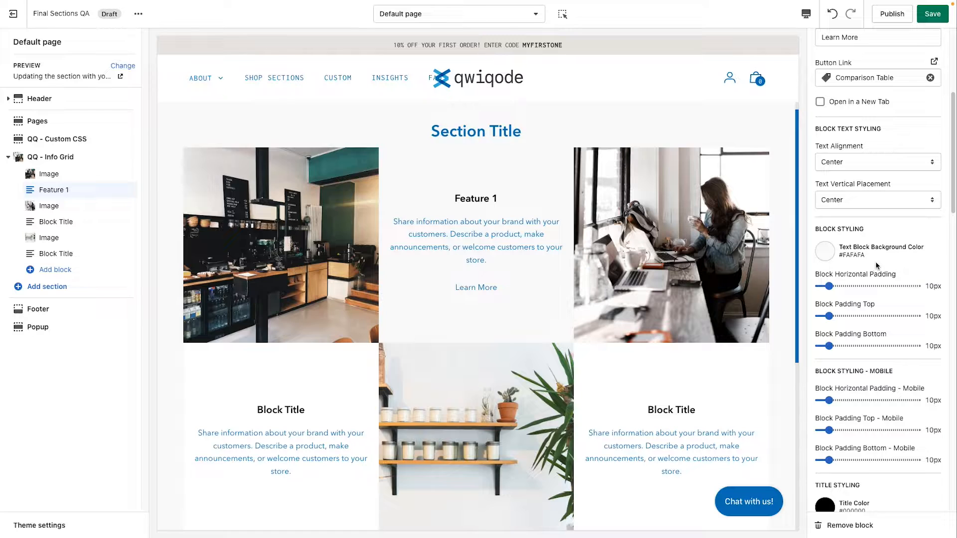
pyautogui.click(826, 253)
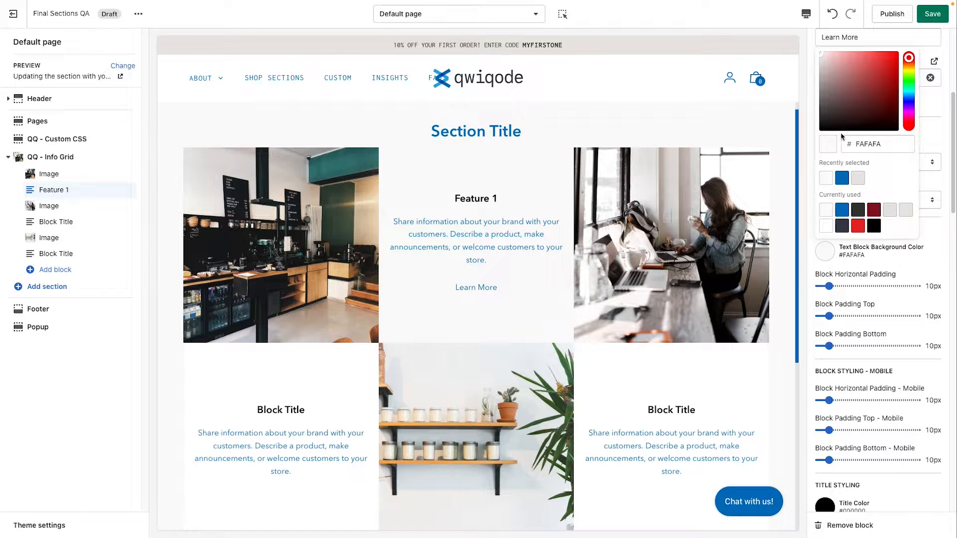
pyautogui.moveTo(821, 56); pyautogui.dragTo(820, 64)
pyautogui.click(914, 270)
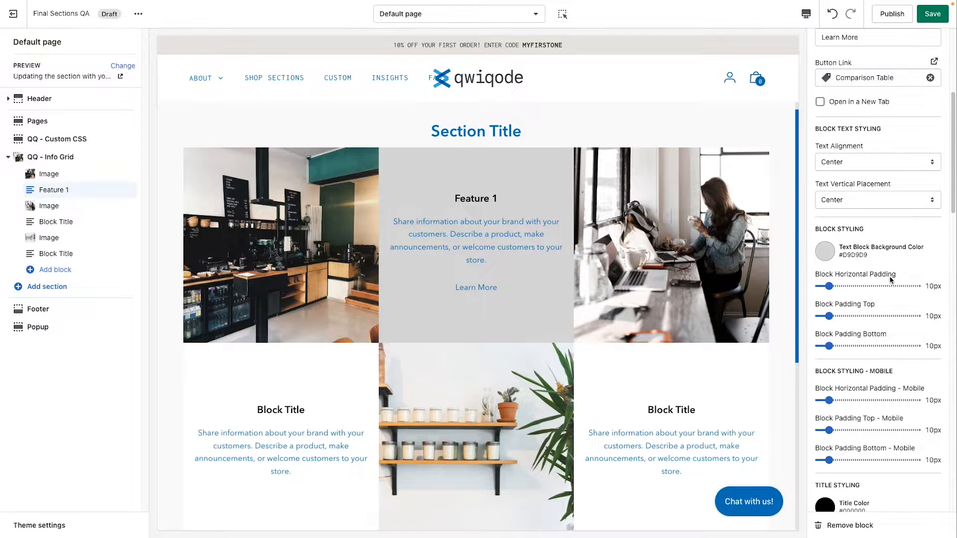
# Step: Set the Feature 1 block's horizontal padding to 45px
pyautogui.scroll(-1, 884, 327)
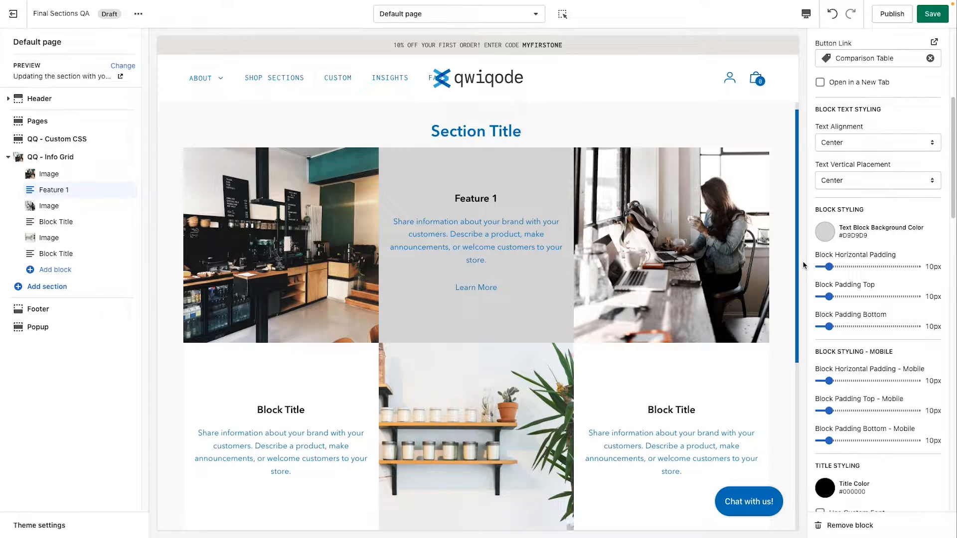
pyautogui.moveTo(829, 267); pyautogui.dragTo(864, 266)
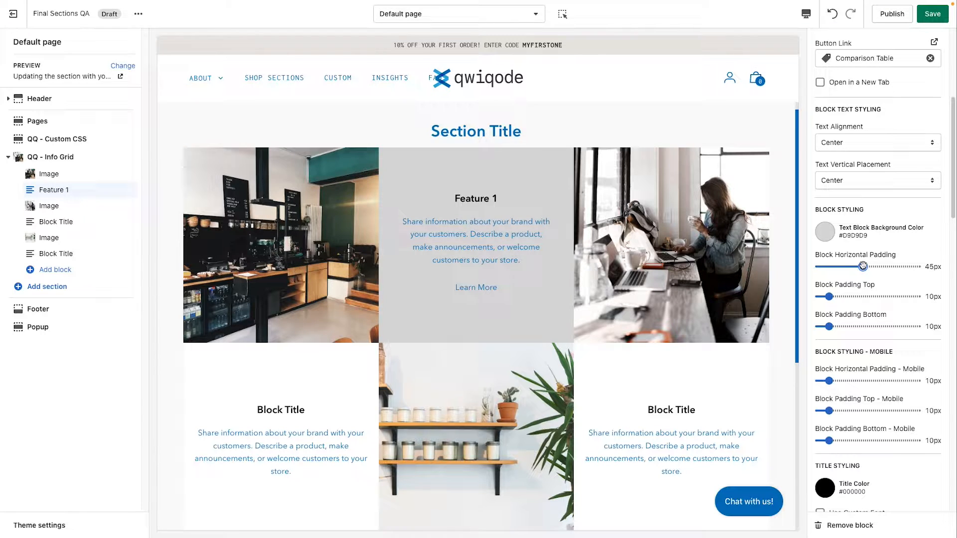
# Step: Try a 30px top padding with Top vertical placement on the Feature 1 block, and restore 10px and Center
pyautogui.moveTo(829, 297); pyautogui.dragTo(848, 296)
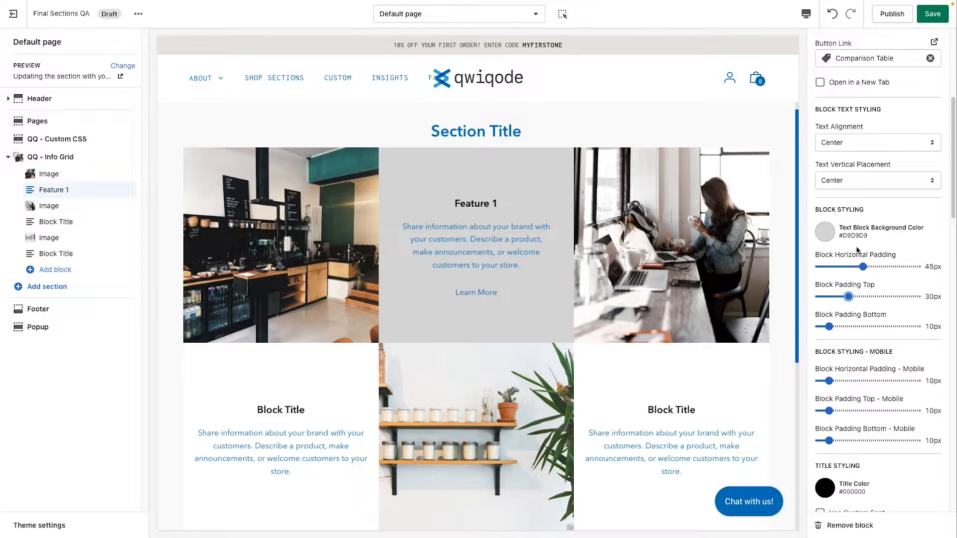
pyautogui.scroll(1, 859, 210)
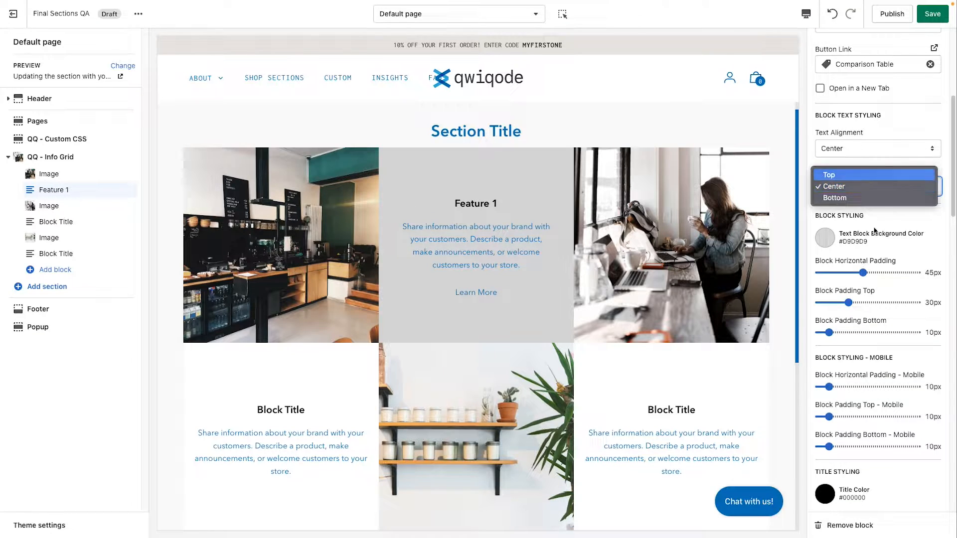
pyautogui.click(861, 175)
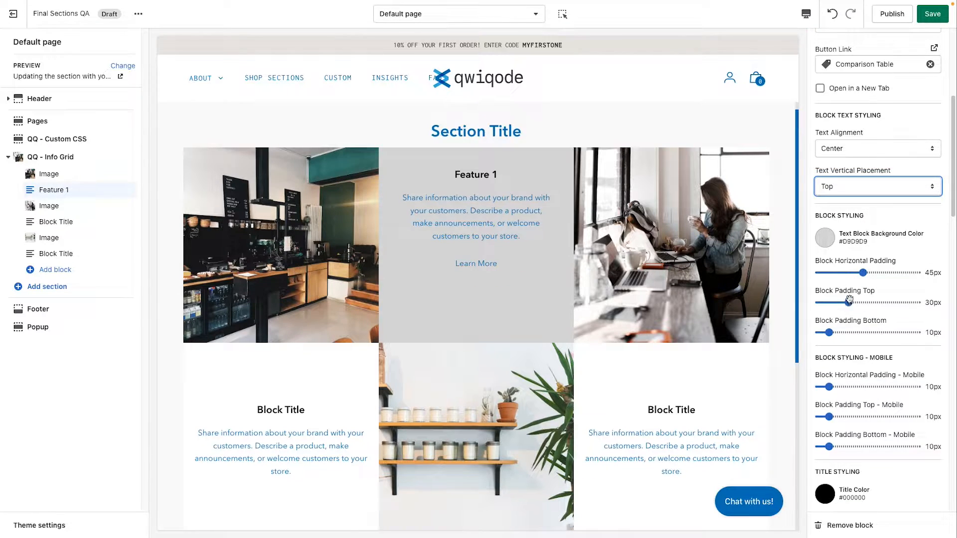
pyautogui.moveTo(848, 303); pyautogui.dragTo(828, 304)
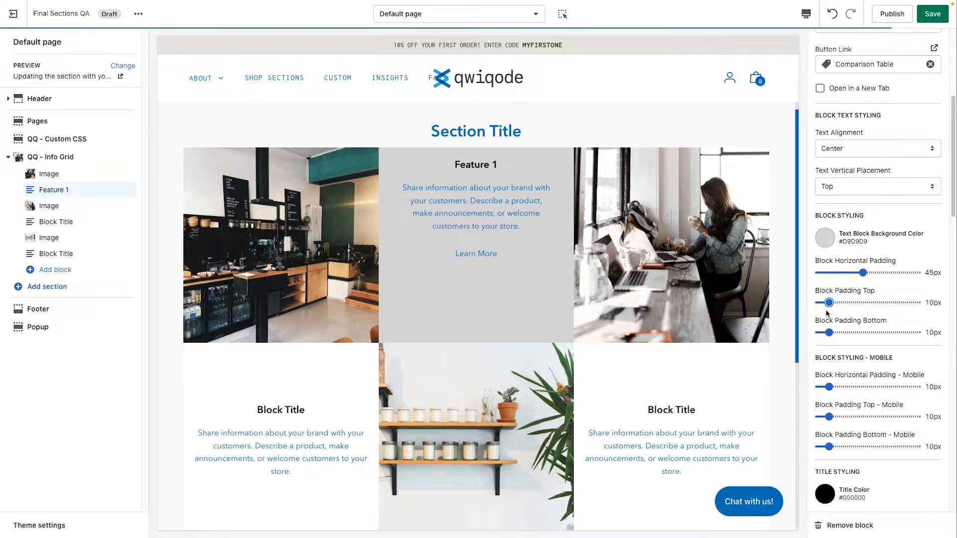
pyautogui.click(843, 190)
pyautogui.click(857, 200)
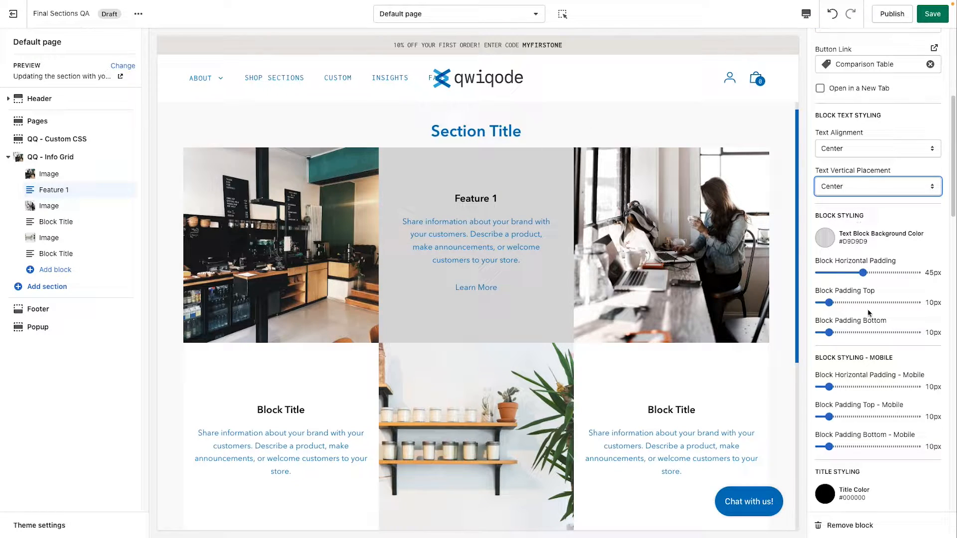
# Step: Set the Feature 1 block's mobile horizontal padding to 20px while previewing the mobile layout, and return to the desktop preview
pyautogui.scroll(-2, 851, 334)
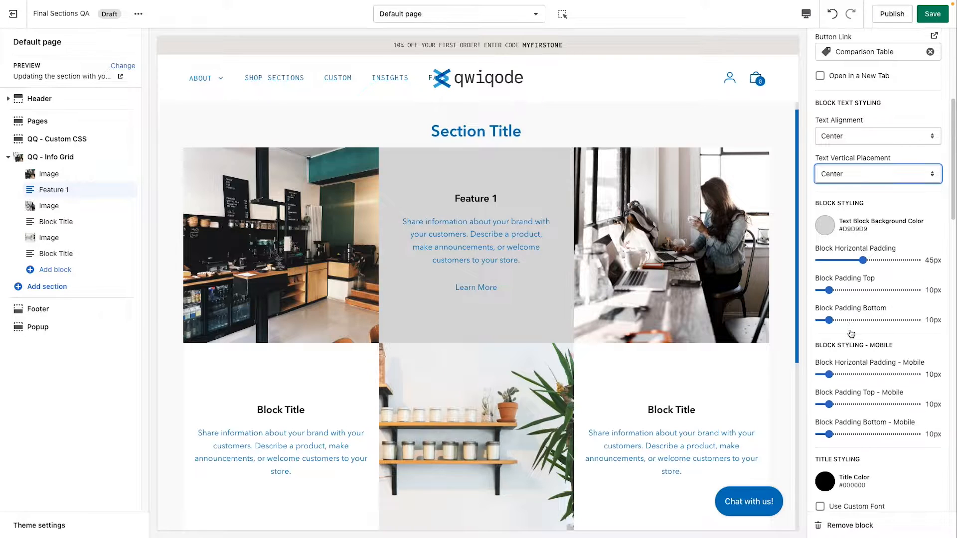
pyautogui.scroll(-1, 851, 334)
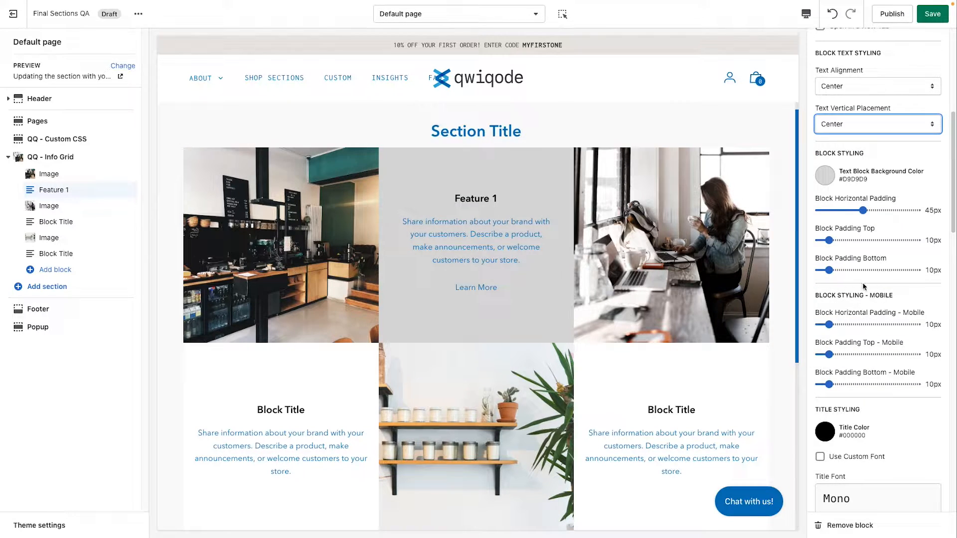
pyautogui.click(806, 14)
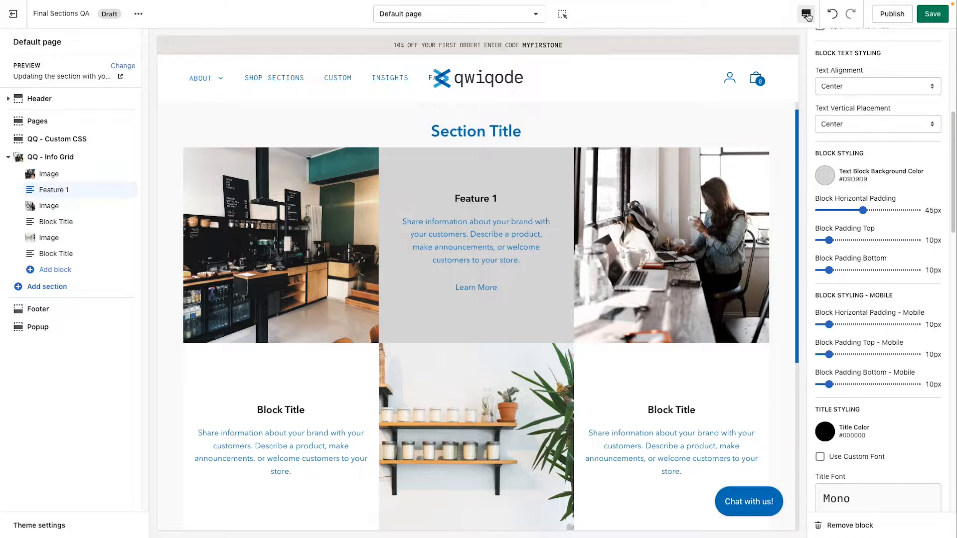
pyautogui.click(828, 40)
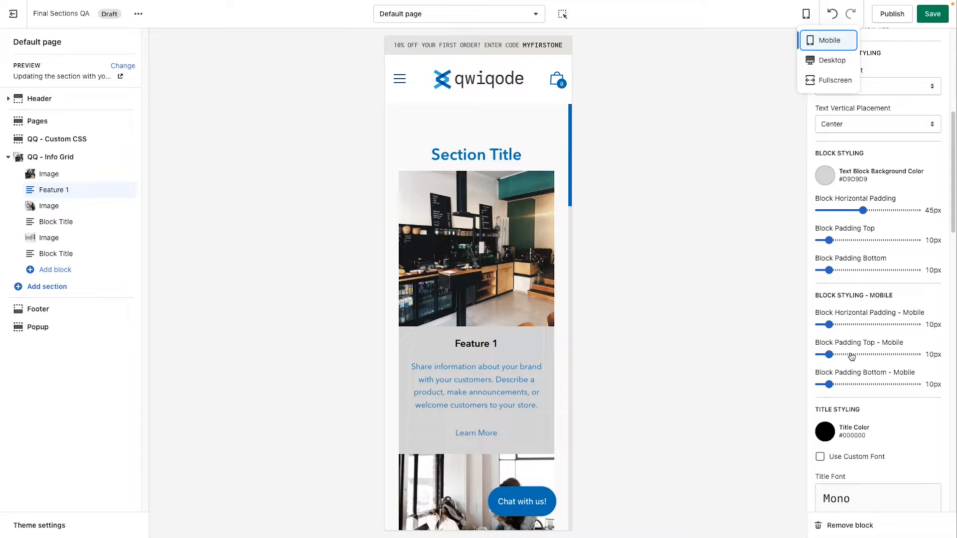
pyautogui.click(863, 325)
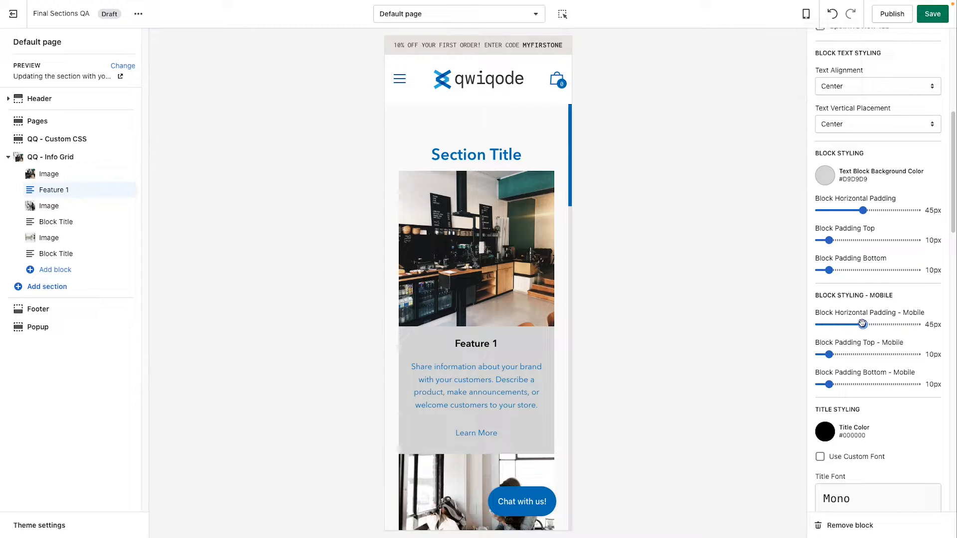
pyautogui.moveTo(863, 325); pyautogui.dragTo(839, 324)
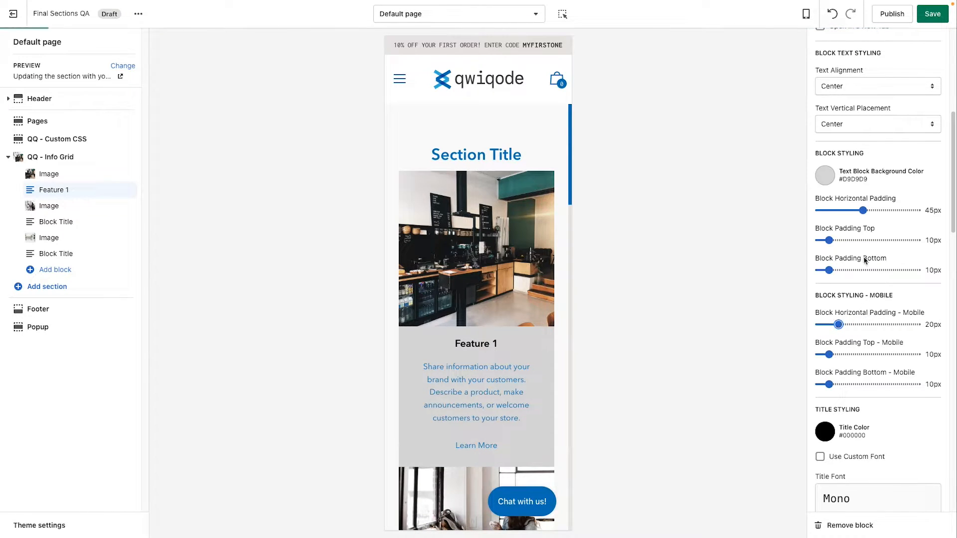
pyautogui.click(805, 15)
pyautogui.click(820, 60)
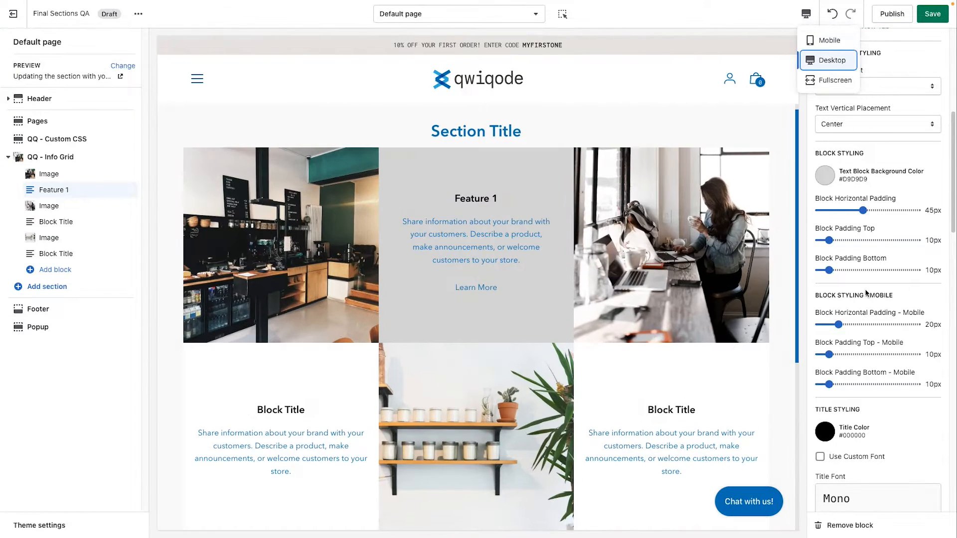
# Step: Set the Feature 1 block's title color to the red #E62525
pyautogui.scroll(-3, 878, 375)
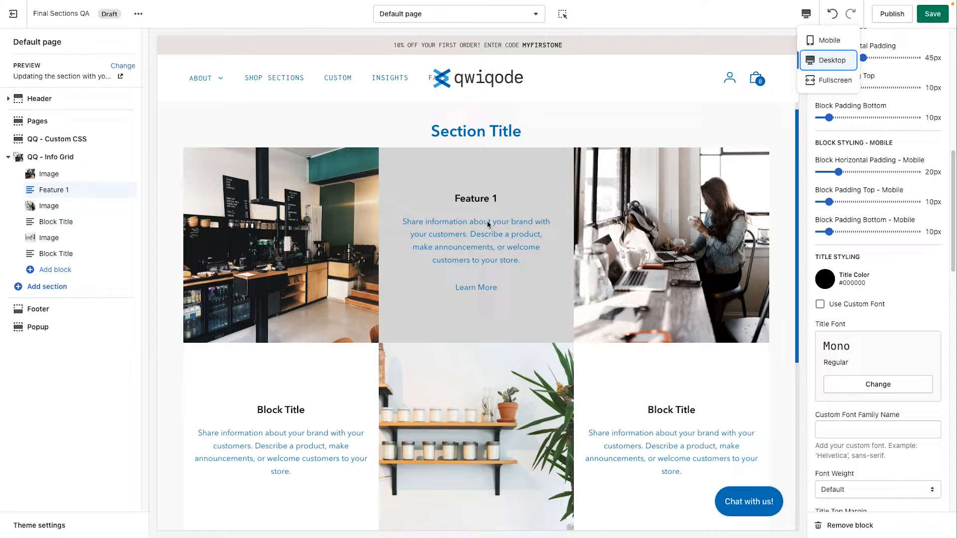
pyautogui.click(825, 279)
pyautogui.click(874, 254)
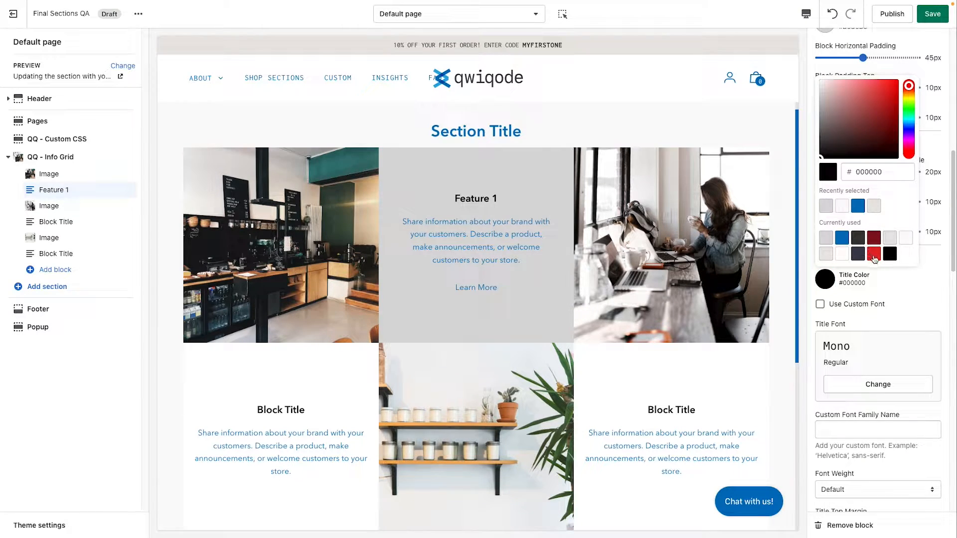
pyautogui.click(904, 302)
# Step: Examine the Feature 1 block's title font options and the example format for a custom font family name
pyautogui.scroll(-1, 895, 332)
pyautogui.scroll(-3, 895, 332)
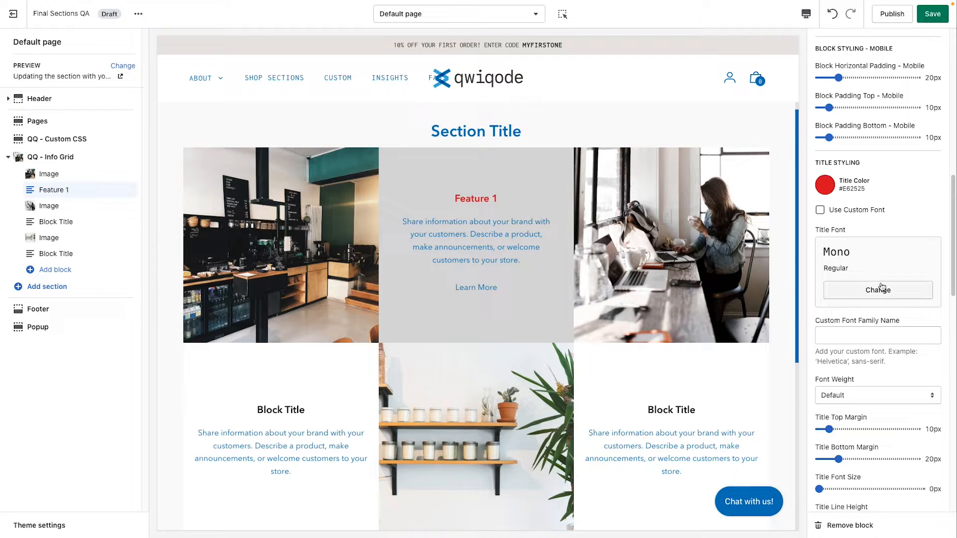
pyautogui.click(867, 336)
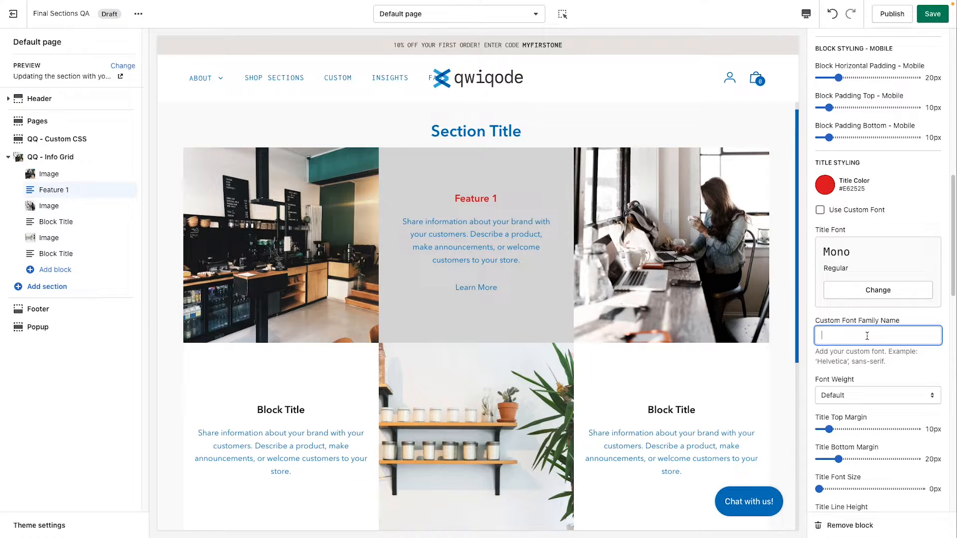
pyautogui.moveTo(888, 363); pyautogui.dragTo(826, 362)
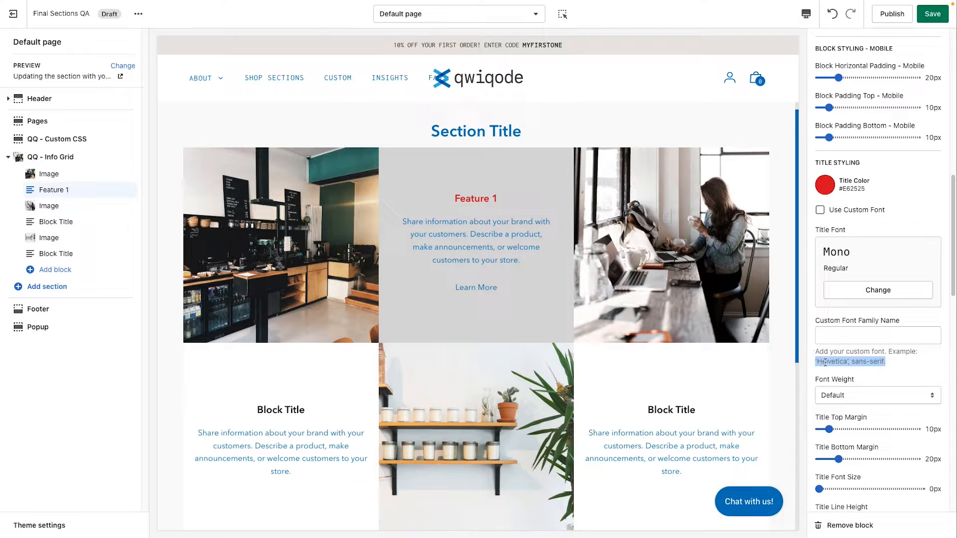
# Step: Set the Feature 1 block's title font weight to 700 (Bold)
pyautogui.click(855, 363)
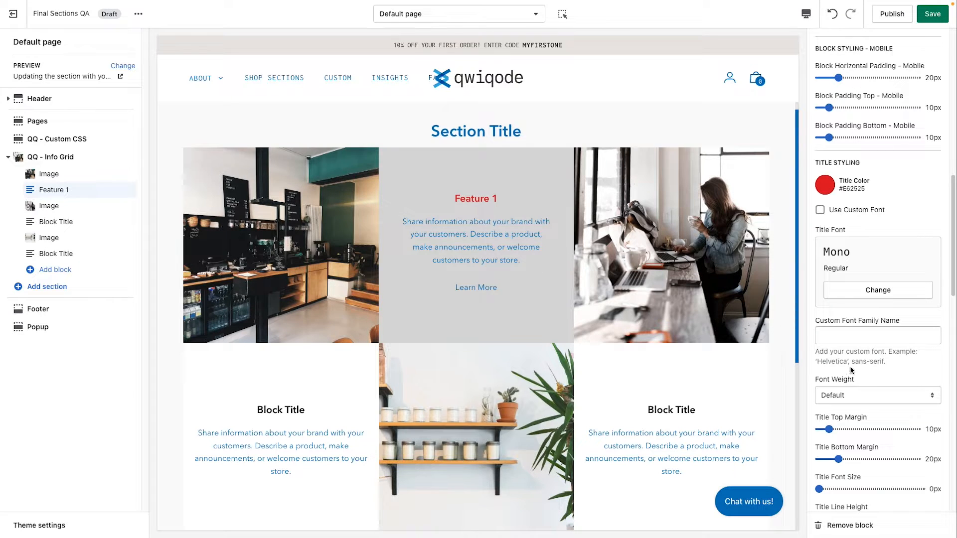
pyautogui.scroll(-3, 853, 370)
pyautogui.click(866, 313)
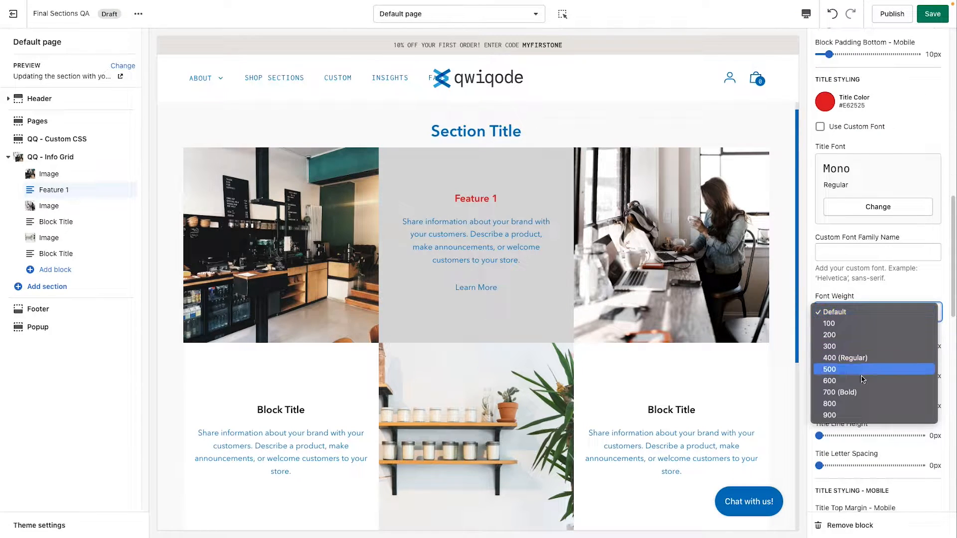
pyautogui.press('Escape')
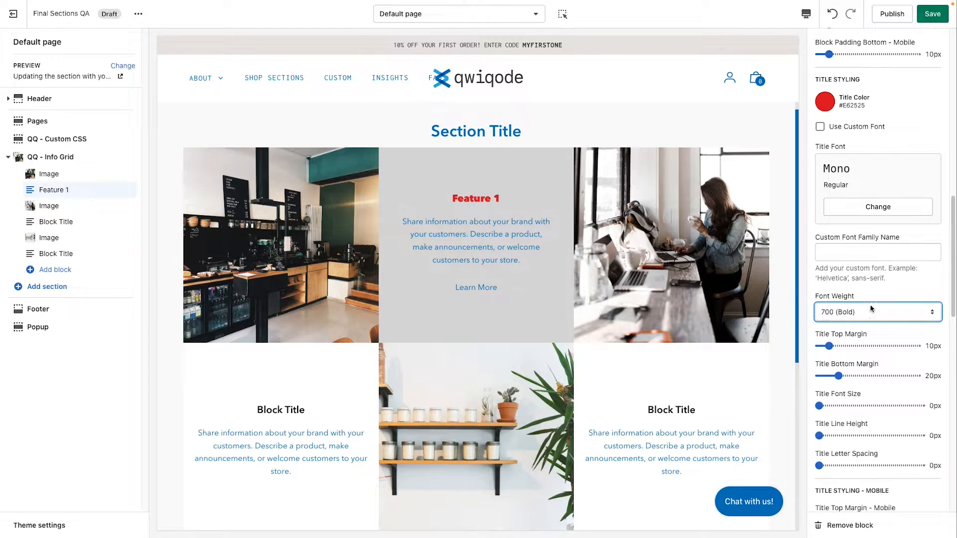
pyautogui.click(858, 285)
# Step: Set the Feature 1 title's bottom margin to 14px, font size to 35px and letter spacing to 3px
pyautogui.scroll(-1, 860, 322)
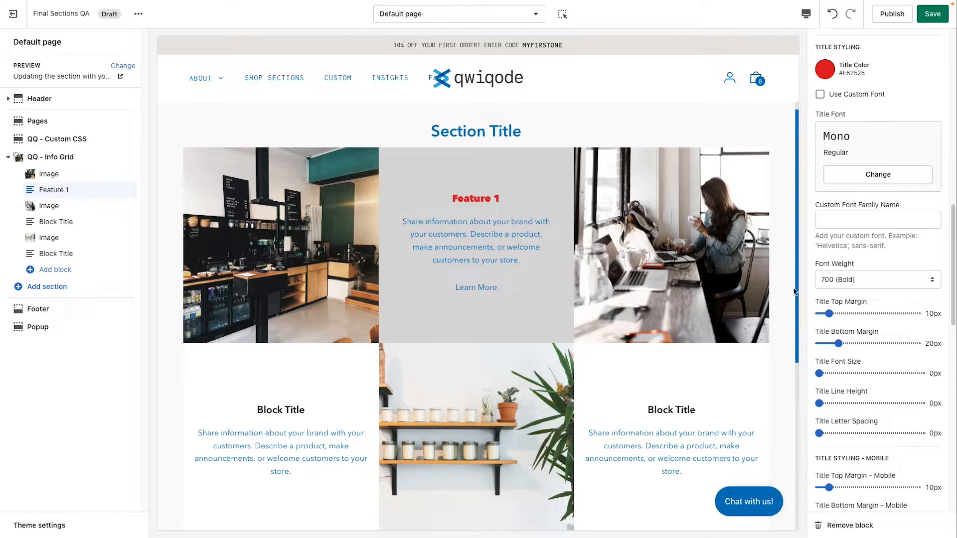
pyautogui.moveTo(839, 343); pyautogui.dragTo(870, 344)
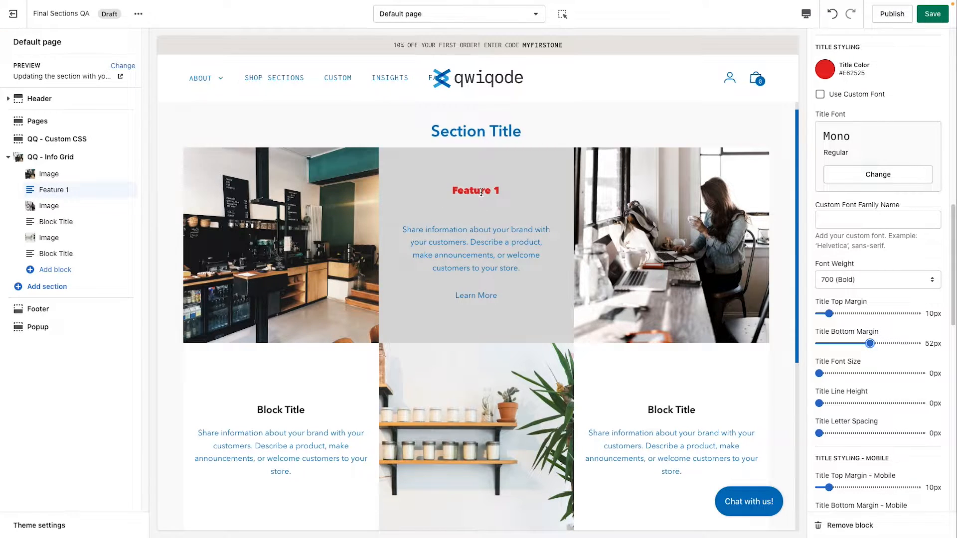
pyautogui.moveTo(870, 343); pyautogui.dragTo(854, 373)
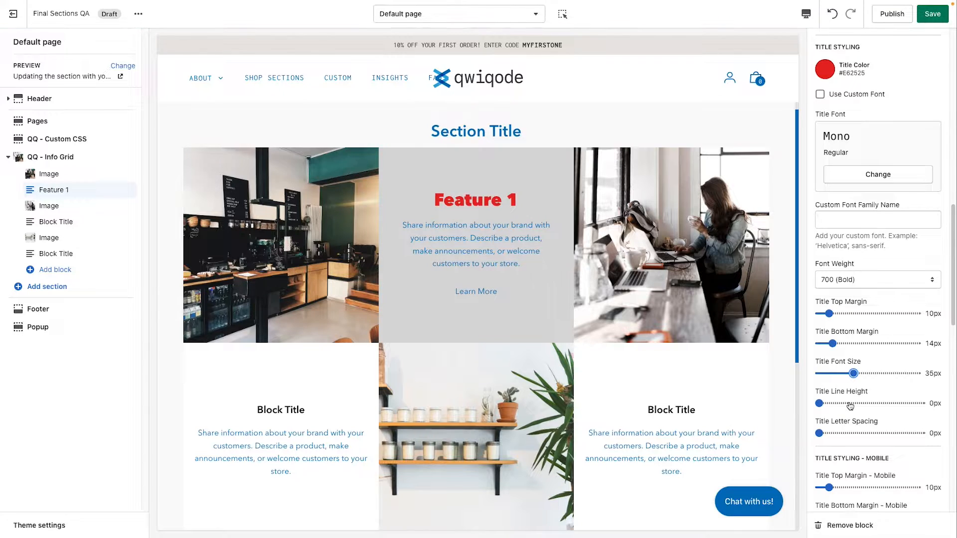
pyautogui.moveTo(819, 433); pyautogui.dragTo(851, 435)
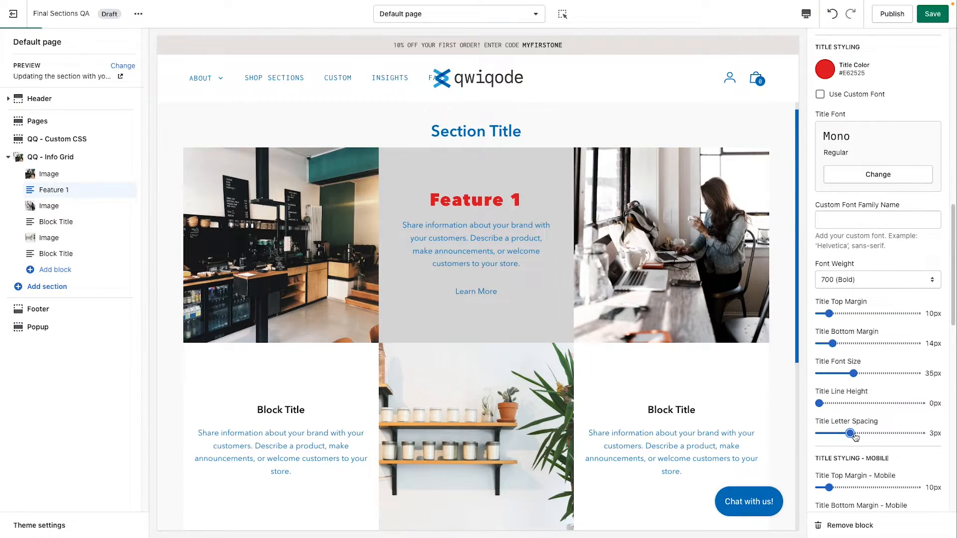
# Step: Set the Feature 1 block's text block color to the dark red #871120
pyautogui.scroll(-1, 851, 425)
pyautogui.scroll(-3, 851, 424)
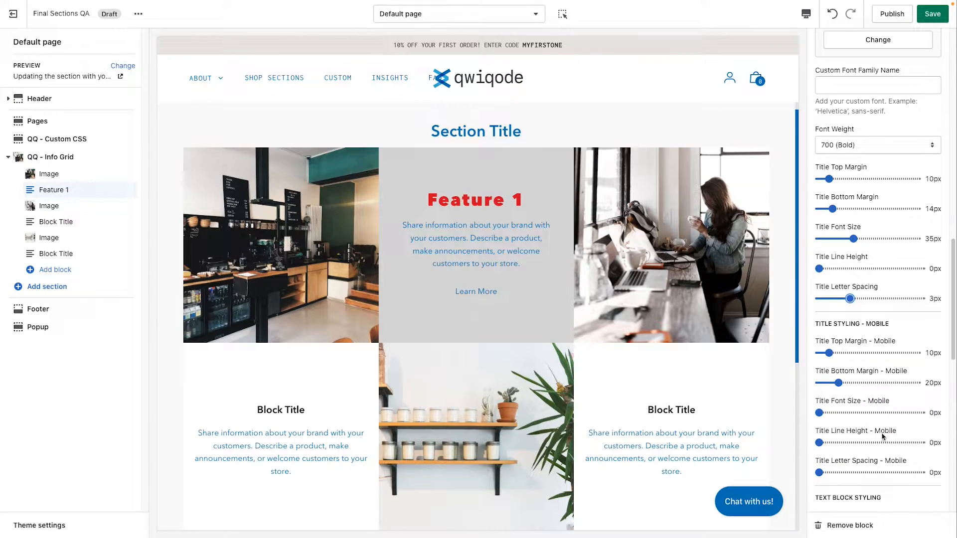
pyautogui.scroll(-3, 884, 438)
pyautogui.scroll(-4, 883, 436)
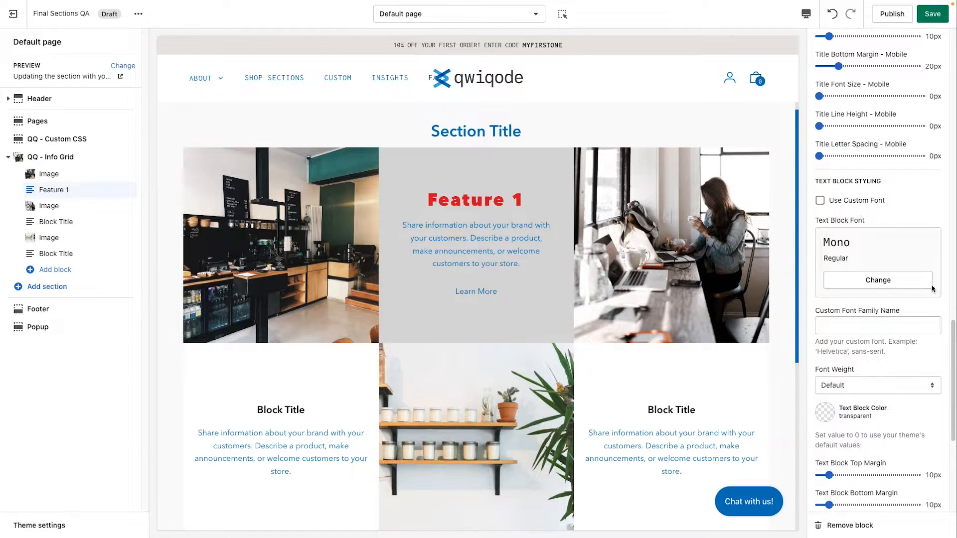
pyautogui.scroll(-2, 883, 339)
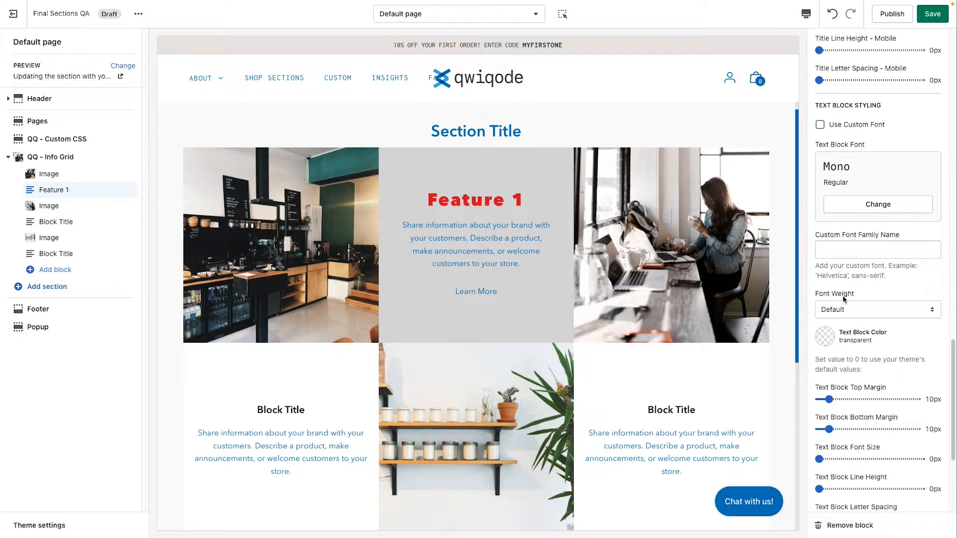
pyautogui.scroll(-1, 827, 324)
pyautogui.click(825, 327)
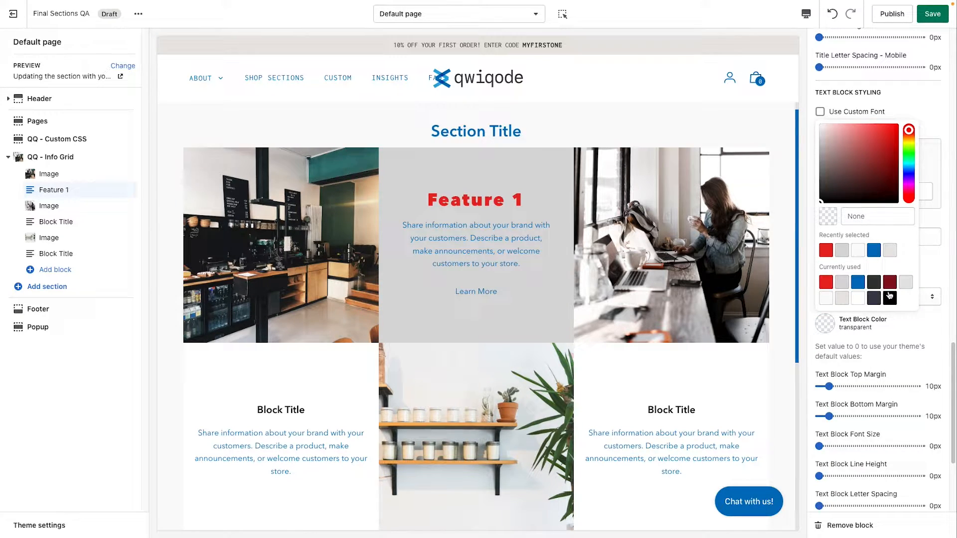
pyautogui.click(890, 282)
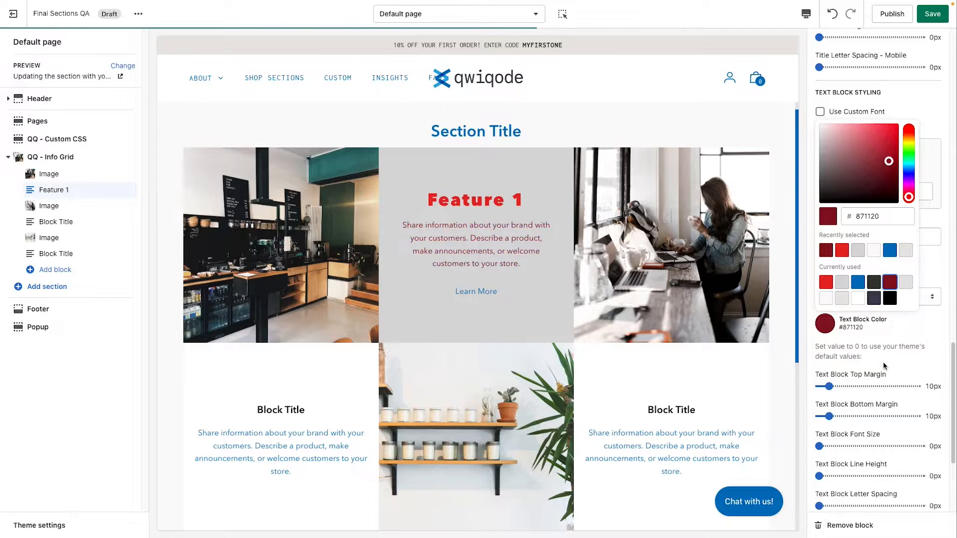
pyautogui.click(908, 363)
# Step: Examine the Feature 1 block's text block and mobile styling settings, and compare the other block titles in the preview
pyautogui.scroll(-2, 857, 371)
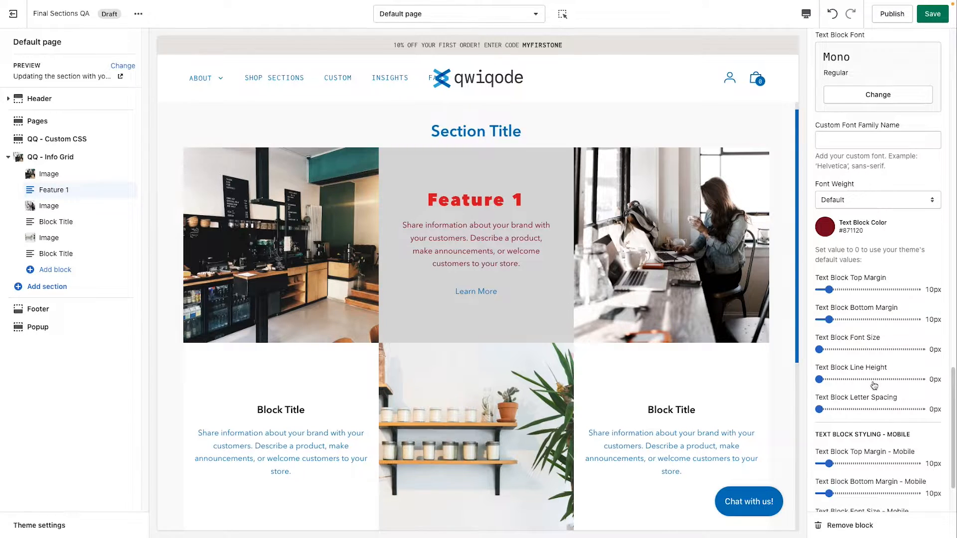
pyautogui.scroll(-2, 868, 401)
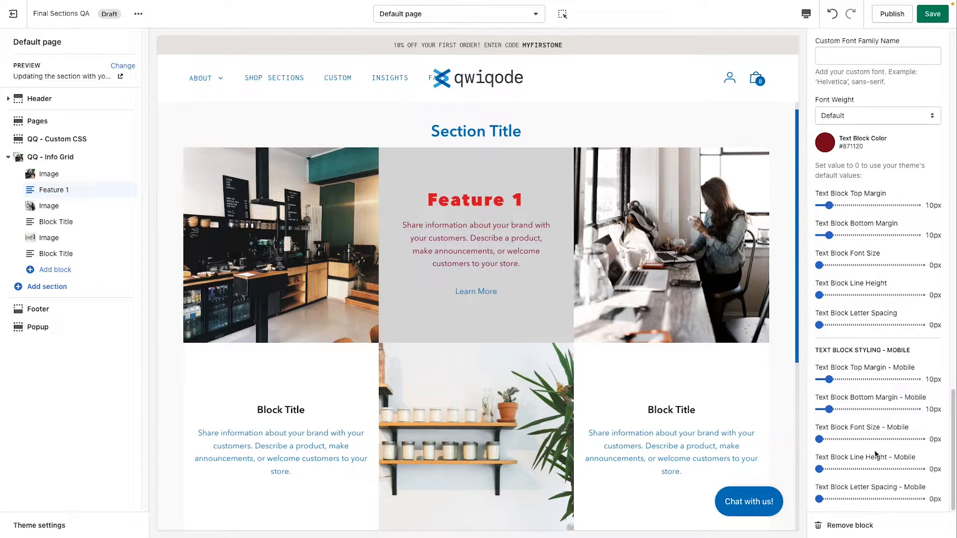
pyautogui.scroll(13, 876, 453)
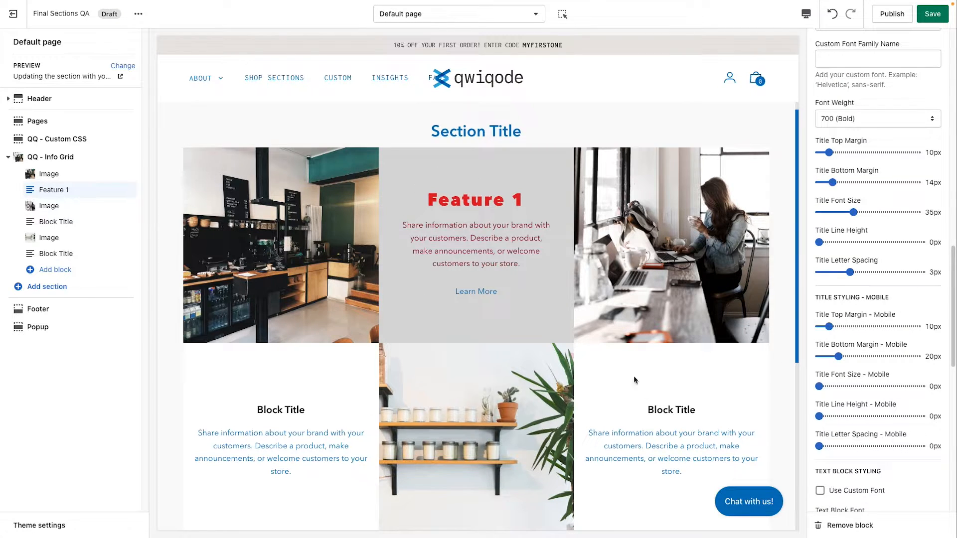
pyautogui.scroll(6, 885, 315)
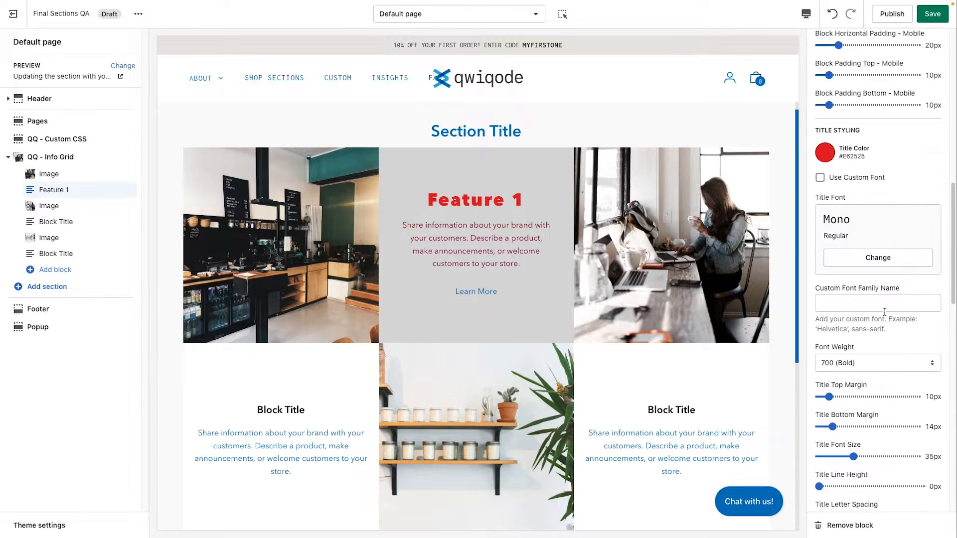
pyautogui.scroll(-1, 569, 388)
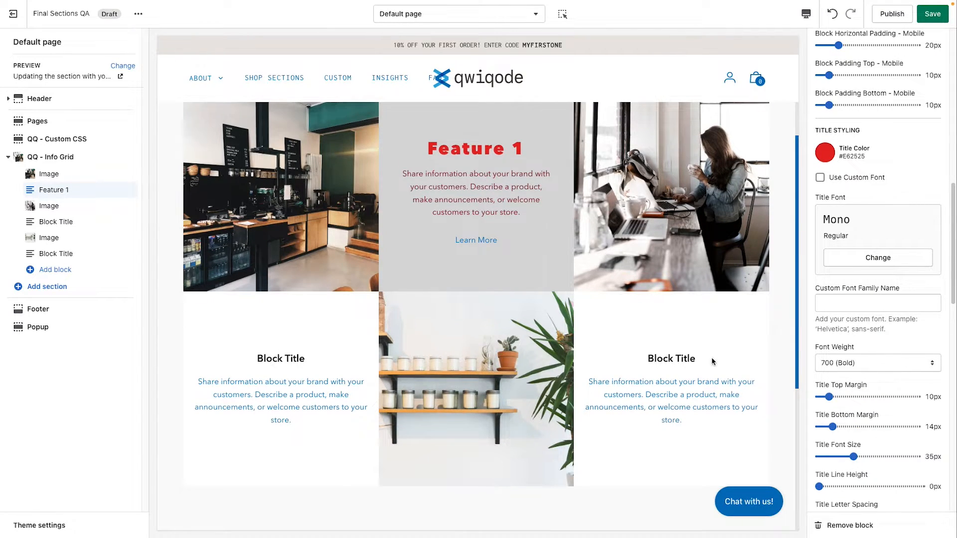
pyautogui.moveTo(302, 358); pyautogui.dragTo(265, 359)
pyautogui.click(292, 360)
pyautogui.scroll(1, 755, 310)
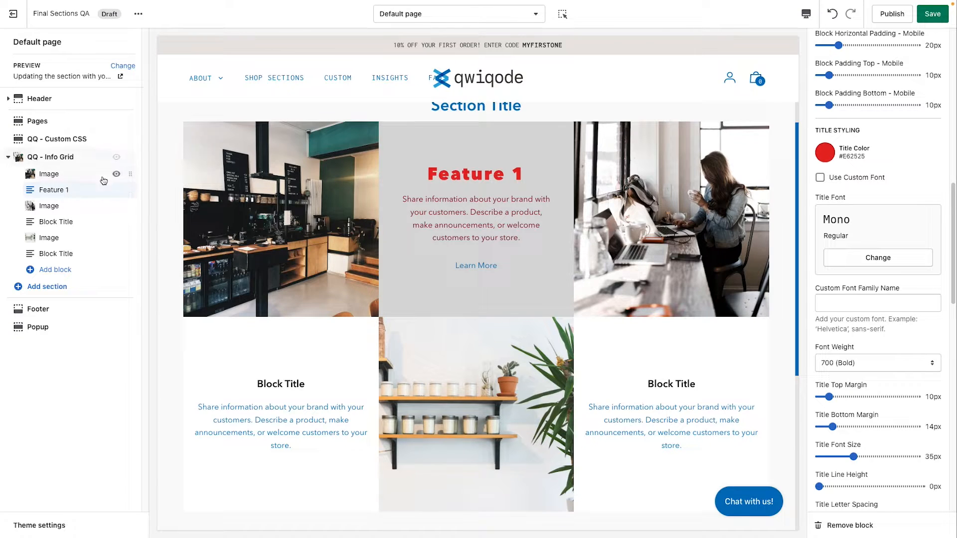
# Step: Open the QQ - Info Grid section's settings and examine its section title and the available HTML element options
pyautogui.click(97, 158)
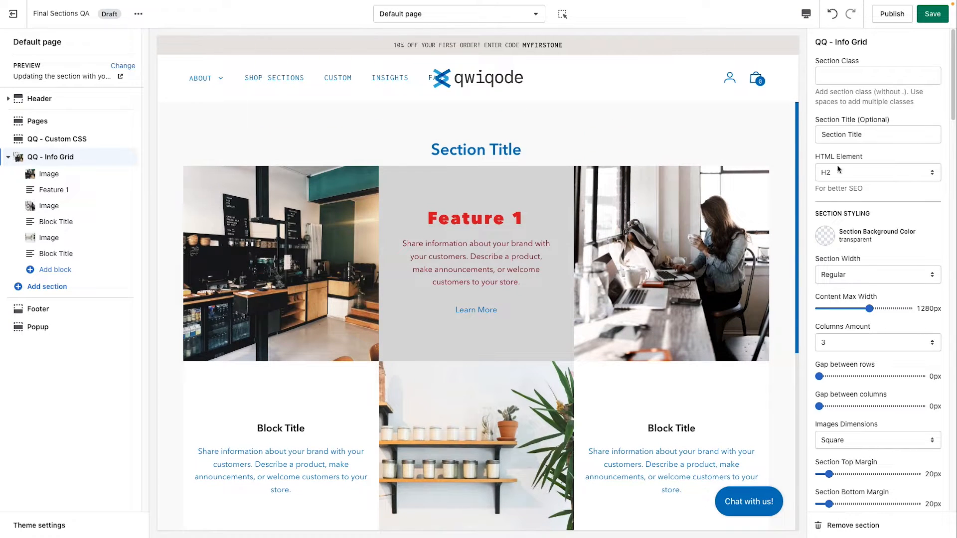
pyautogui.moveTo(516, 149); pyautogui.dragTo(426, 152)
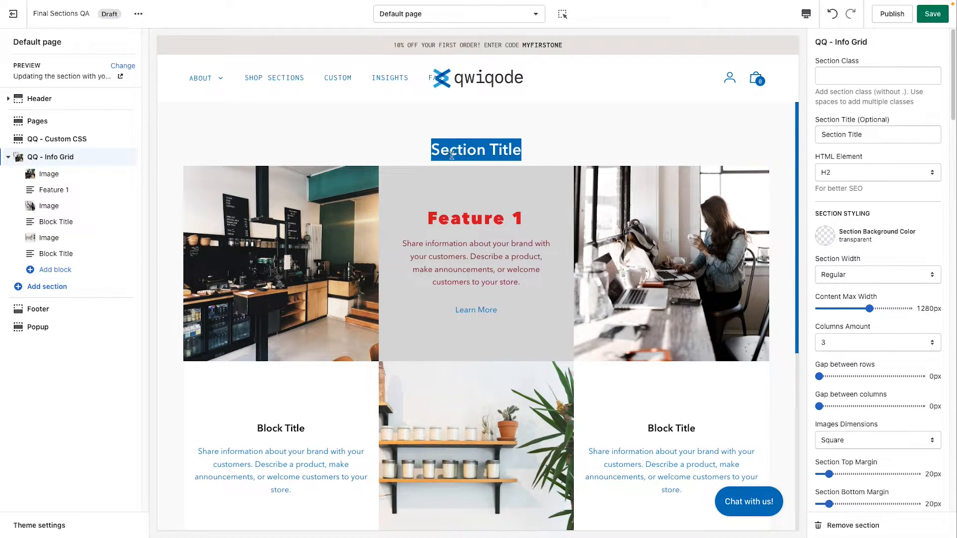
pyautogui.click(503, 154)
pyautogui.tripleClick(869, 133)
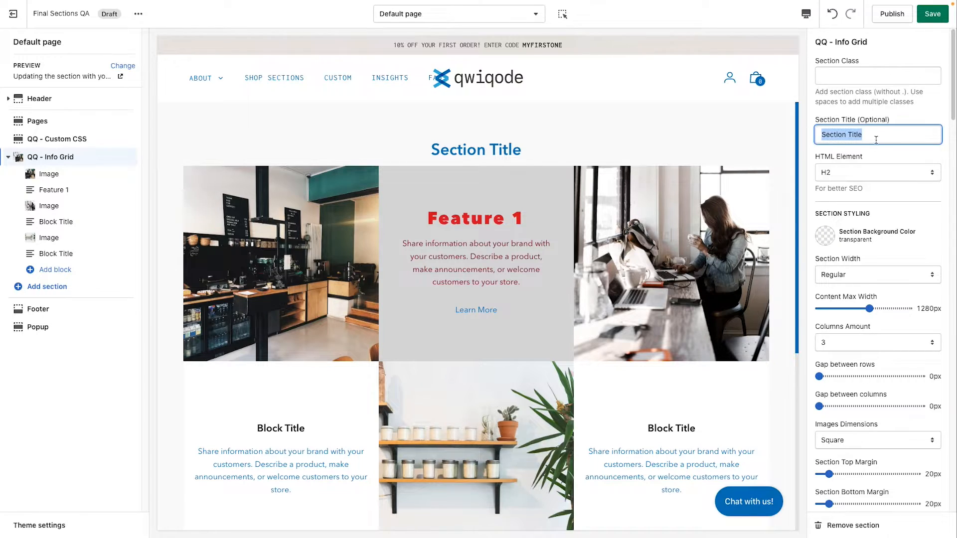
pyautogui.click(877, 138)
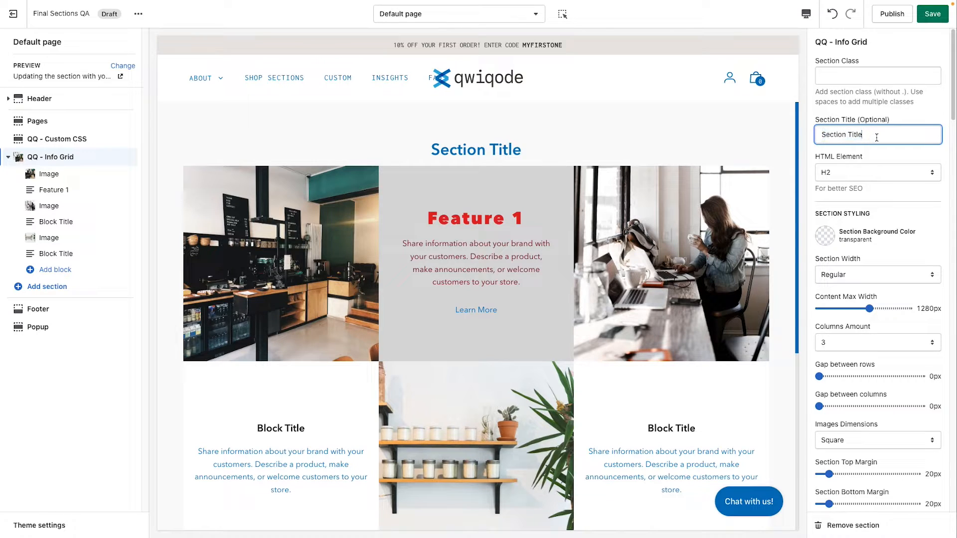
pyautogui.click(856, 176)
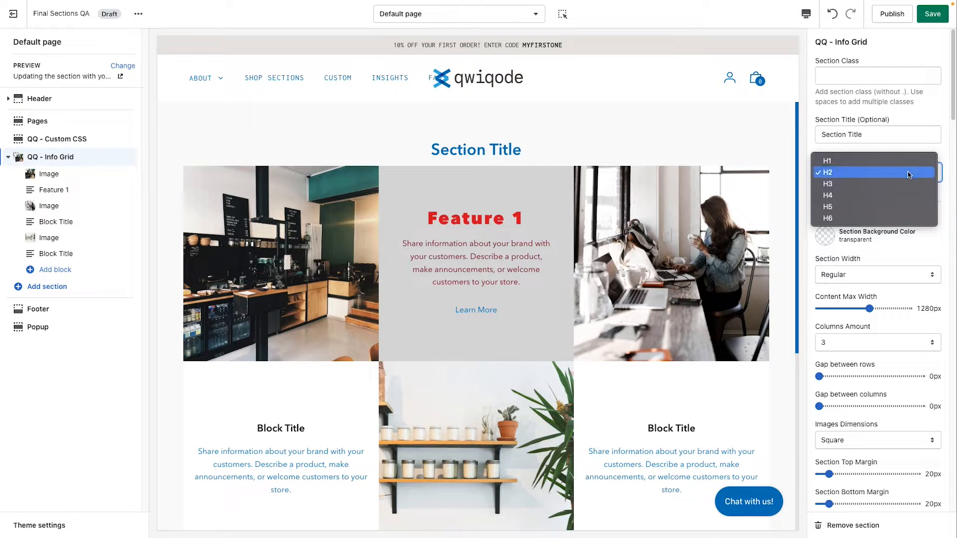
pyautogui.click(947, 214)
# Step: Set the Info Grid section's background color to #EAE6E3 after trying the grey #D9D9D9
pyautogui.scroll(-1, 936, 222)
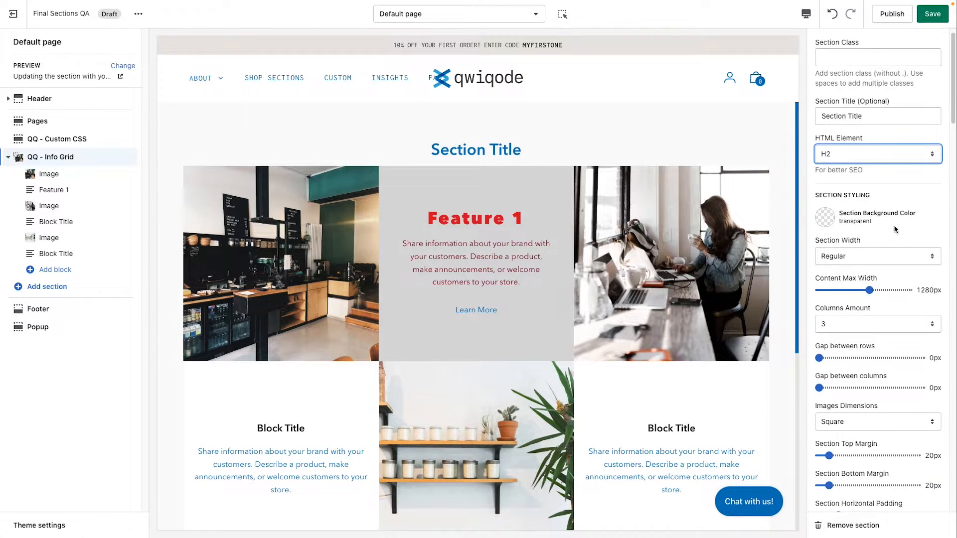
pyautogui.click(826, 218)
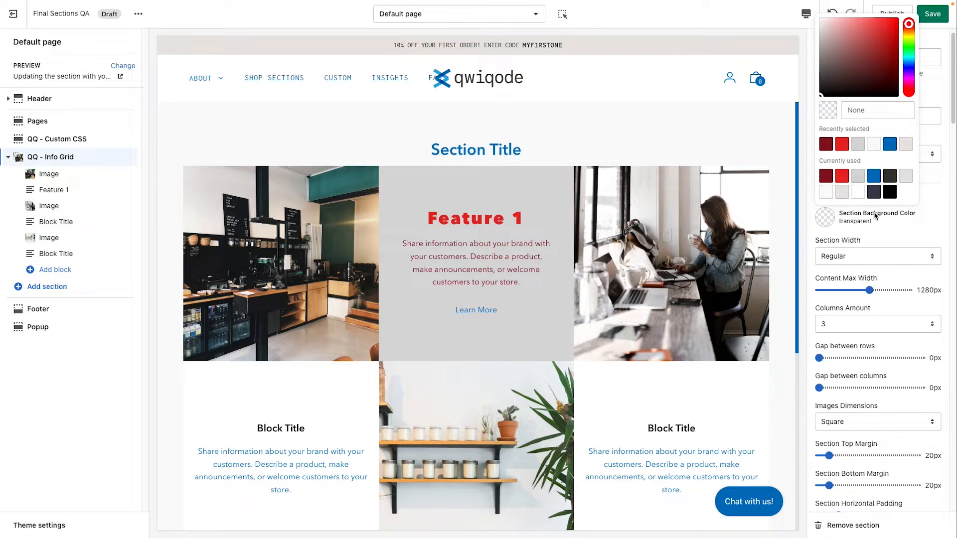
pyautogui.click(858, 176)
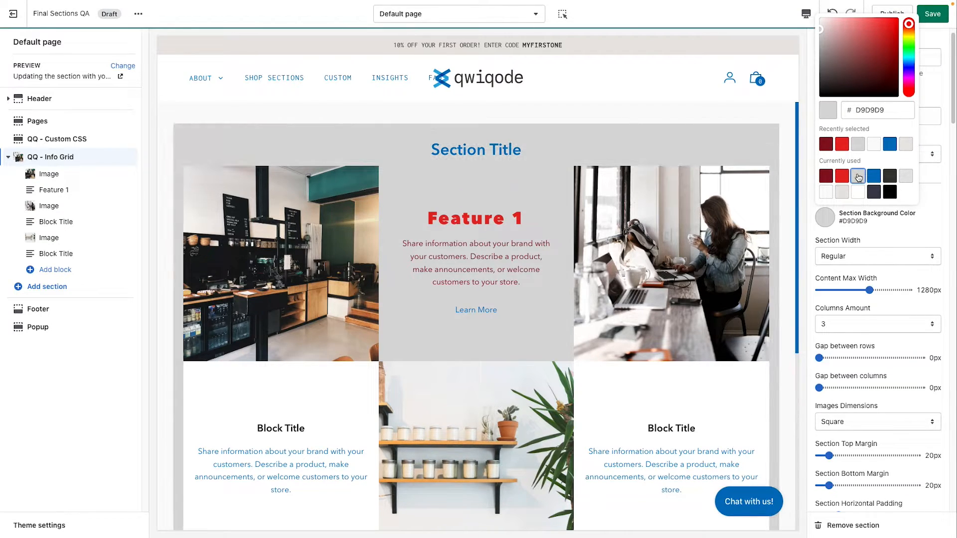
pyautogui.click(843, 192)
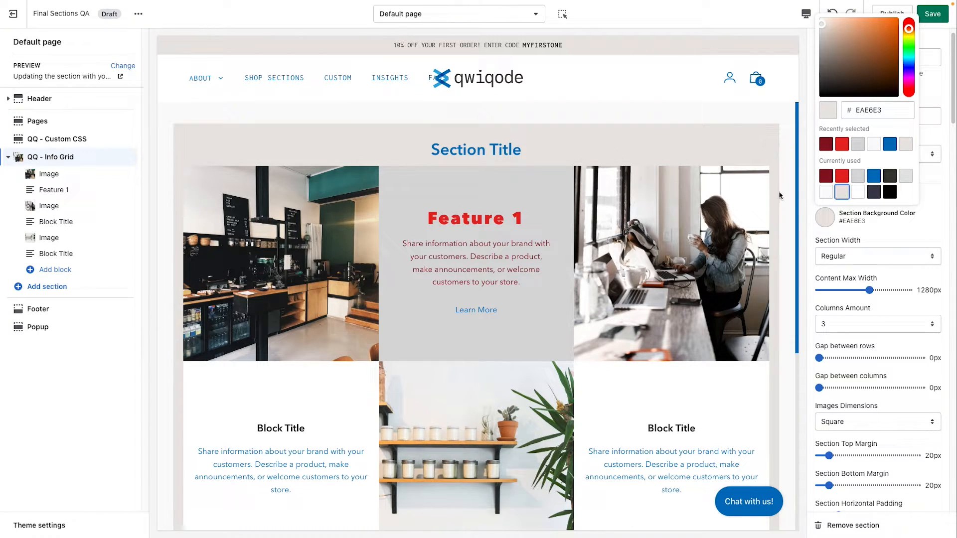
pyautogui.click(930, 231)
# Step: Try content max widths of 860px and 1560px on the Info Grid section with the Regular section width
pyautogui.scroll(-1, 870, 303)
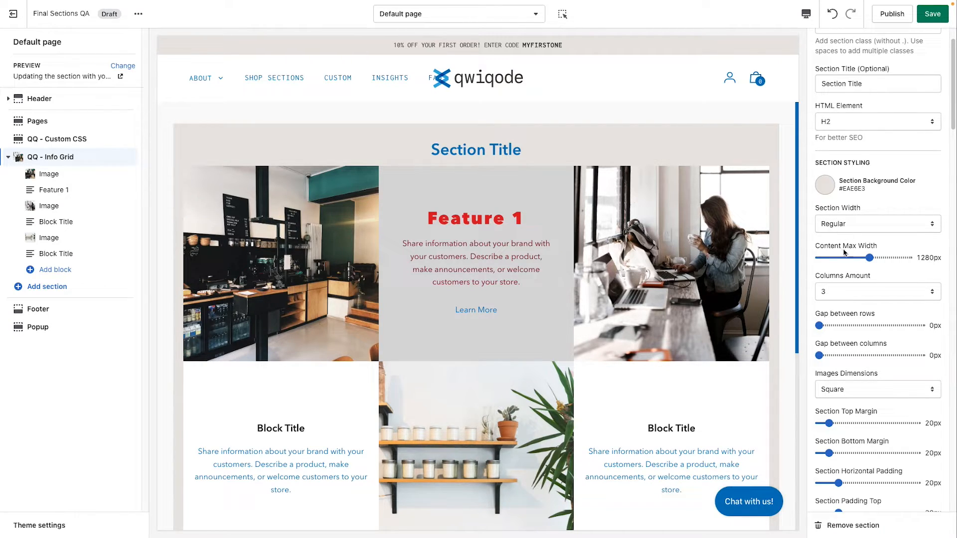
pyautogui.moveTo(870, 257); pyautogui.dragTo(841, 258)
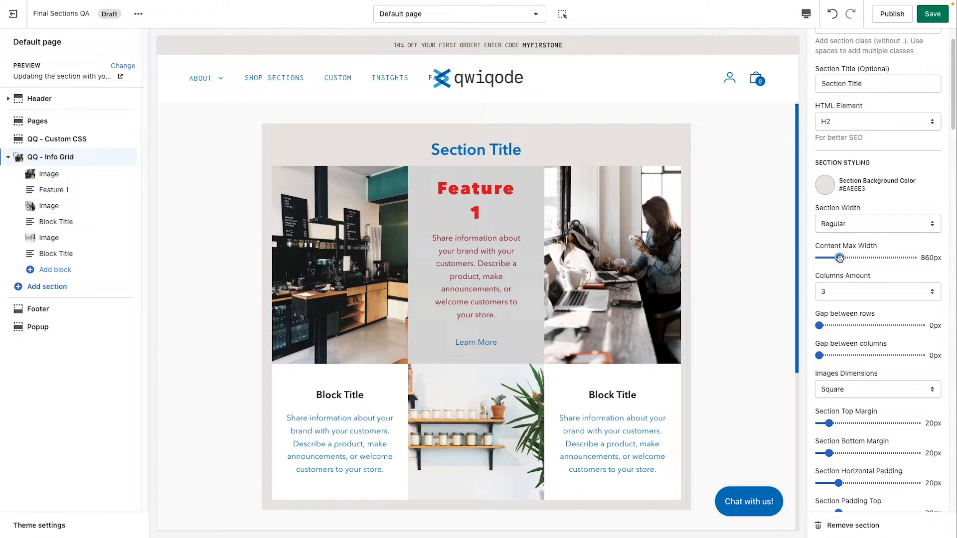
pyautogui.moveTo(840, 258); pyautogui.dragTo(890, 258)
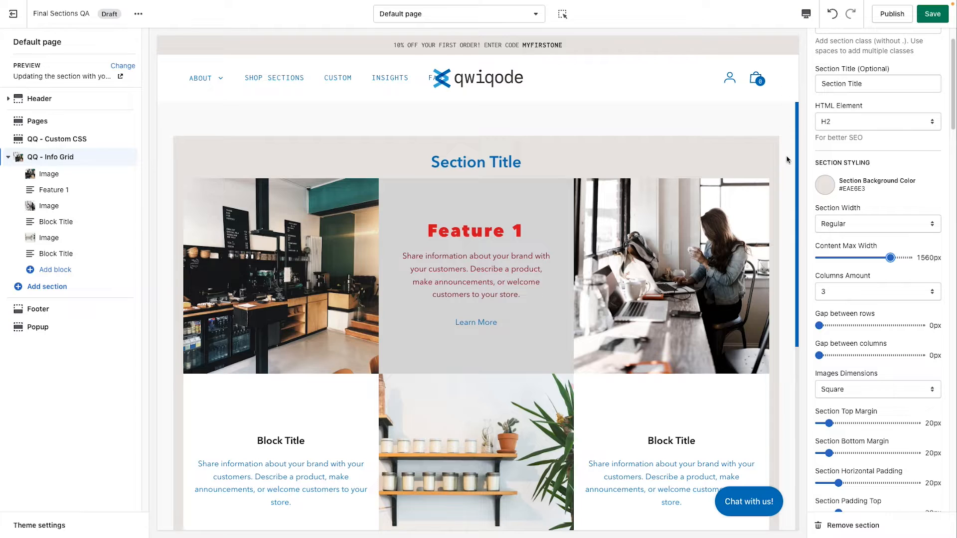
# Step: Set the Info Grid section's width to Fullwidth and its content max width to 1220px, trying 900px first
pyautogui.click(873, 227)
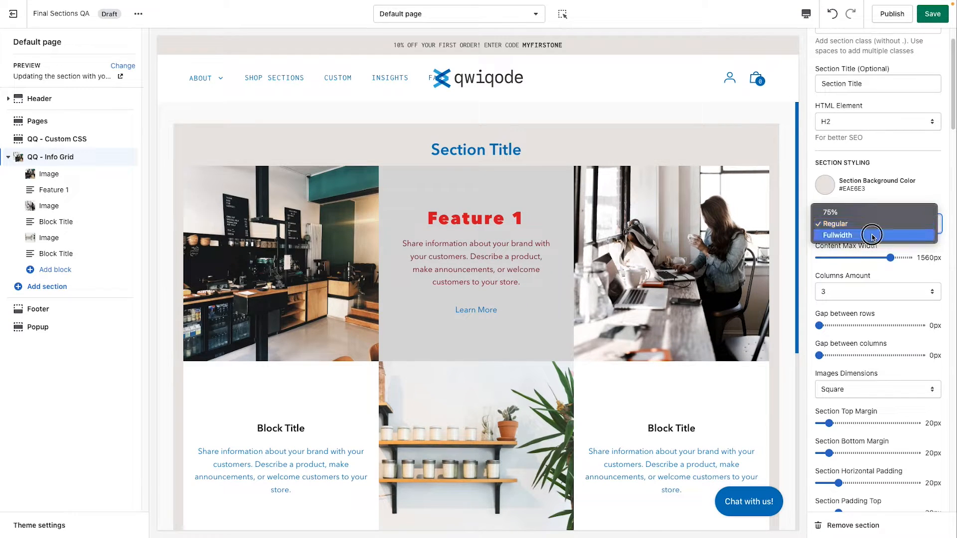
pyautogui.click(872, 235)
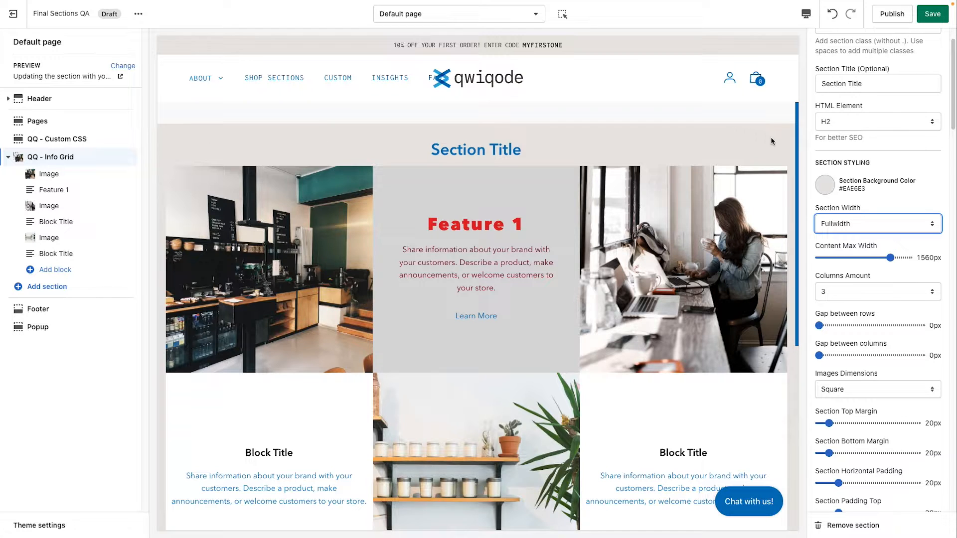
pyautogui.click(843, 258)
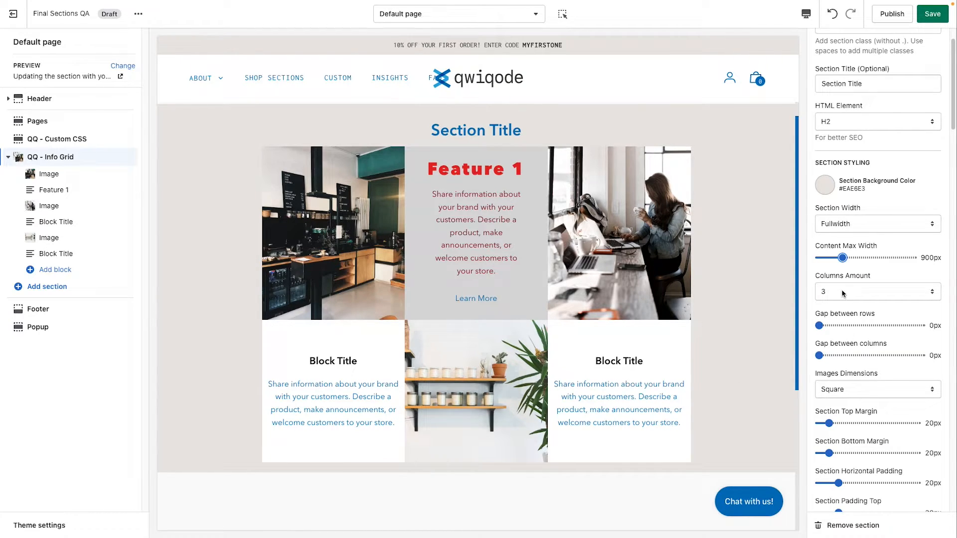
pyautogui.moveTo(843, 258); pyautogui.dragTo(866, 258)
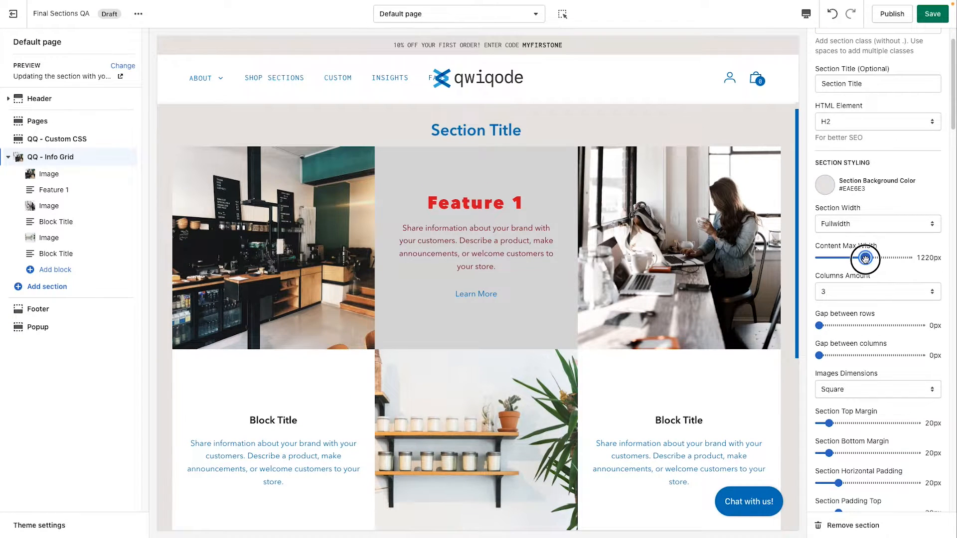
pyautogui.scroll(-1, 847, 327)
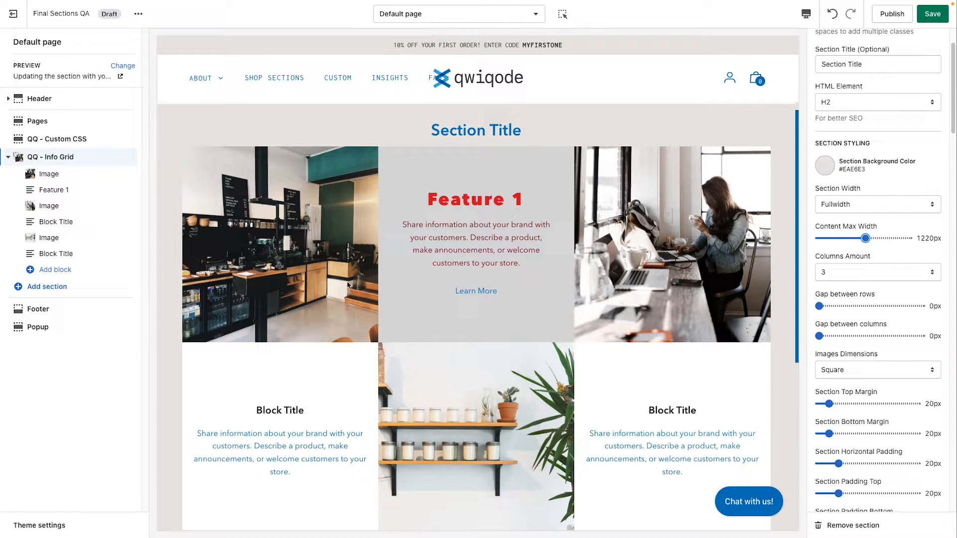
# Step: Try a two-column layout on the Info Grid section and move the first Block Title block above the second Image block
pyautogui.click(846, 277)
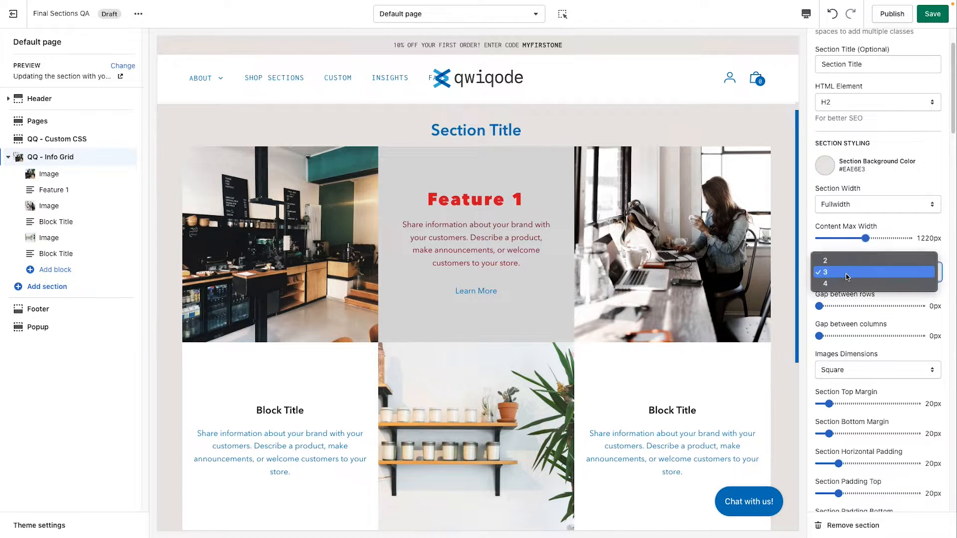
pyautogui.click(846, 261)
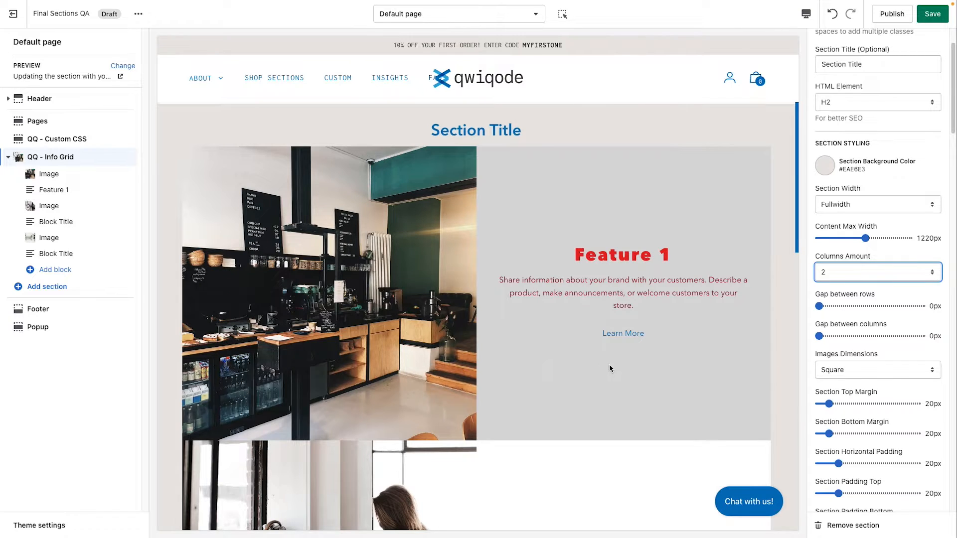
pyautogui.scroll(-4, 610, 366)
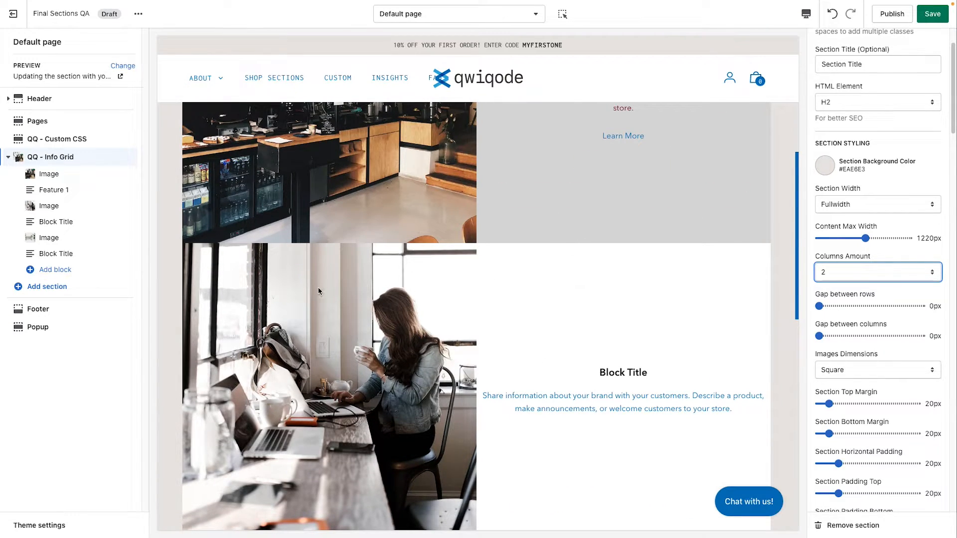
pyautogui.click(153, 229)
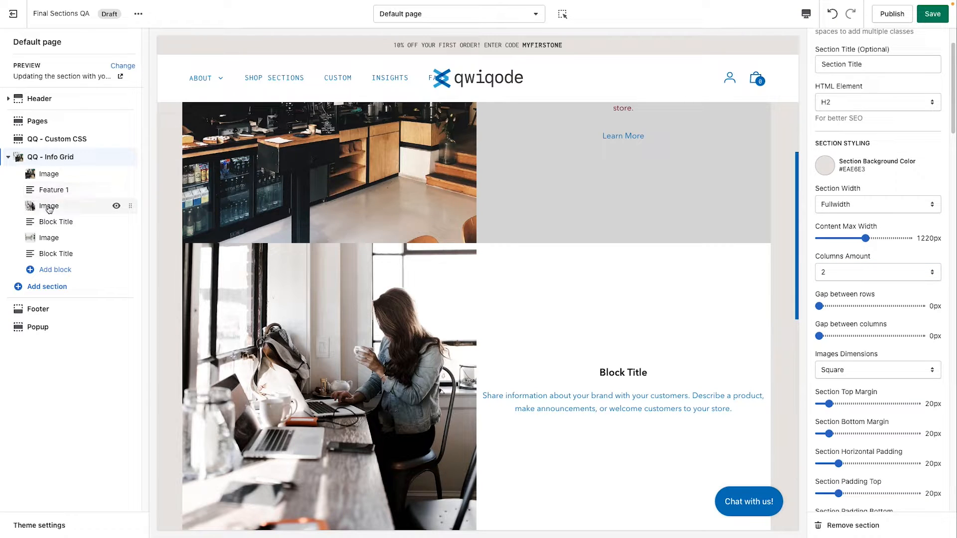
pyautogui.moveTo(130, 222); pyautogui.dragTo(124, 203)
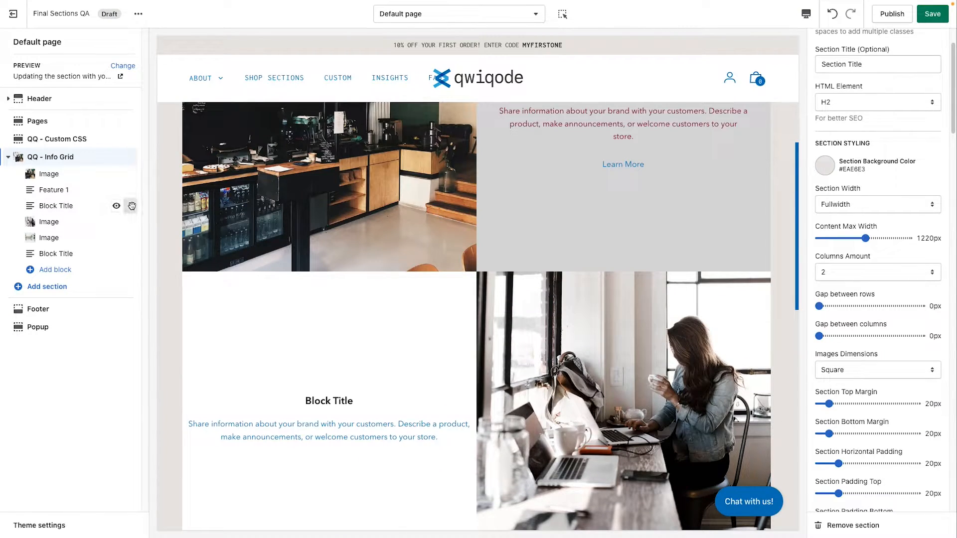
# Step: Try four columns on the Info Grid section and move the first Block Title block back below the second Image block
pyautogui.click(870, 273)
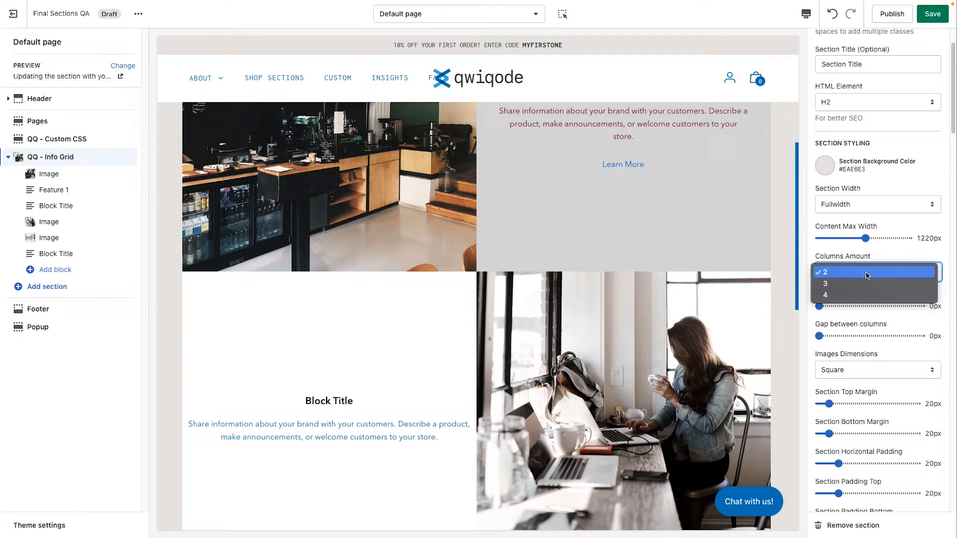
pyautogui.click(848, 298)
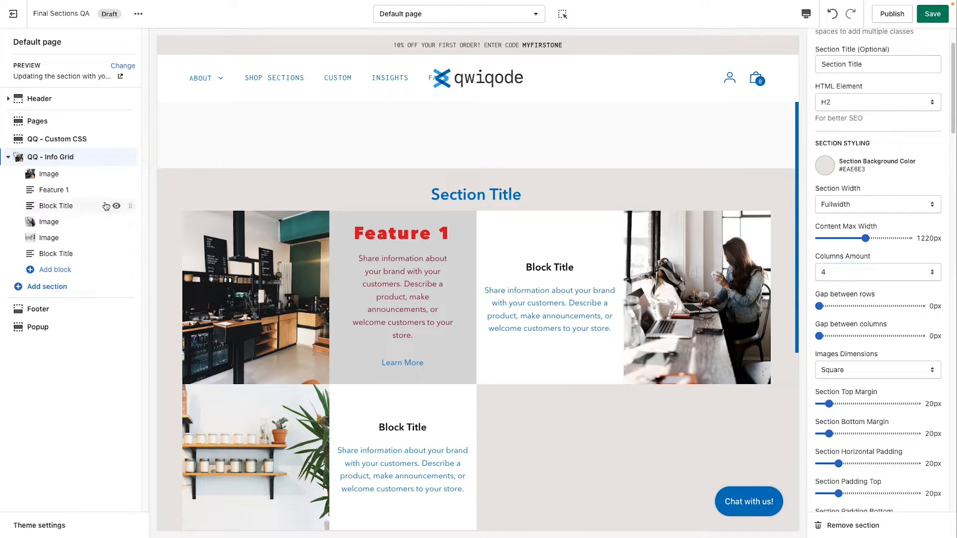
pyautogui.moveTo(129, 205)
pyautogui.mouseDown()
pyautogui.moveTo(127, 195)
pyautogui.moveTo(115, 215)
pyautogui.moveTo(121, 220)
pyautogui.moveTo(130, 206)
pyautogui.mouseUp()
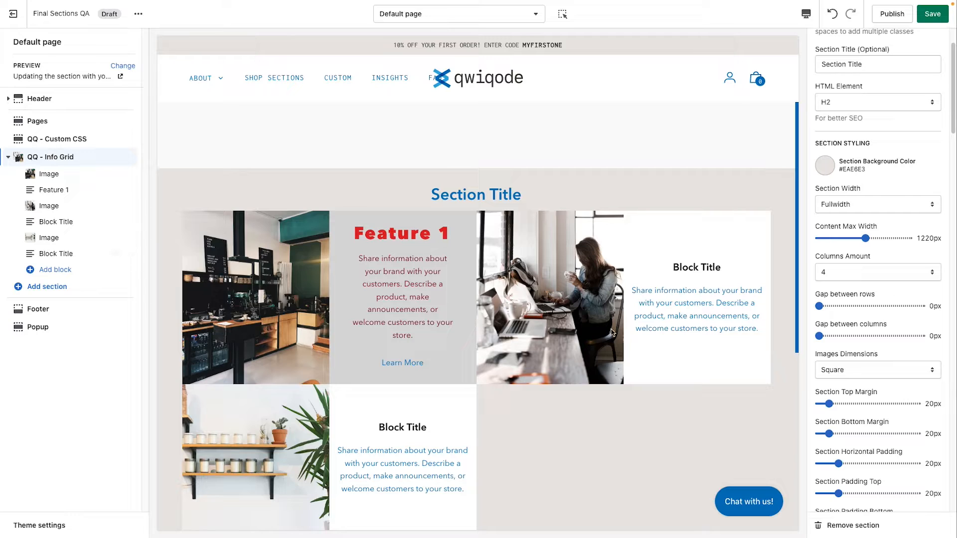
# Step: Hide and show again the grid's last Image and Block Title blocks, and return the columns amount to 3
pyautogui.click(116, 239)
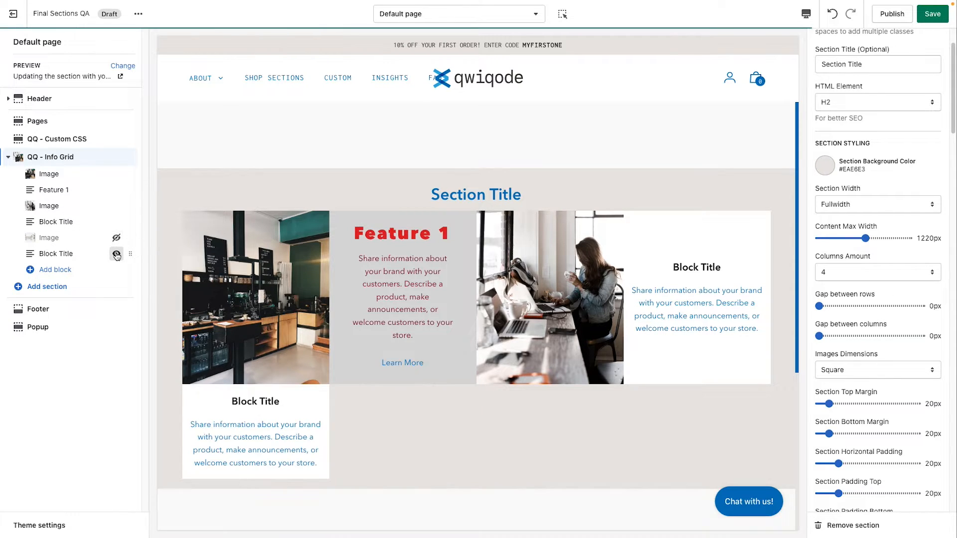
pyautogui.click(116, 254)
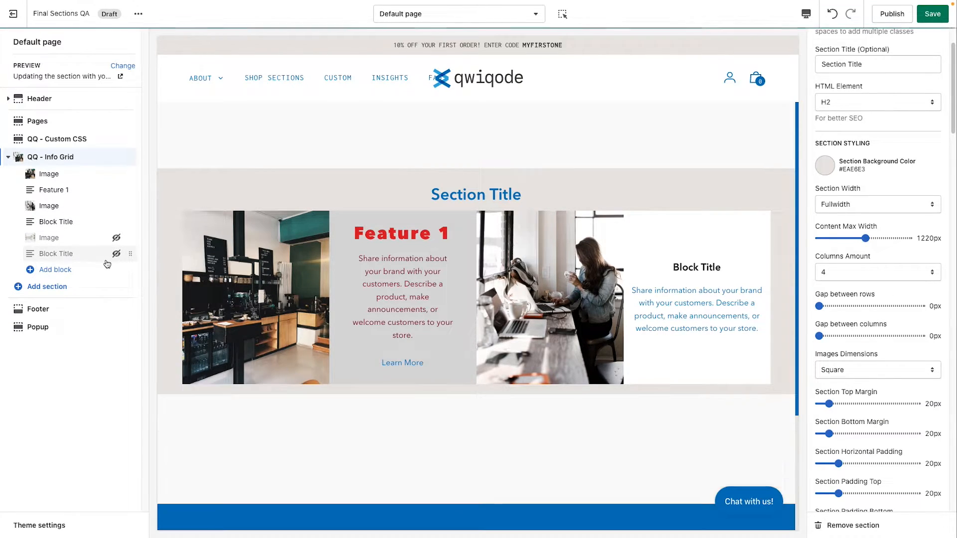
pyautogui.click(116, 237)
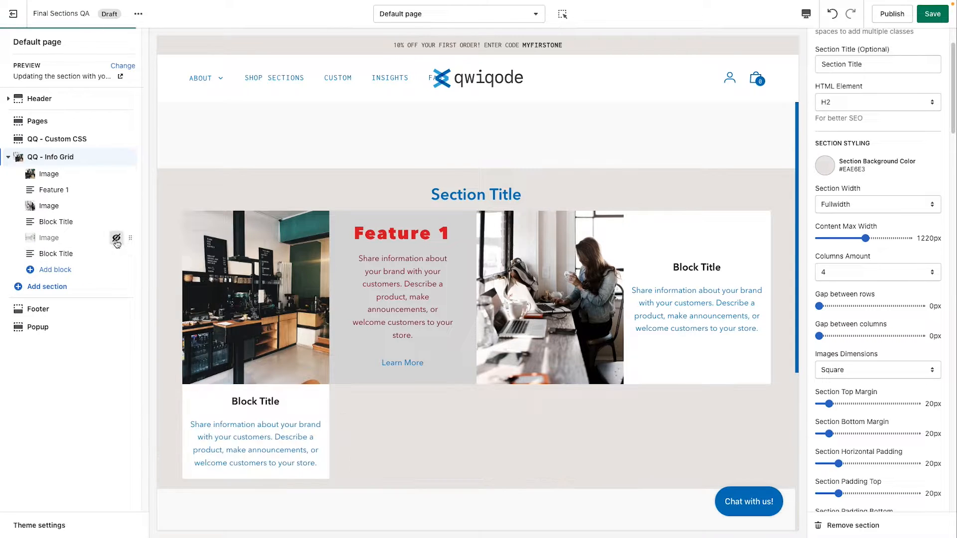
pyautogui.click(870, 271)
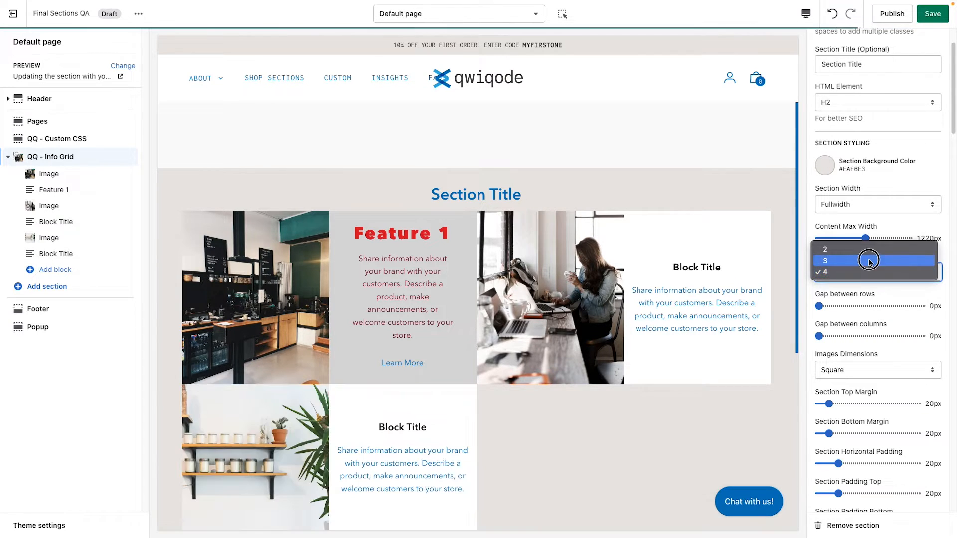
pyautogui.click(869, 261)
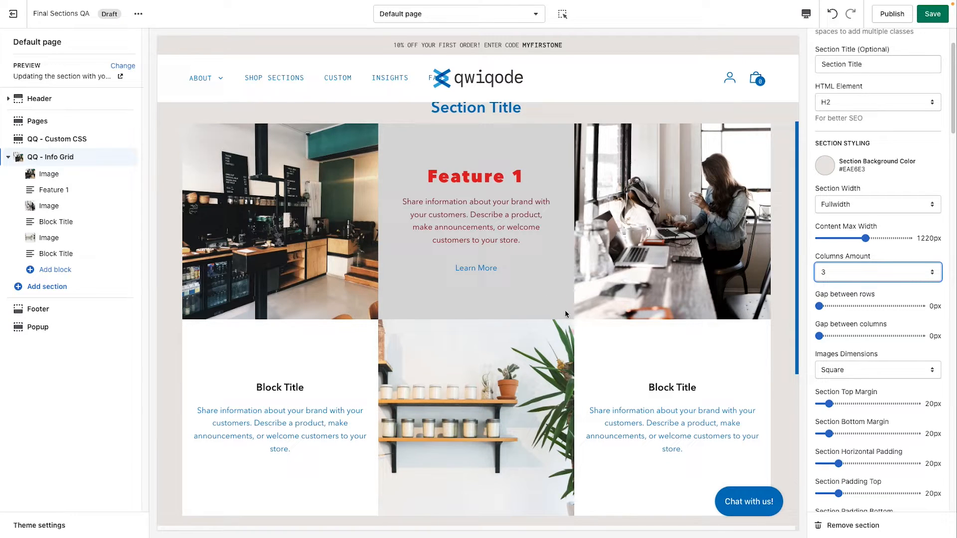
# Step: Set both the gap between rows and the gap between columns of the Info Grid section to 19px
pyautogui.click(819, 306)
pyautogui.moveTo(818, 306); pyautogui.dragTo(857, 307)
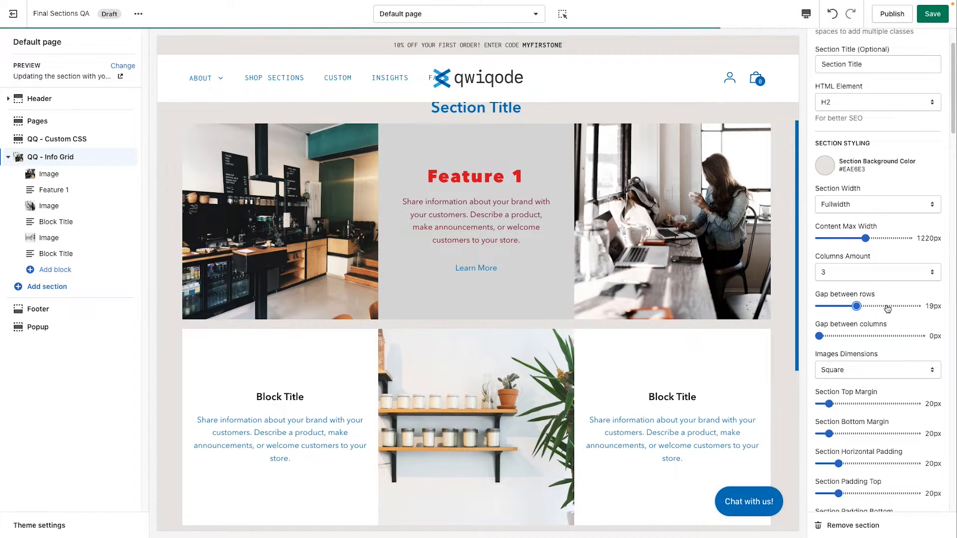
pyautogui.moveTo(857, 306); pyautogui.dragTo(857, 337)
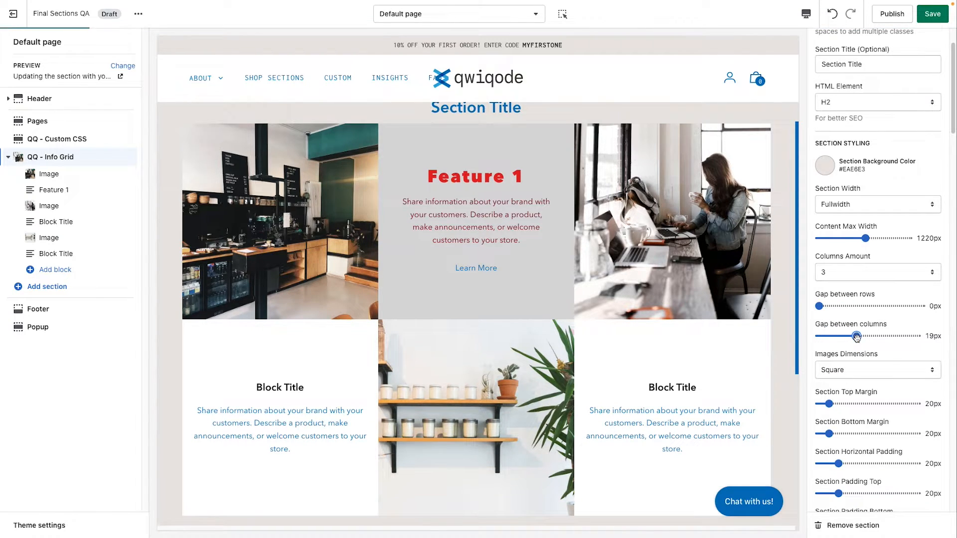
pyautogui.moveTo(819, 306); pyautogui.dragTo(857, 306)
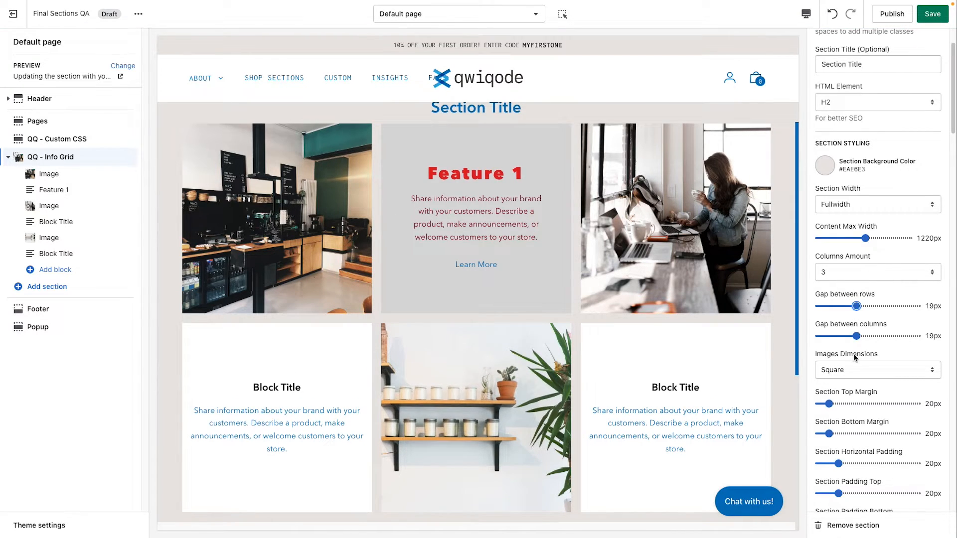
# Step: Try the Original and Landscape images dimensions on the Info Grid section
pyautogui.scroll(-3, 854, 357)
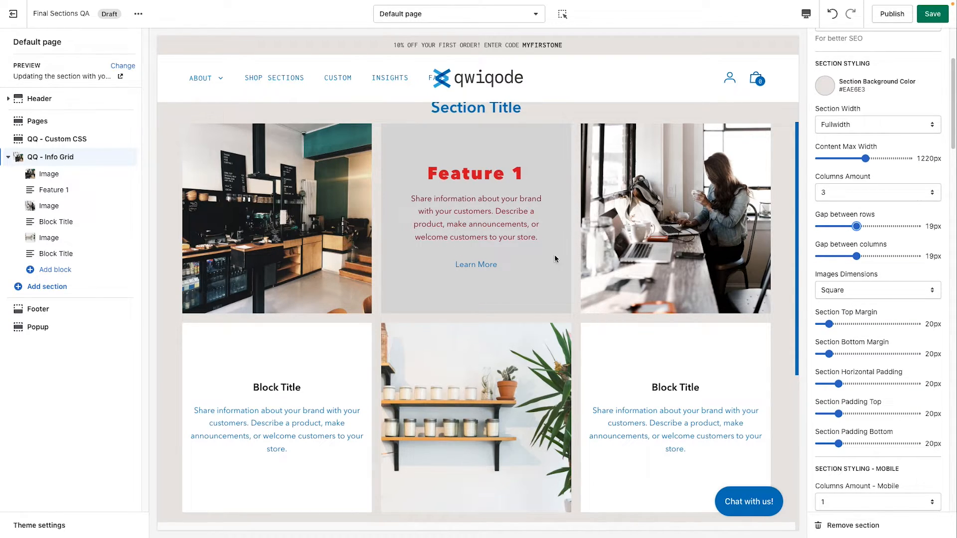
pyautogui.click(834, 297)
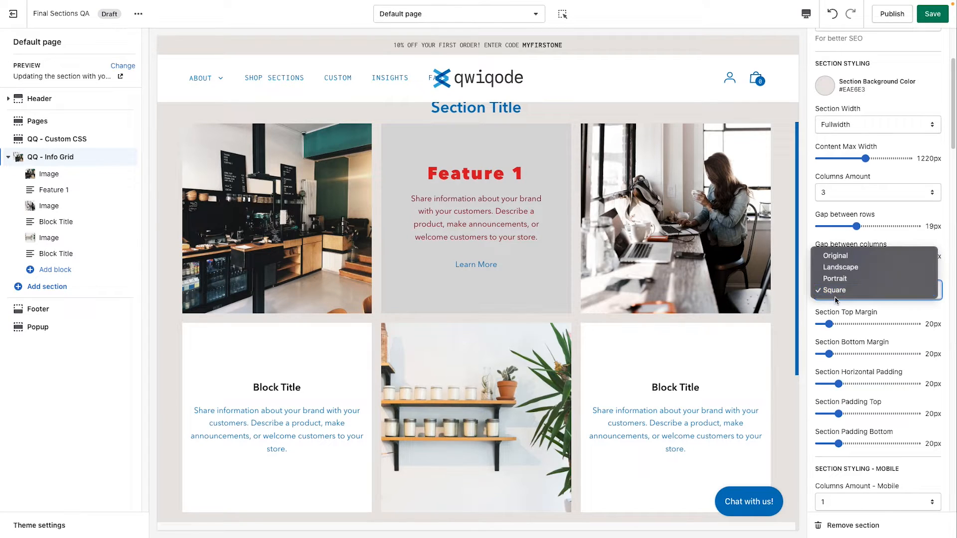
pyautogui.click(848, 257)
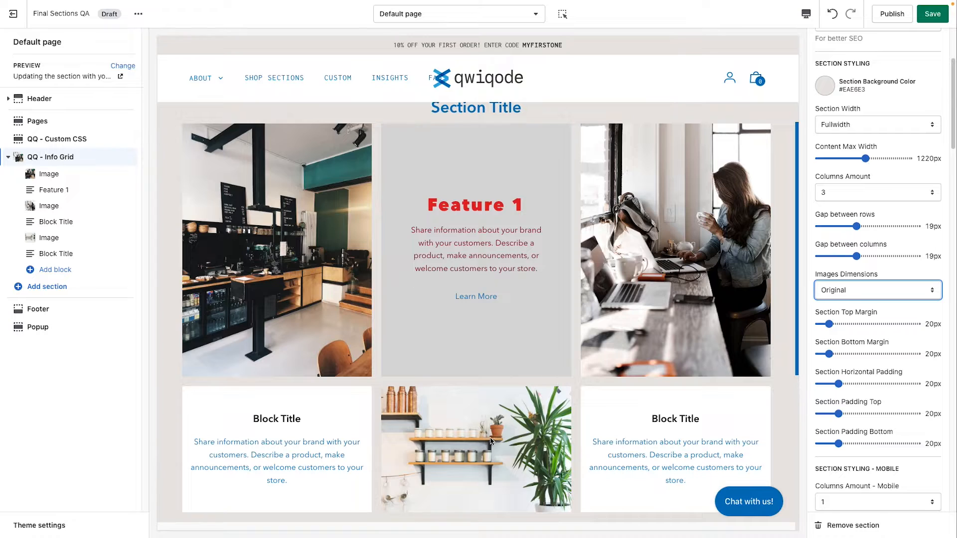
pyautogui.scroll(-1, 490, 441)
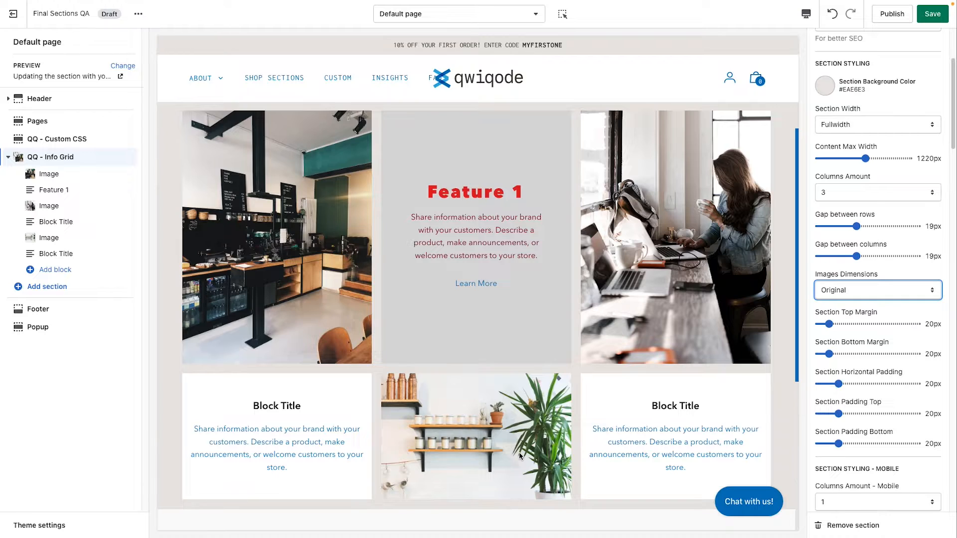
pyautogui.scroll(-1, 519, 452)
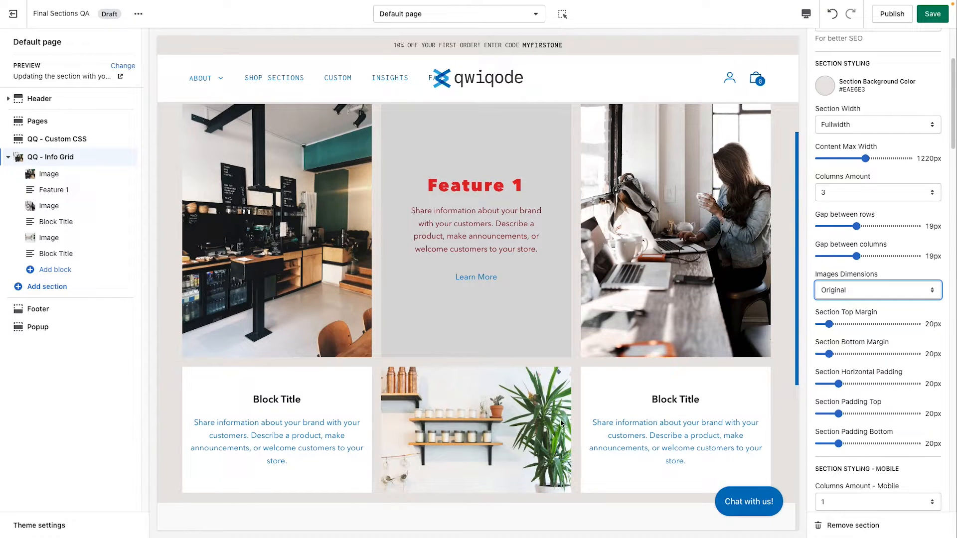
pyautogui.click(845, 296)
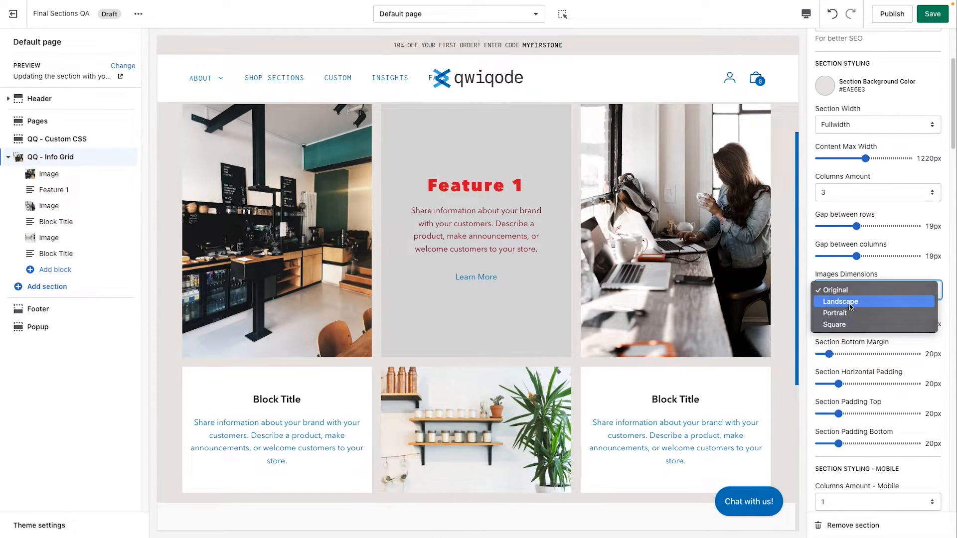
pyautogui.click(849, 305)
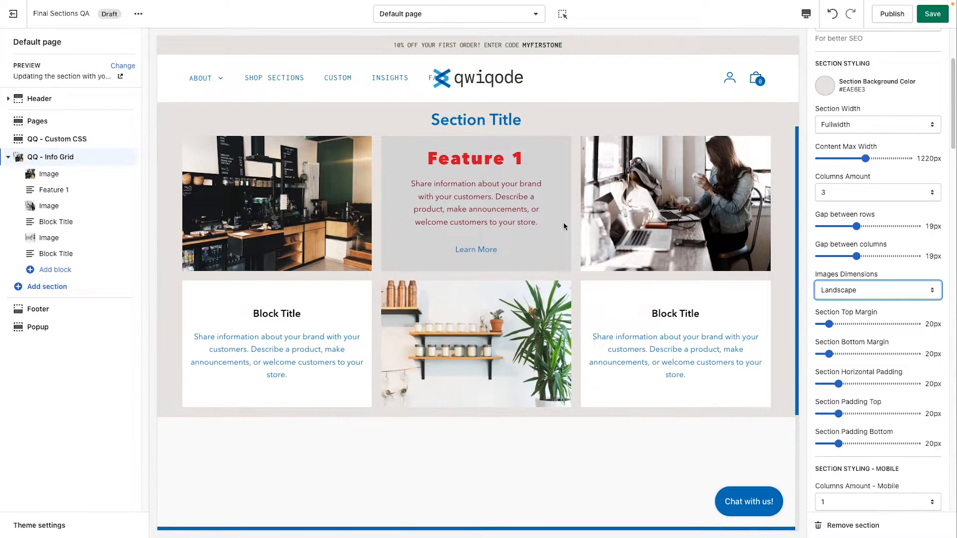
# Step: Try the Portrait images dimensions on the Info Grid section and return the setting to Square
pyautogui.click(897, 293)
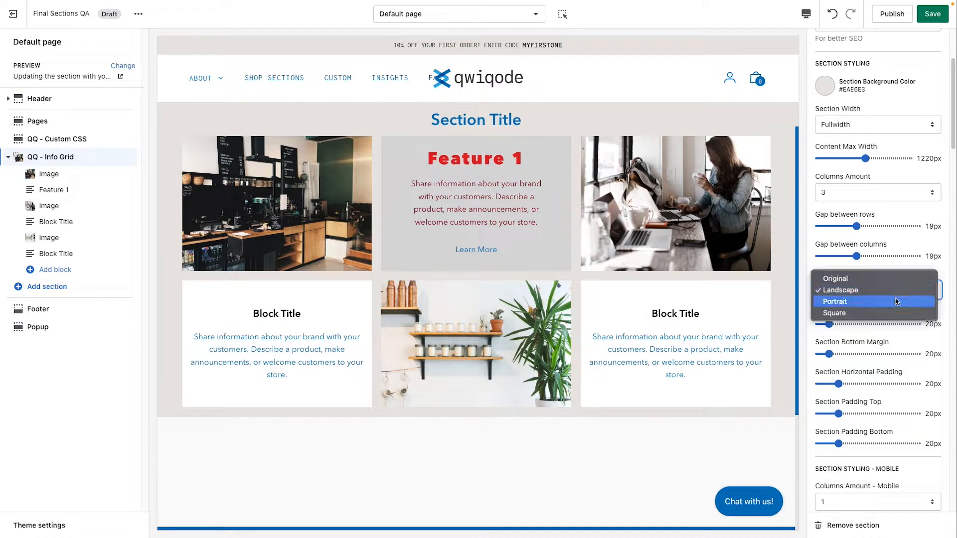
pyautogui.click(884, 304)
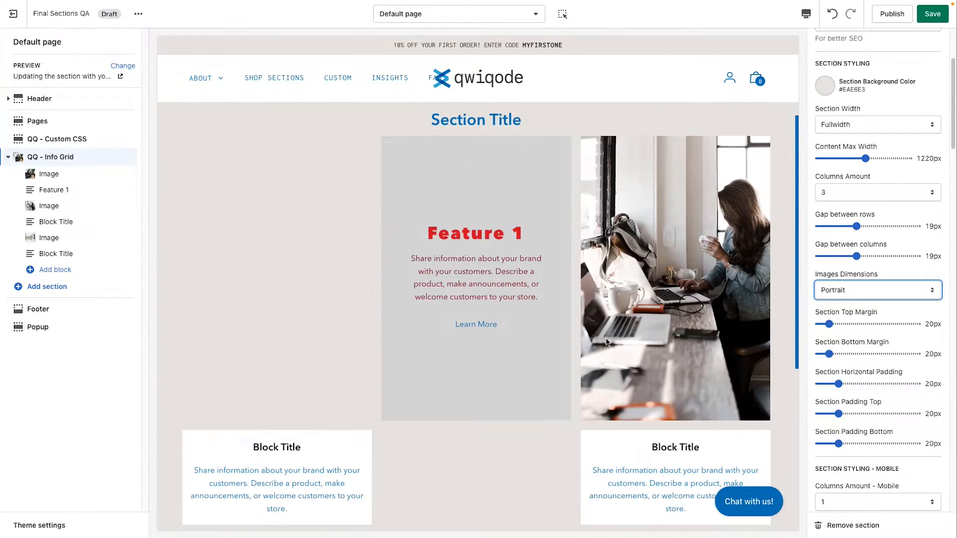
pyautogui.scroll(-5, 573, 368)
pyautogui.scroll(3, 573, 367)
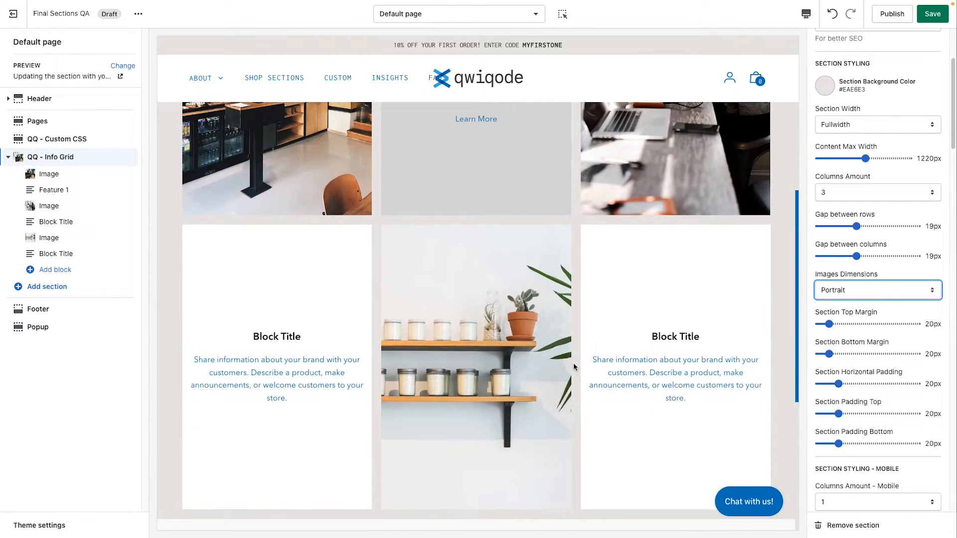
pyautogui.scroll(1, 574, 368)
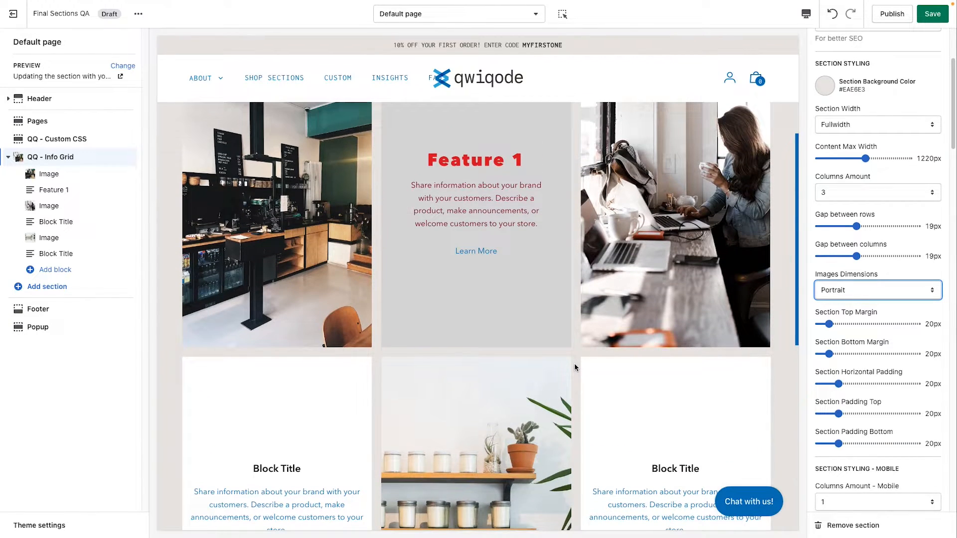
pyautogui.click(873, 290)
pyautogui.click(886, 303)
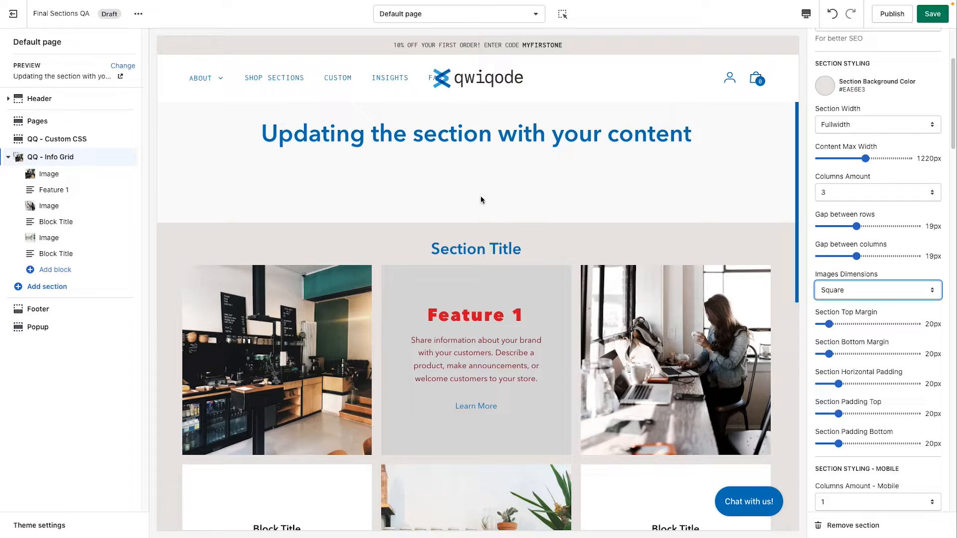
# Step: Set the Info Grid section's top margin to 75px after trying 110px, and its top padding to 55px
pyautogui.click(871, 325)
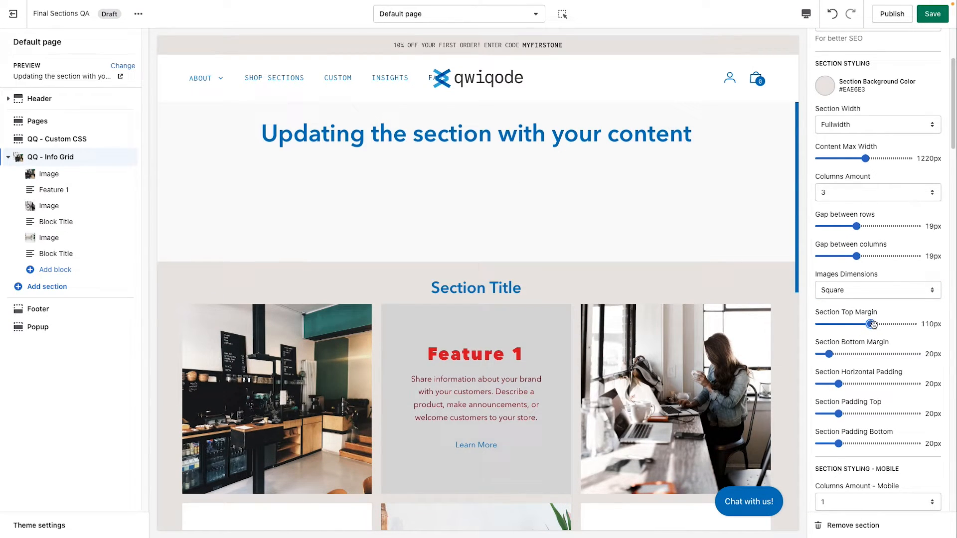
pyautogui.moveTo(871, 325); pyautogui.dragTo(856, 325)
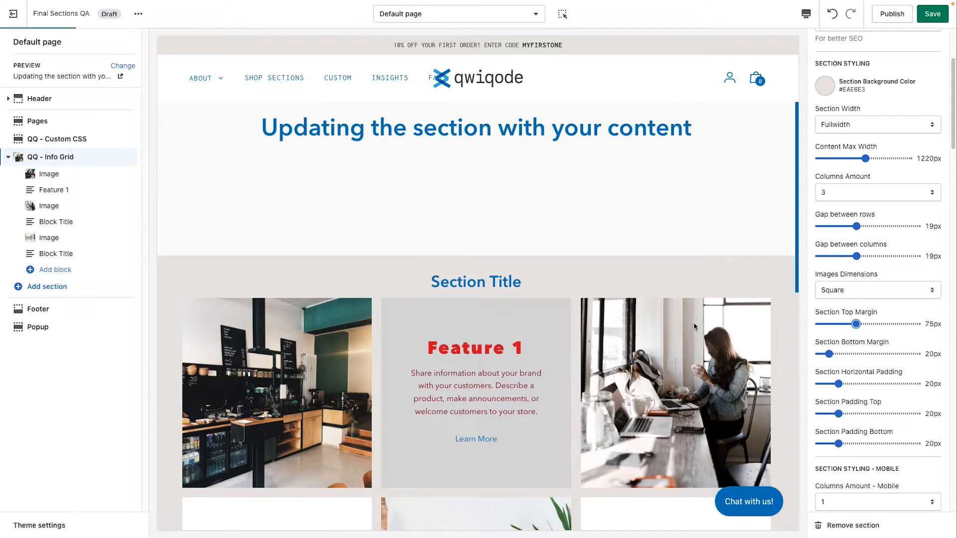
pyautogui.scroll(-6, 625, 321)
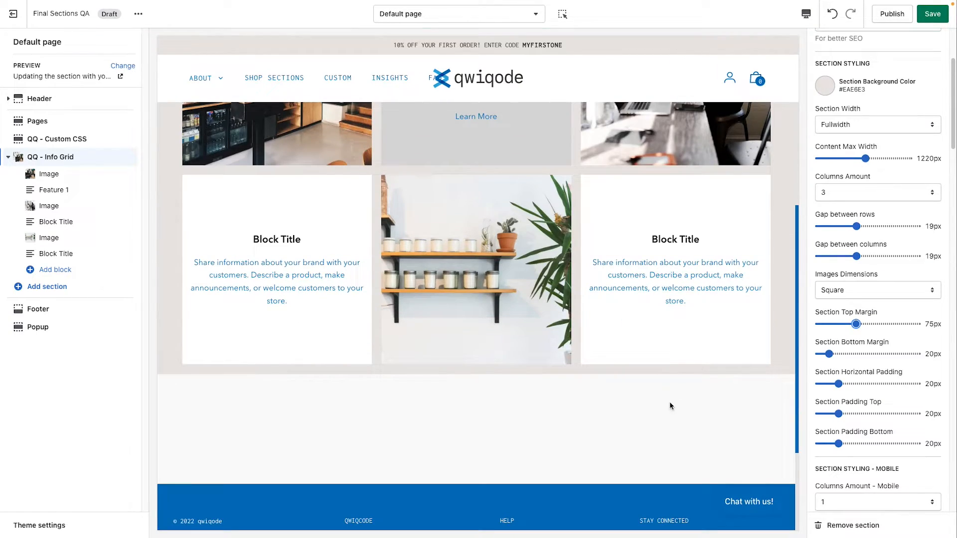
pyautogui.scroll(3, 698, 347)
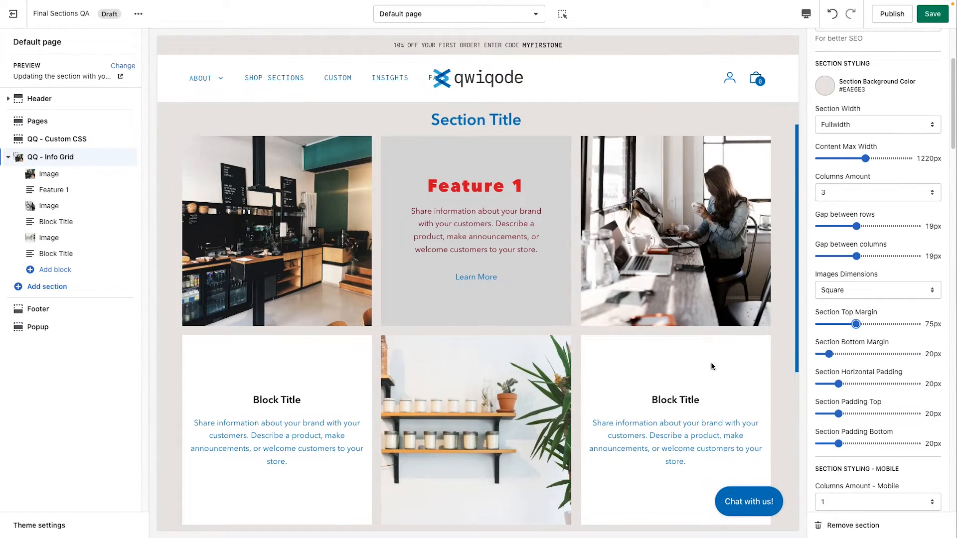
pyautogui.scroll(1, 712, 366)
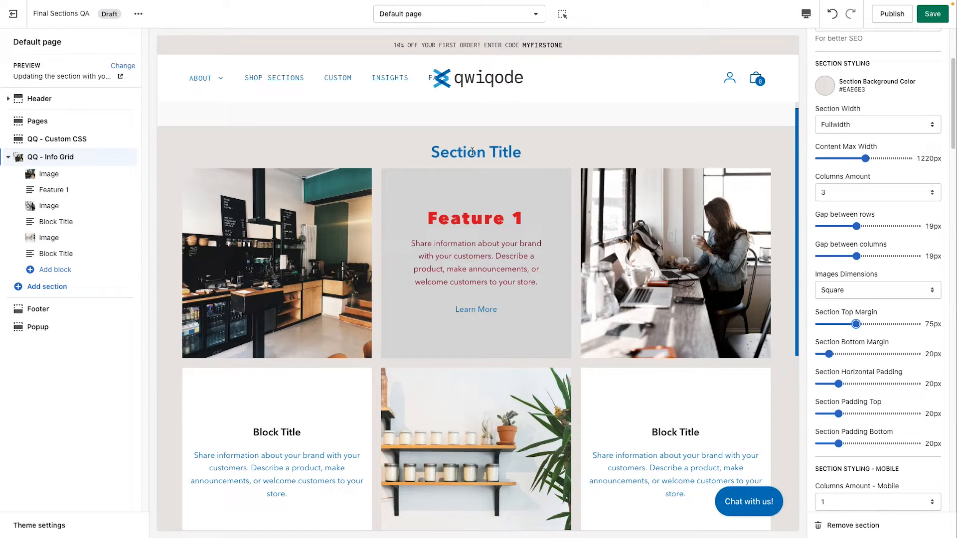
pyautogui.moveTo(839, 414); pyautogui.dragTo(872, 414)
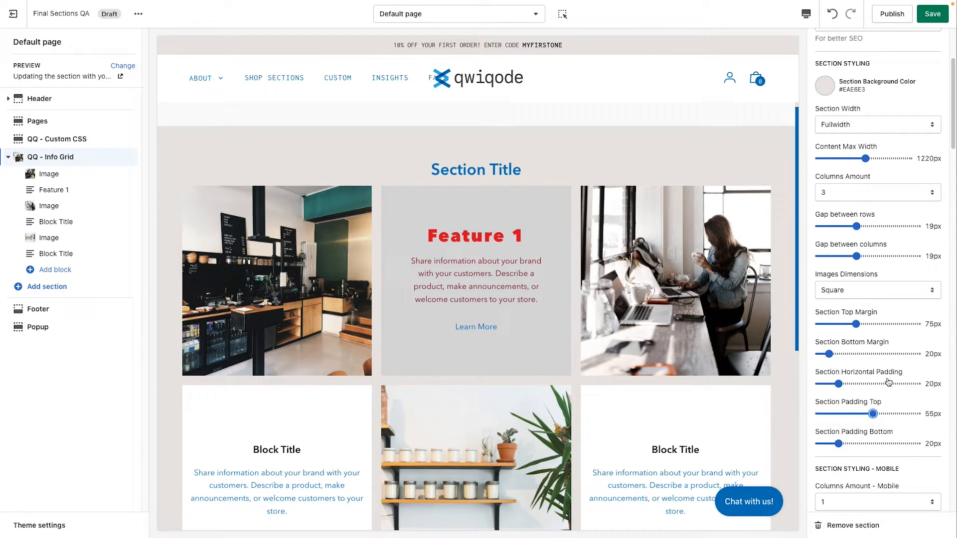
pyautogui.scroll(-3, 889, 383)
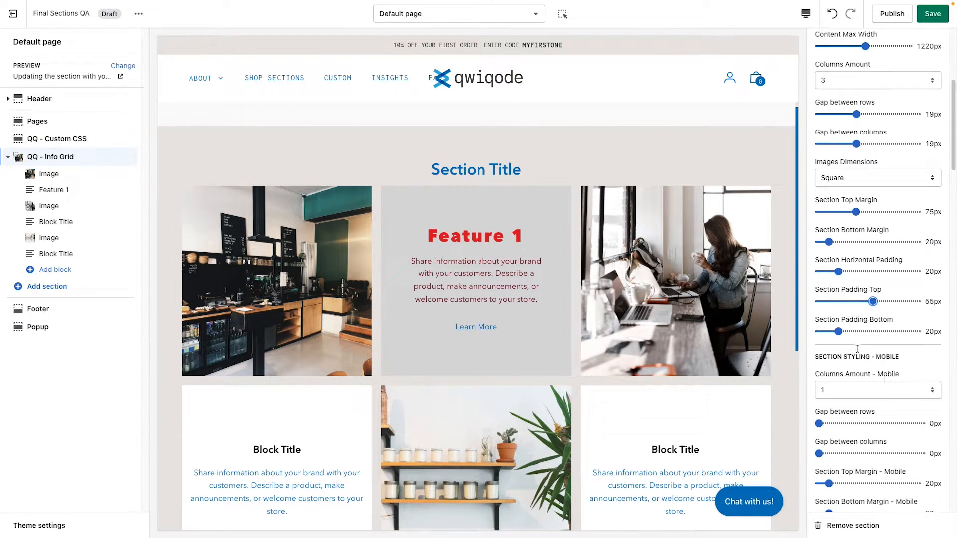
# Step: Set the Info Grid section's bottom padding to 60px
pyautogui.scroll(-4, 608, 382)
pyautogui.moveTo(840, 332); pyautogui.dragTo(878, 333)
pyautogui.scroll(-2, 875, 344)
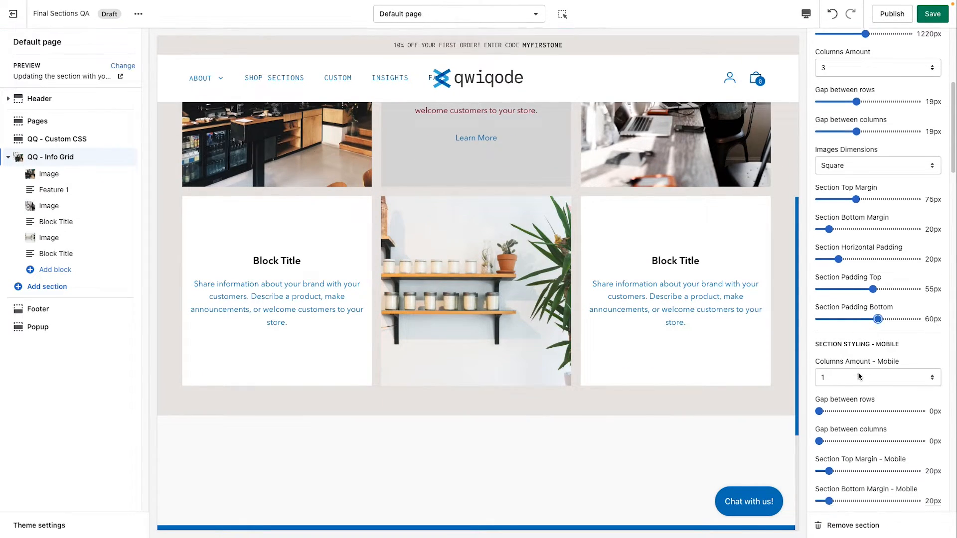
# Step: Switch the page preview to Mobile and examine the Info Grid section's title and first blocks
pyautogui.scroll(-1, 859, 375)
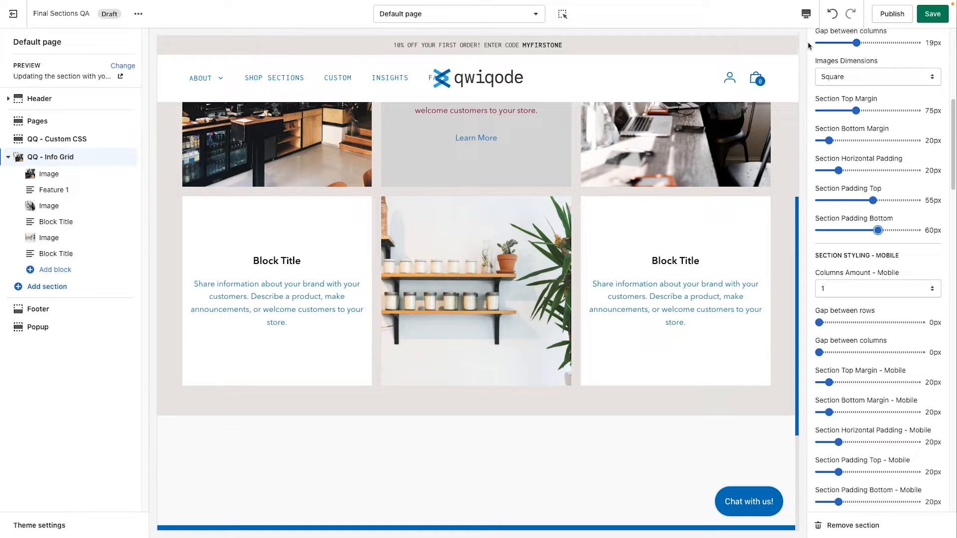
pyautogui.click(806, 14)
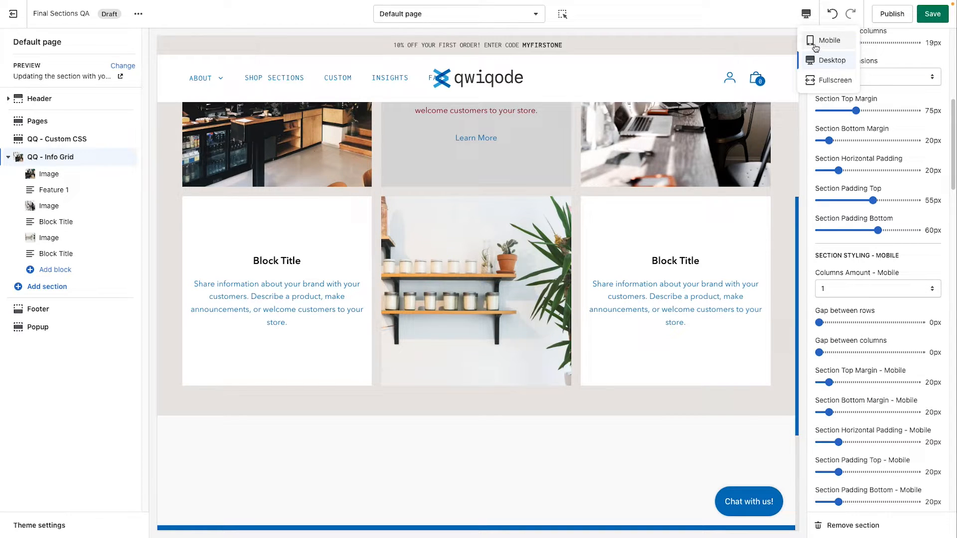
pyautogui.click(815, 46)
pyautogui.scroll(2, 547, 284)
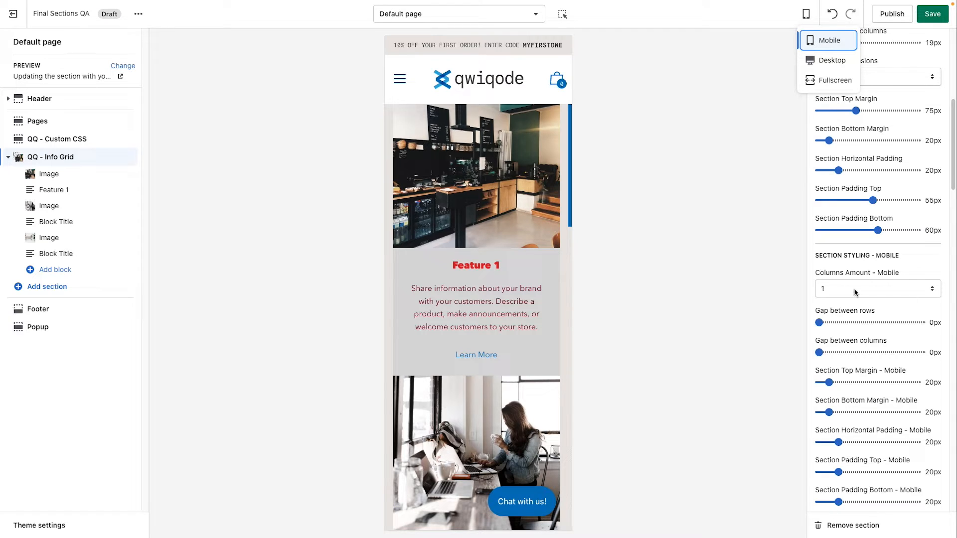
pyautogui.scroll(1, 462, 248)
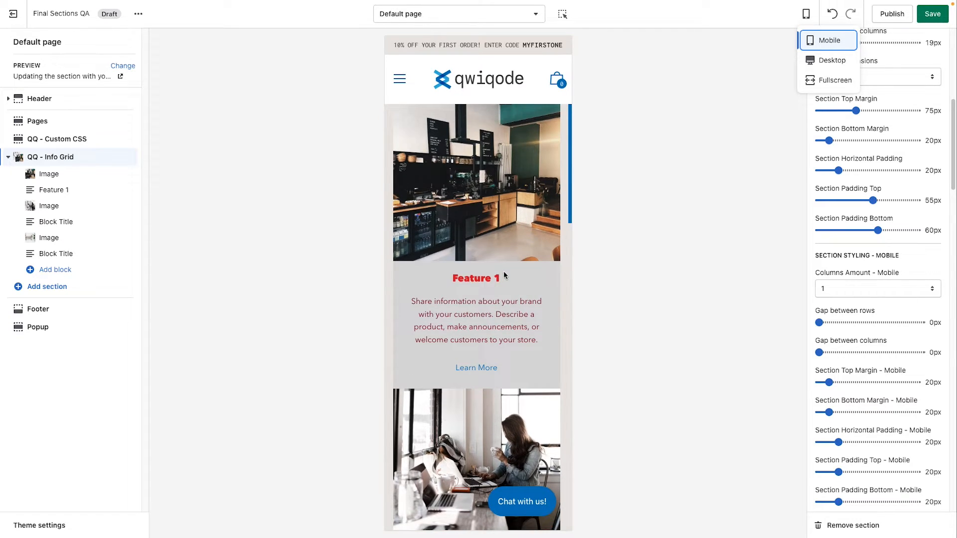
pyautogui.scroll(1, 514, 250)
pyautogui.scroll(1, 492, 224)
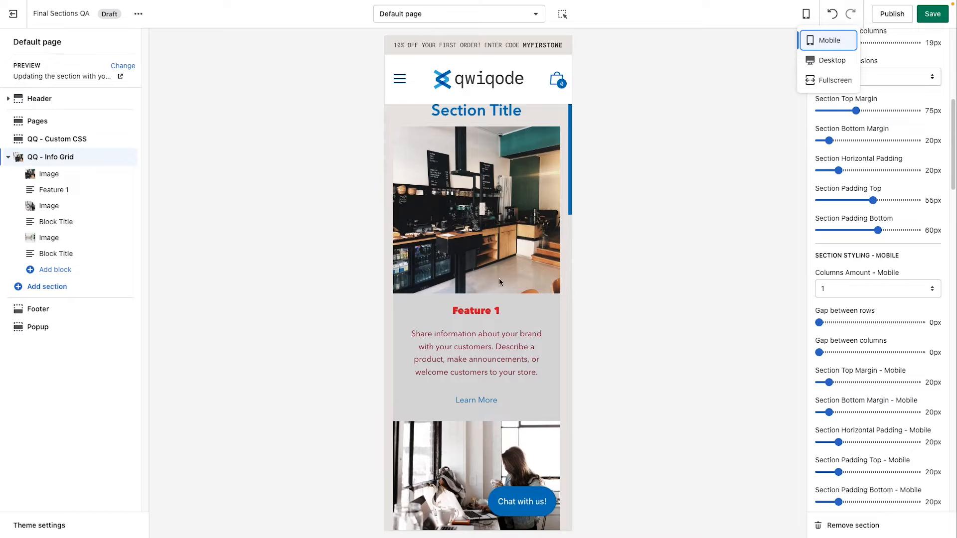
# Step: Try 2 columns for the Info Grid section on mobile and return the mobile columns amount to 1
pyautogui.click(885, 289)
pyautogui.click(877, 295)
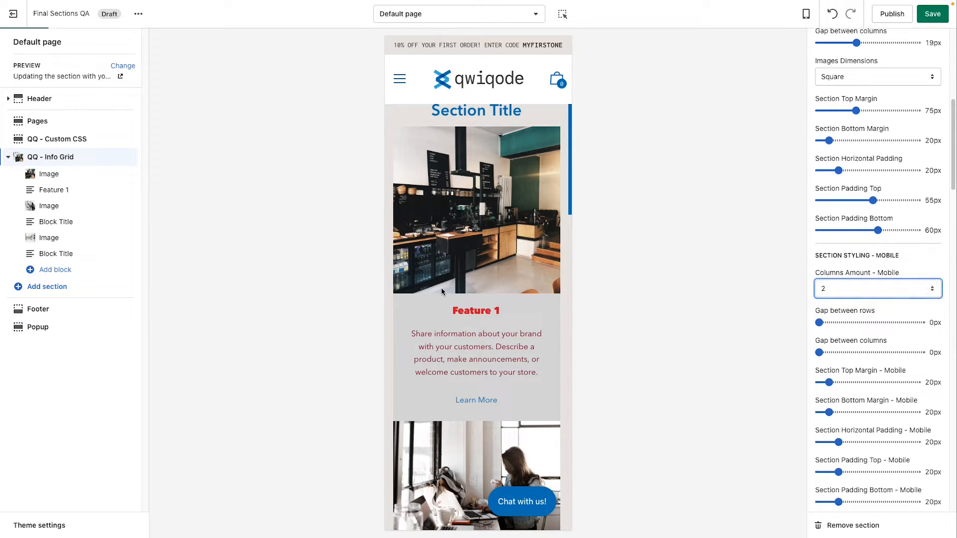
pyautogui.scroll(1, 449, 287)
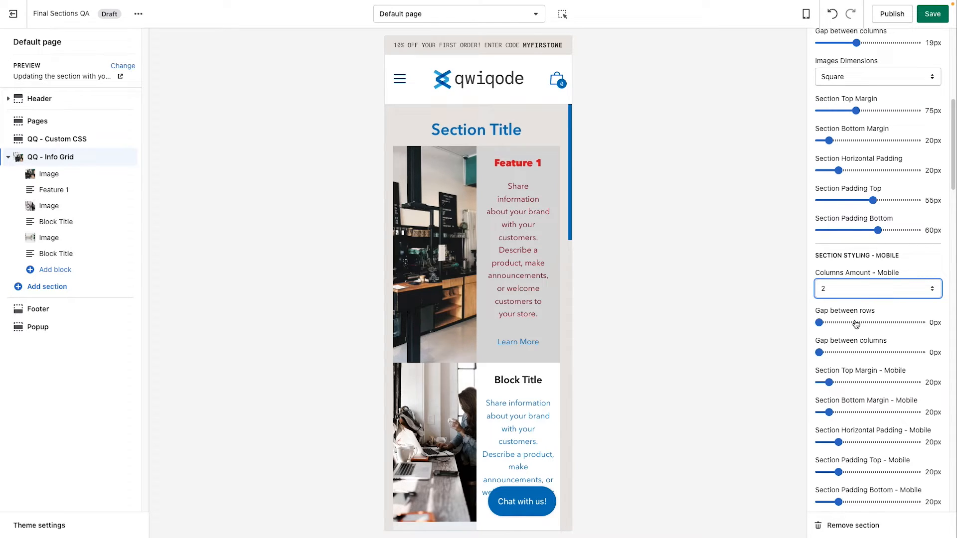
pyautogui.click(867, 294)
pyautogui.click(865, 276)
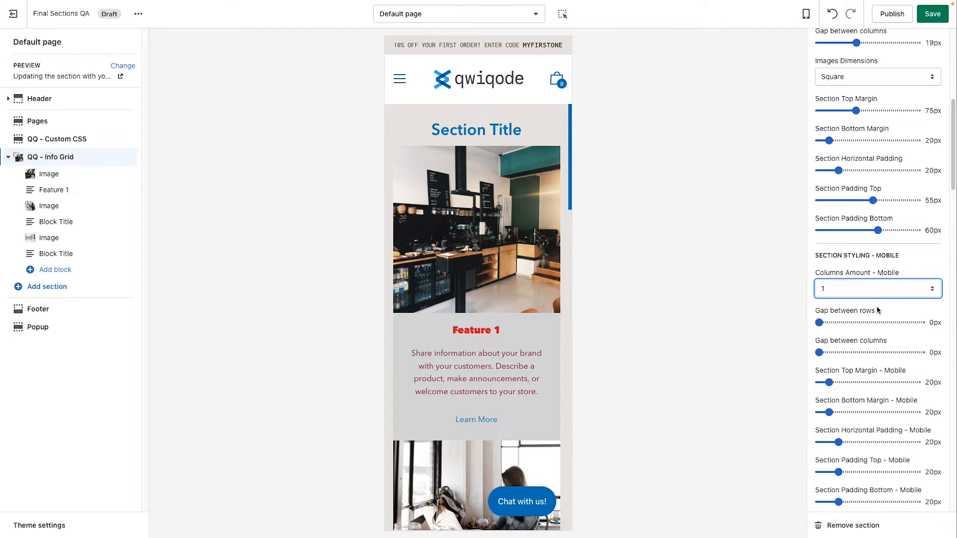
# Step: Review the section's mobile margin and padding settings and switch the page preview back to Desktop
pyautogui.scroll(-3, 883, 319)
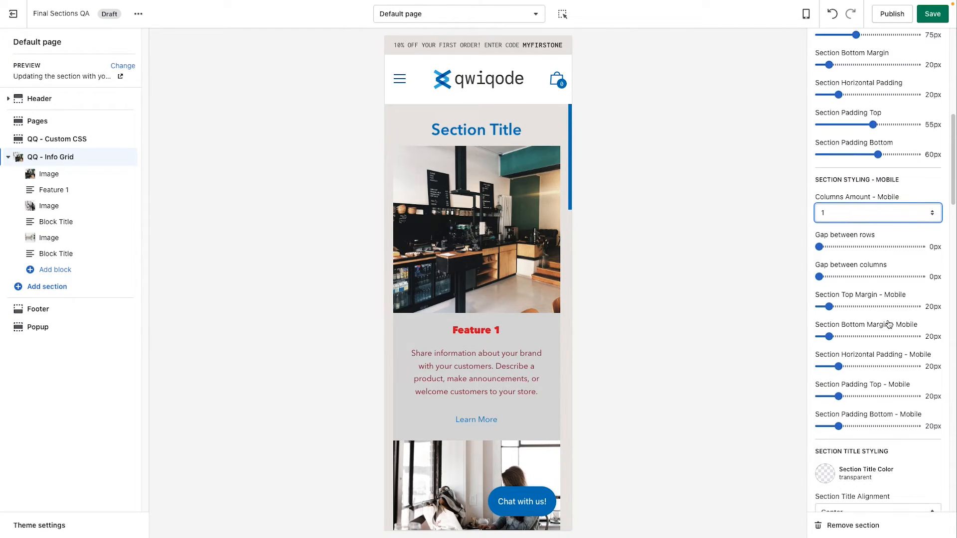
pyautogui.scroll(-4, 865, 299)
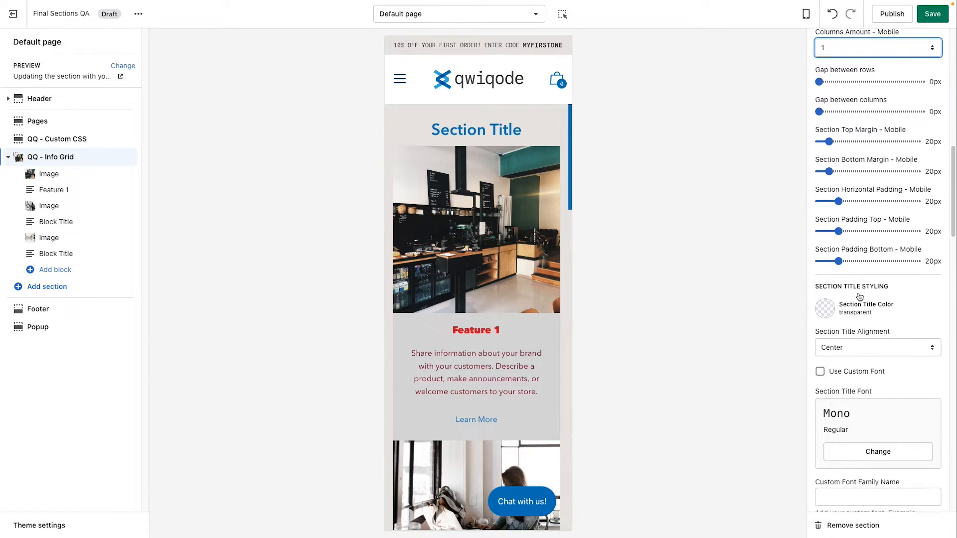
pyautogui.scroll(-3, 860, 297)
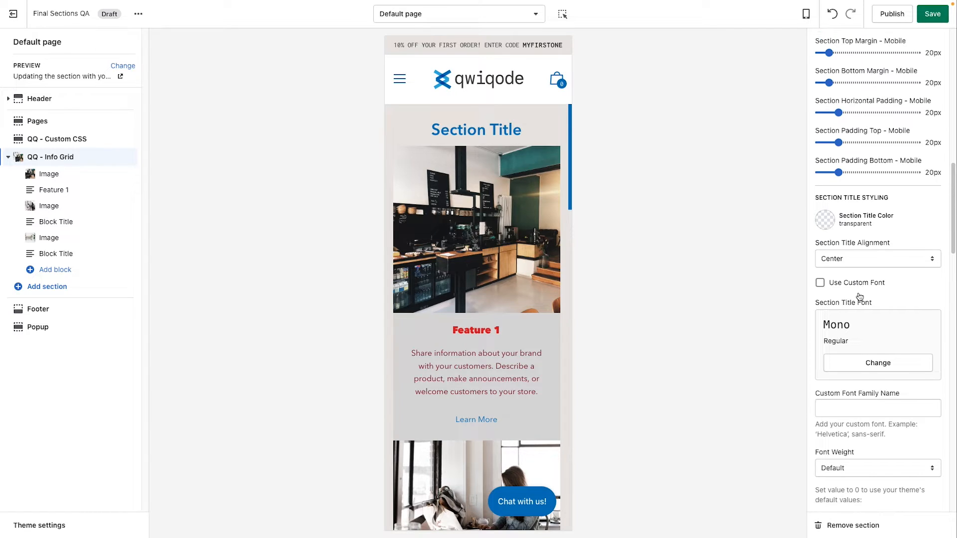
pyautogui.click(806, 13)
pyautogui.click(831, 60)
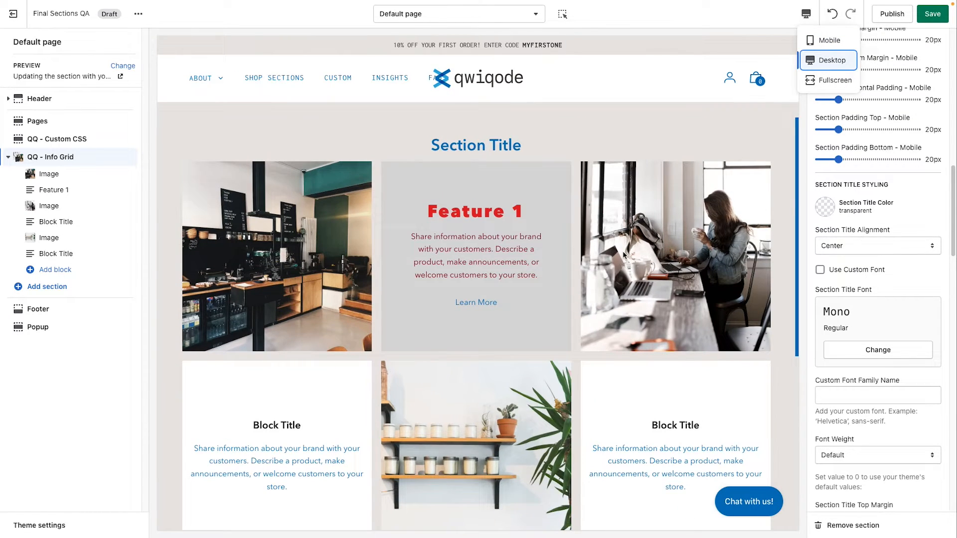
# Step: Set the Info Grid section title color to the recently used red #E62525
pyautogui.moveTo(498, 145); pyautogui.dragTo(440, 146)
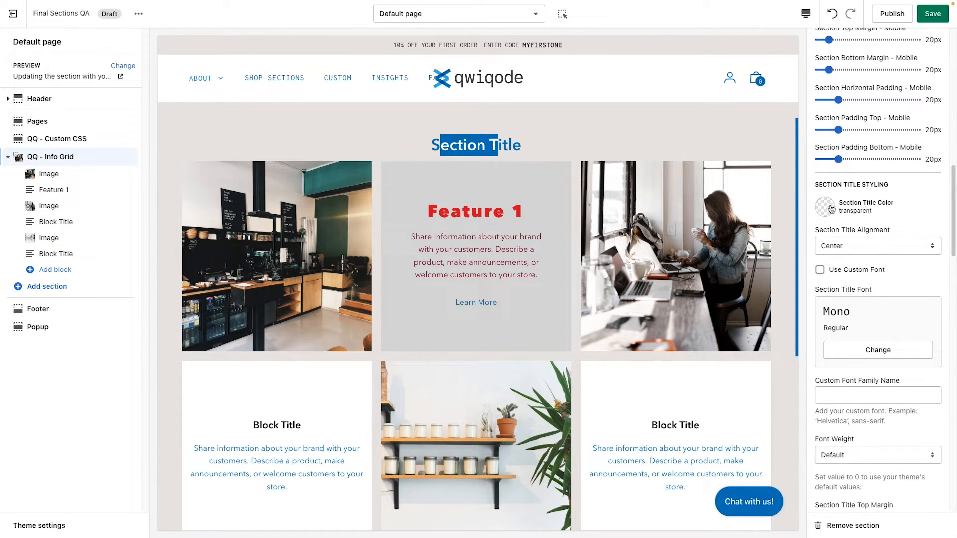
pyautogui.click(496, 147)
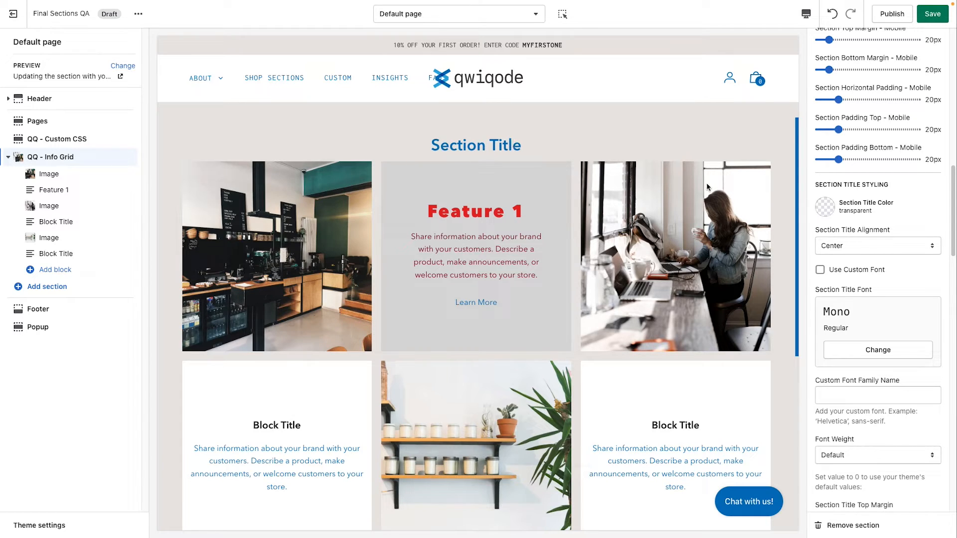
pyautogui.click(826, 205)
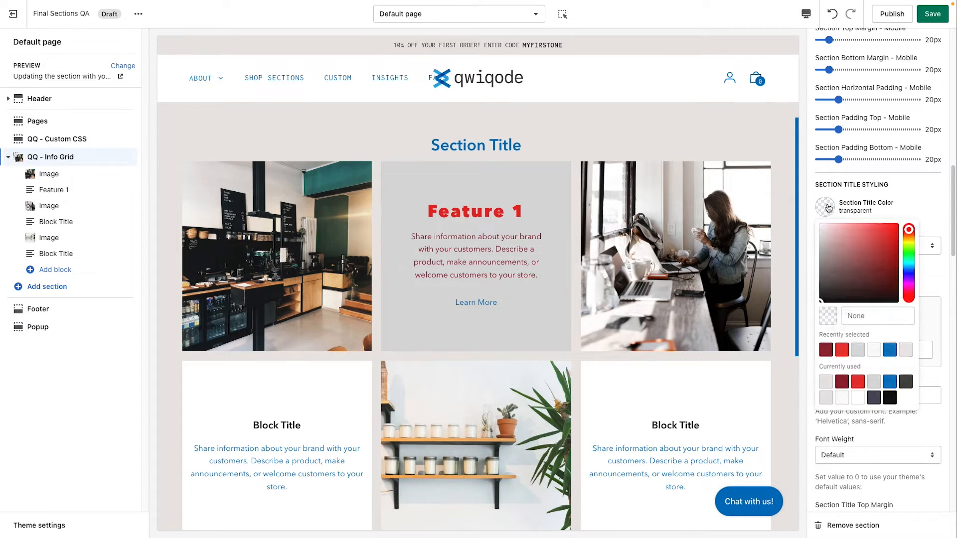
pyautogui.click(842, 350)
pyautogui.click(927, 207)
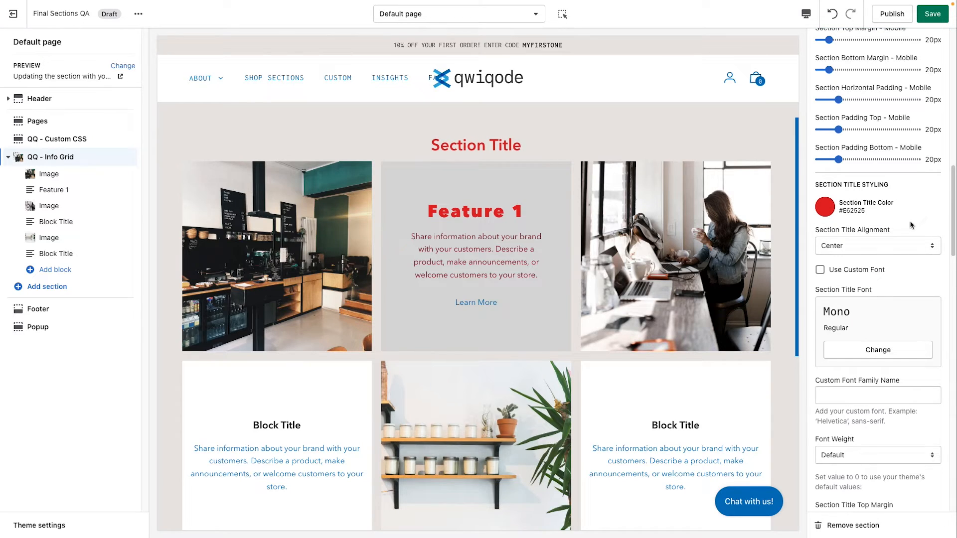
# Step: Try Left alignment for the section title and return the alignment to Center
pyautogui.click(885, 254)
pyautogui.click(880, 232)
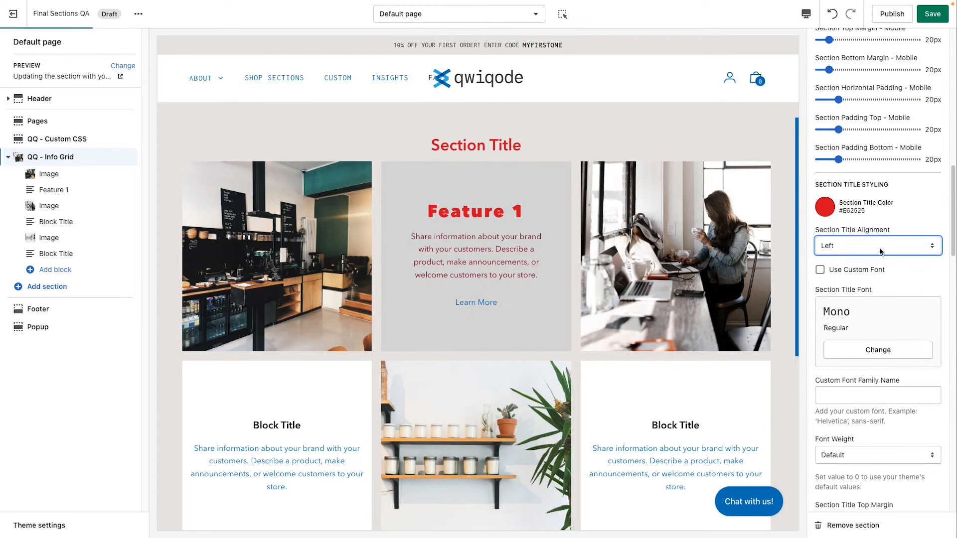
pyautogui.click(881, 251)
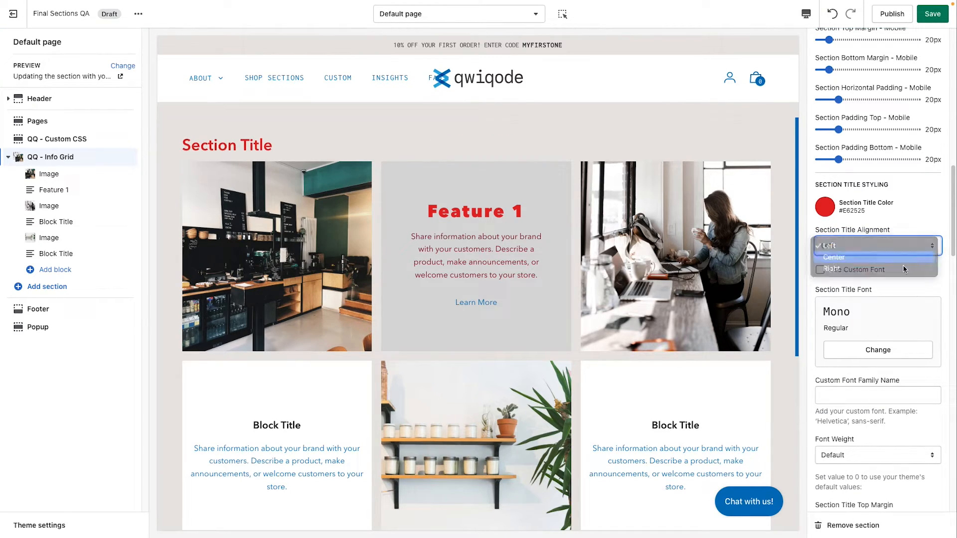
pyautogui.click(890, 259)
# Step: Set the section title's bottom margin to 40px
pyautogui.scroll(-4, 900, 310)
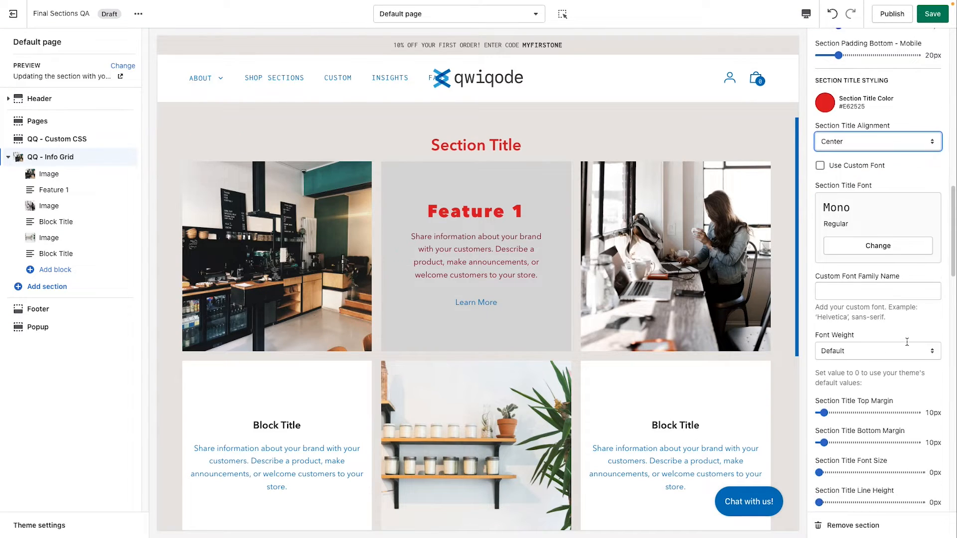
pyautogui.scroll(-1, 907, 344)
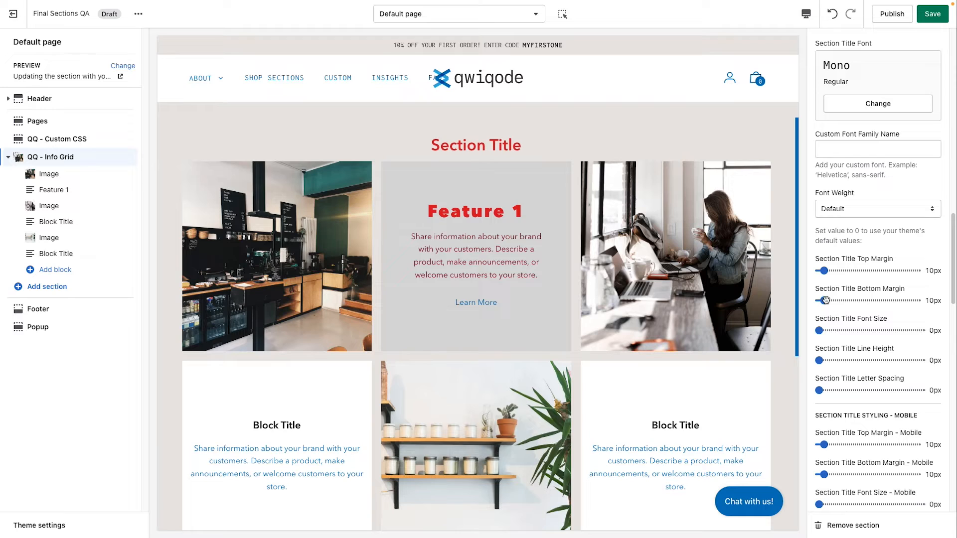
pyautogui.moveTo(825, 300)
pyautogui.mouseDown()
pyautogui.moveTo(854, 301)
pyautogui.moveTo(838, 301)
pyautogui.mouseUp()
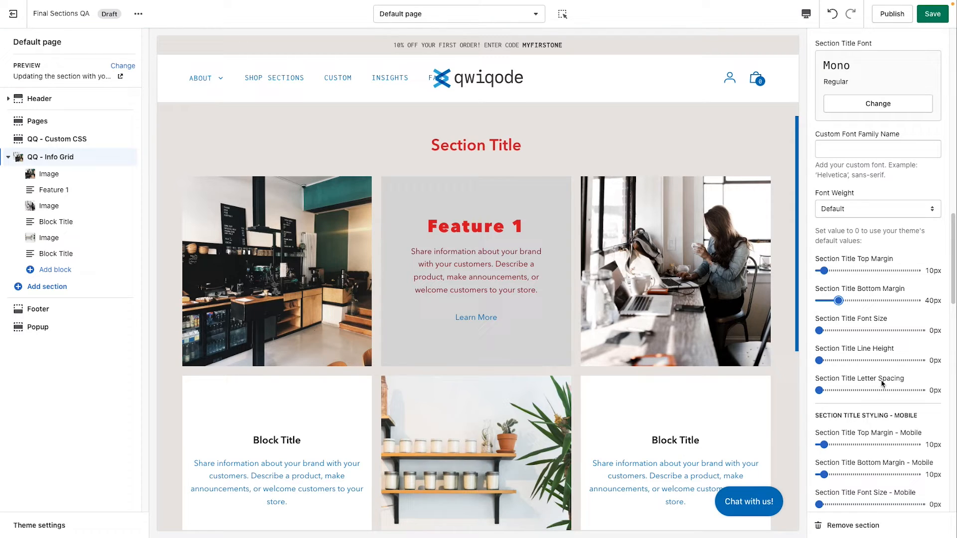
# Step: Set the font weight of the Info Grid section's buttons to 700 (Bold)
pyautogui.scroll(-3, 882, 383)
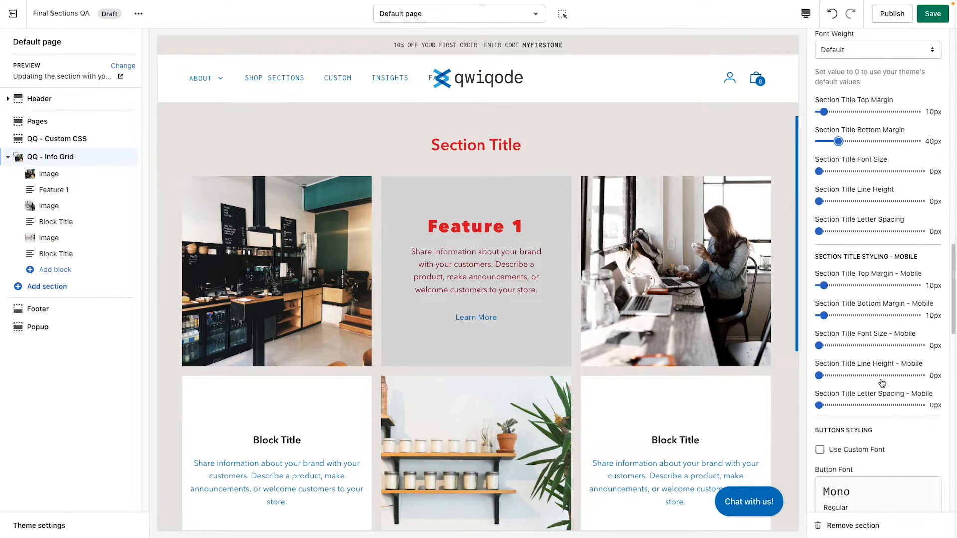
pyautogui.doubleClick(904, 258)
pyautogui.scroll(-3, 880, 390)
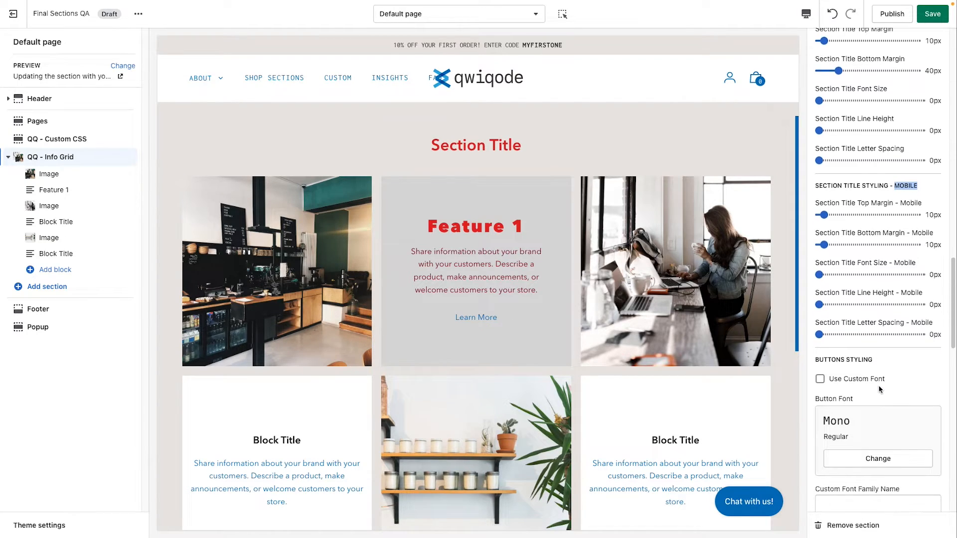
pyautogui.scroll(-2, 861, 354)
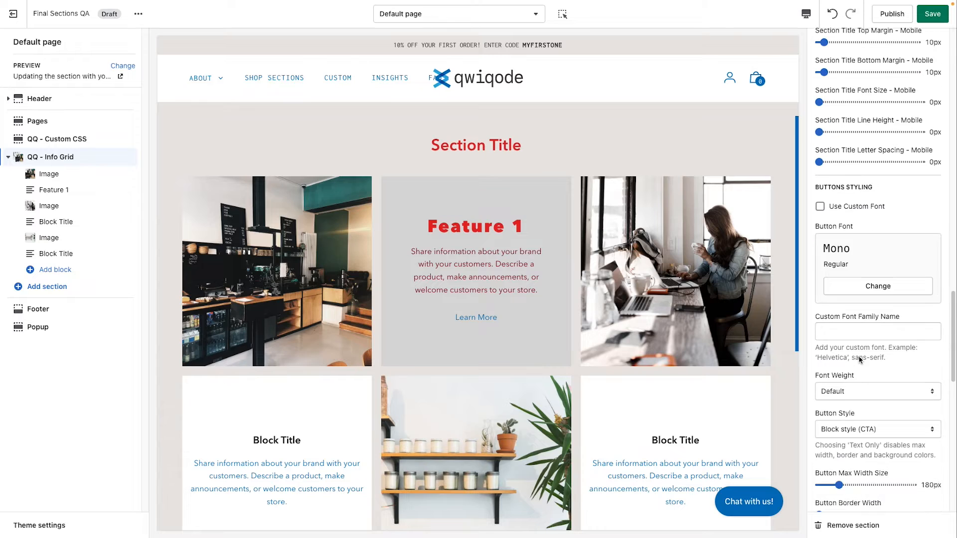
pyautogui.scroll(-1, 545, 340)
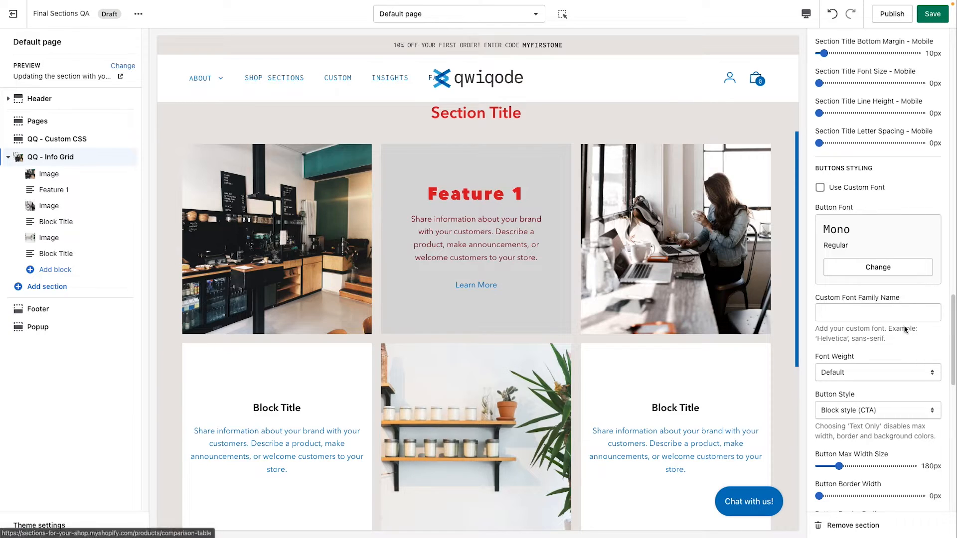
pyautogui.scroll(-1, 880, 335)
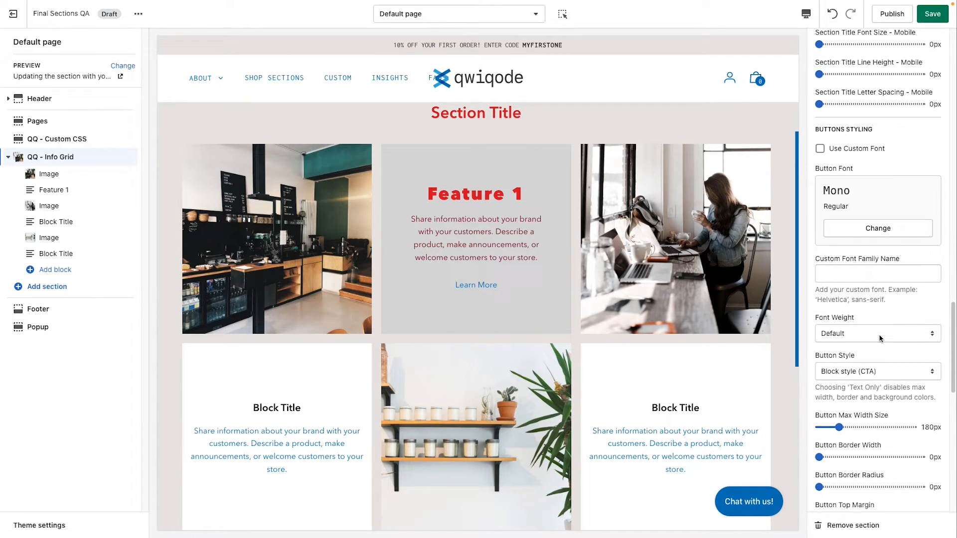
pyautogui.scroll(-1, 867, 340)
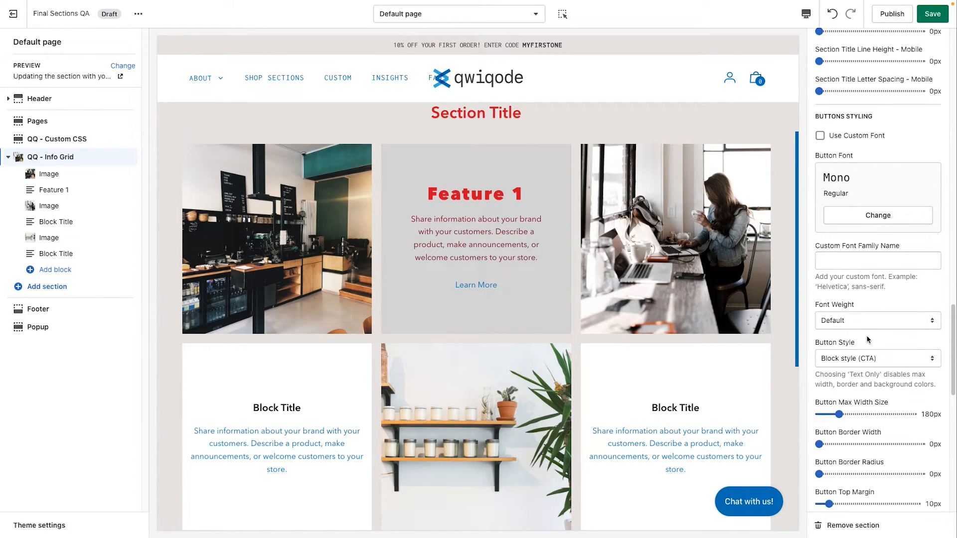
pyautogui.click(866, 326)
pyautogui.click(873, 401)
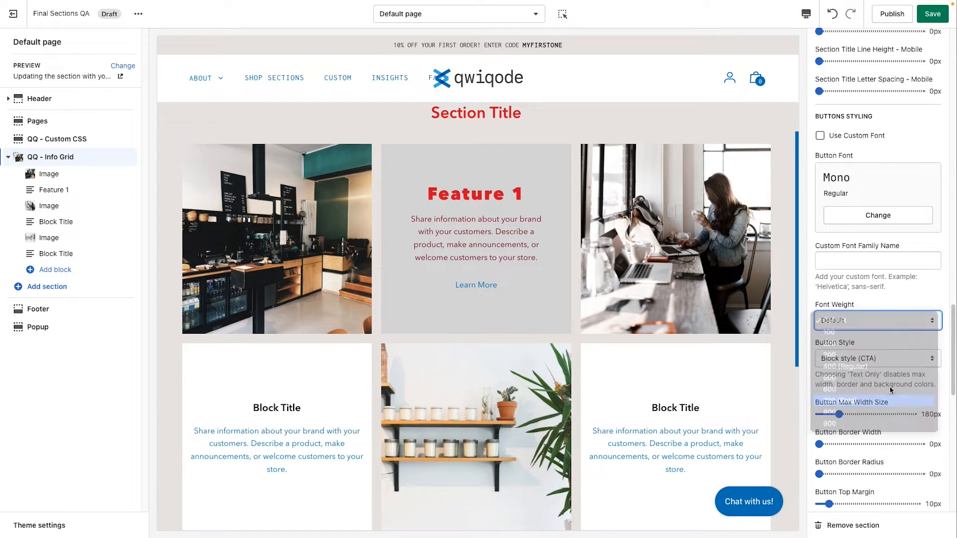
# Step: Try the Text Only button style and return the setting to Block style (CTA)
pyautogui.scroll(-2, 885, 374)
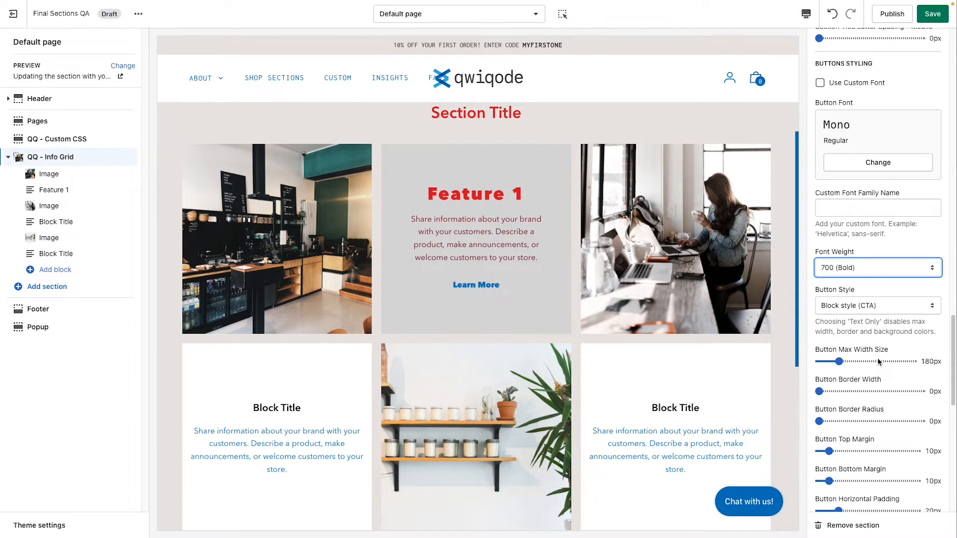
pyautogui.click(858, 310)
pyautogui.click(866, 319)
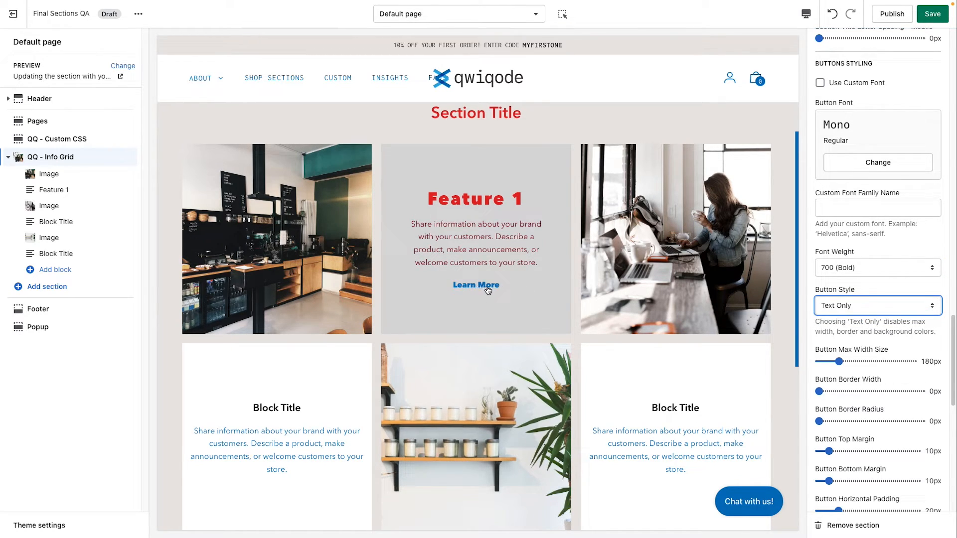
pyautogui.click(844, 310)
pyautogui.click(855, 294)
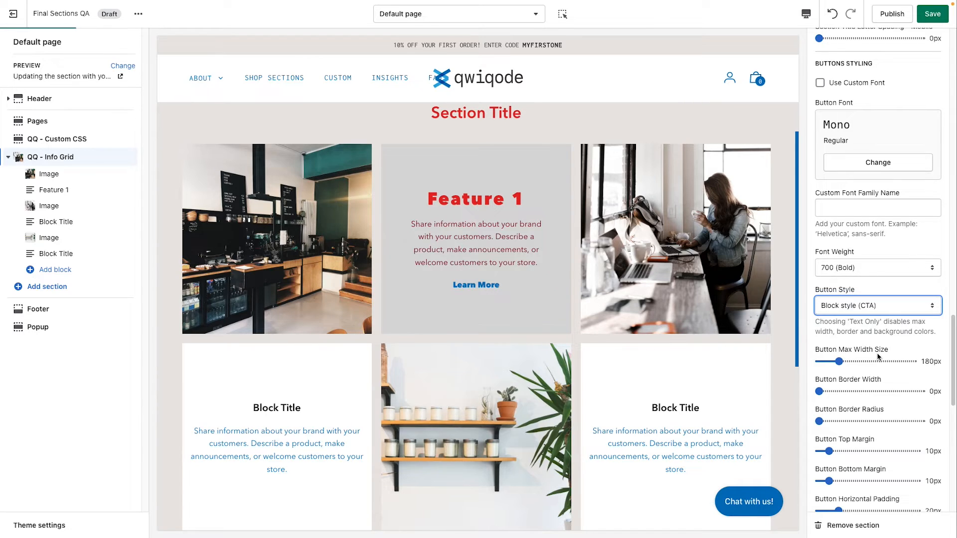
# Step: Set the Info Grid section's button background color to #0071BC and the button text color to #FAFAFA
pyautogui.scroll(-4, 878, 357)
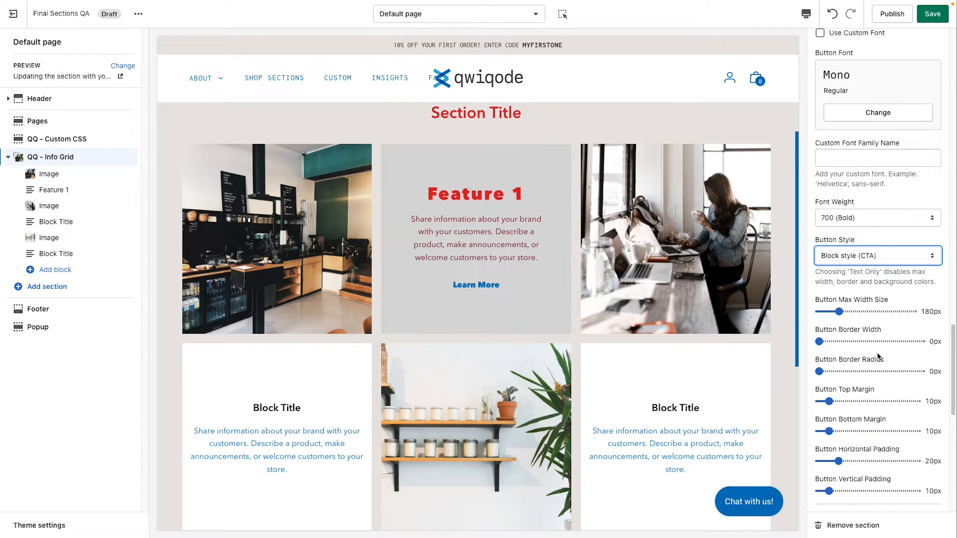
pyautogui.scroll(-10, 878, 357)
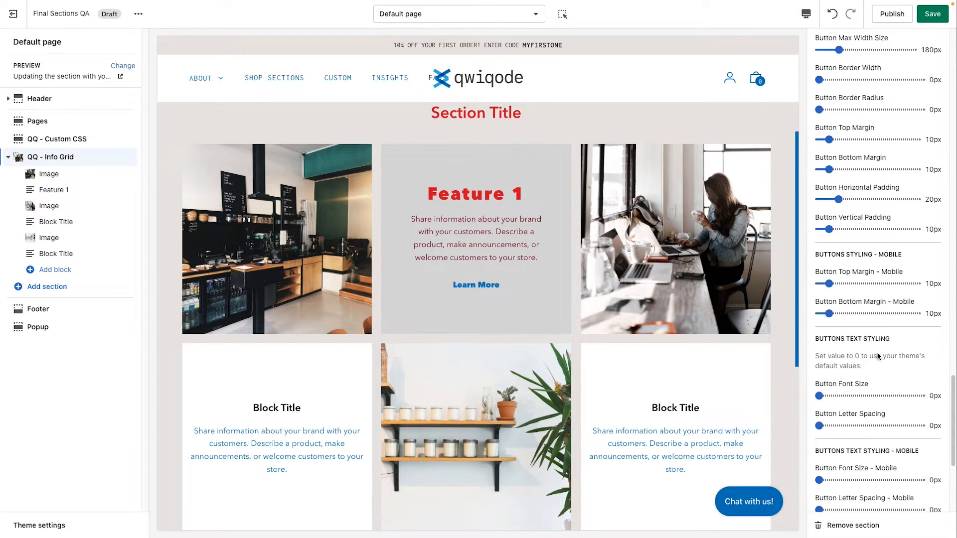
pyautogui.scroll(-6, 878, 356)
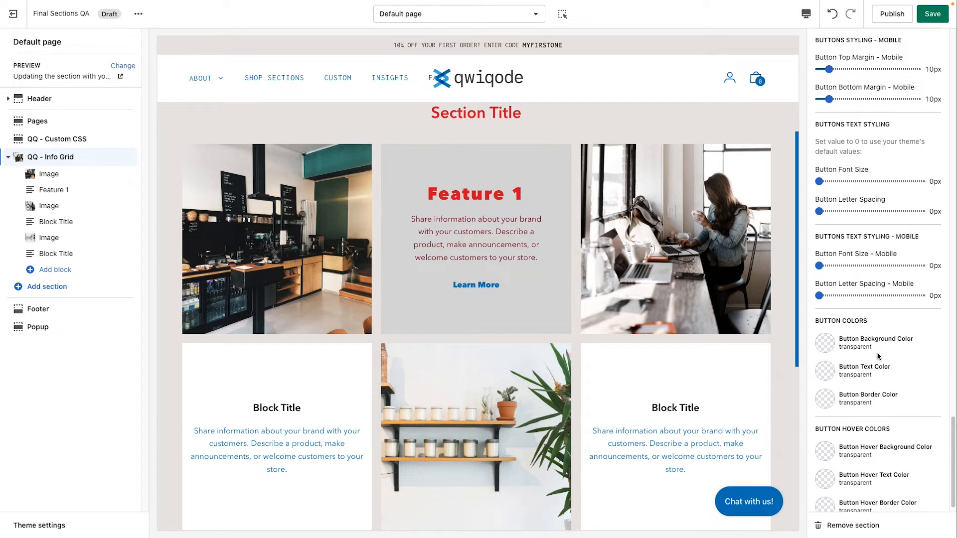
pyautogui.click(824, 333)
pyautogui.click(892, 262)
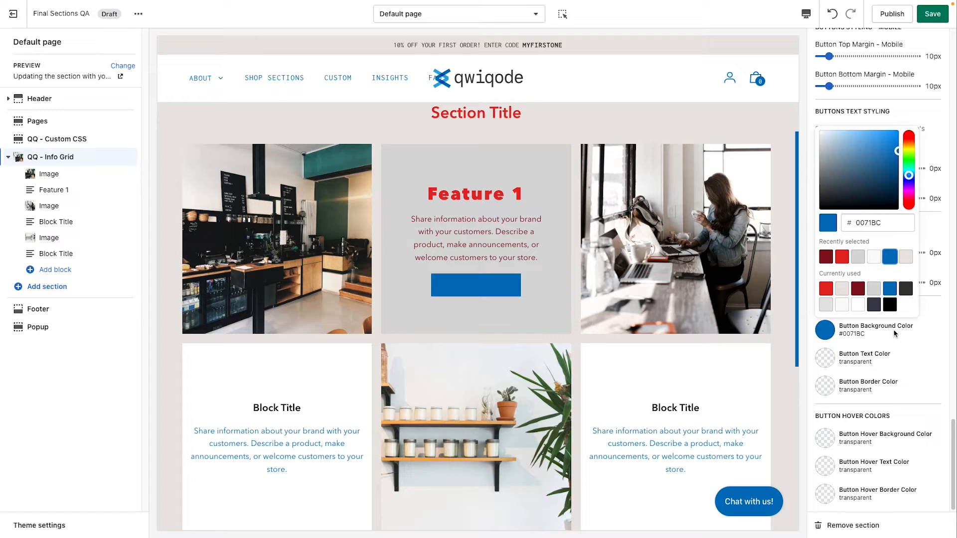
pyautogui.click(826, 362)
pyautogui.click(874, 284)
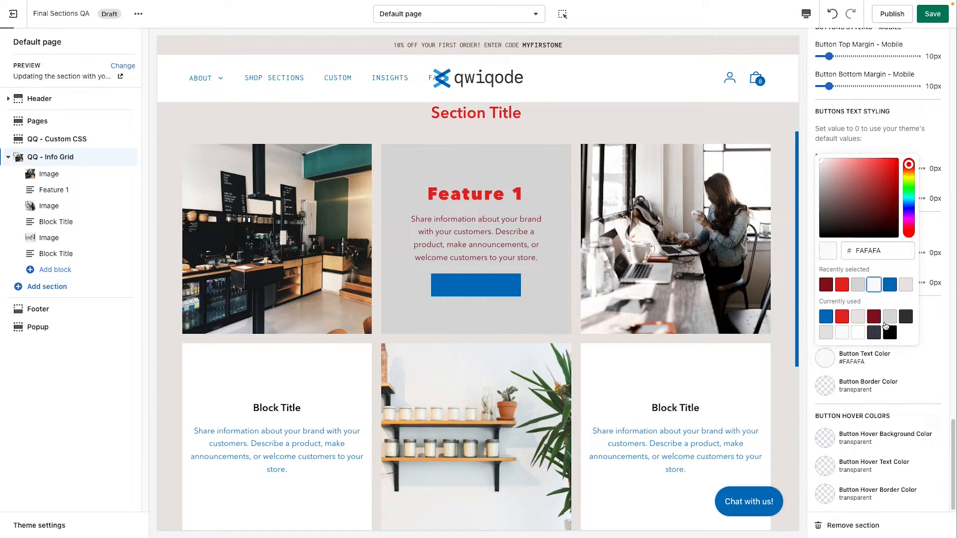
pyautogui.click(910, 394)
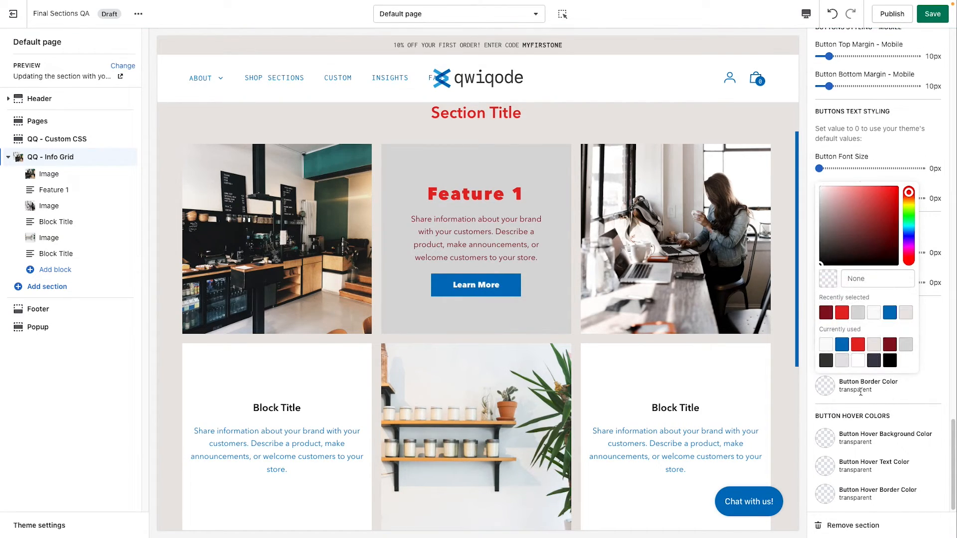
# Step: Set the section's button border color to the red #E62525
pyautogui.click(826, 392)
pyautogui.click(829, 393)
pyautogui.click(856, 349)
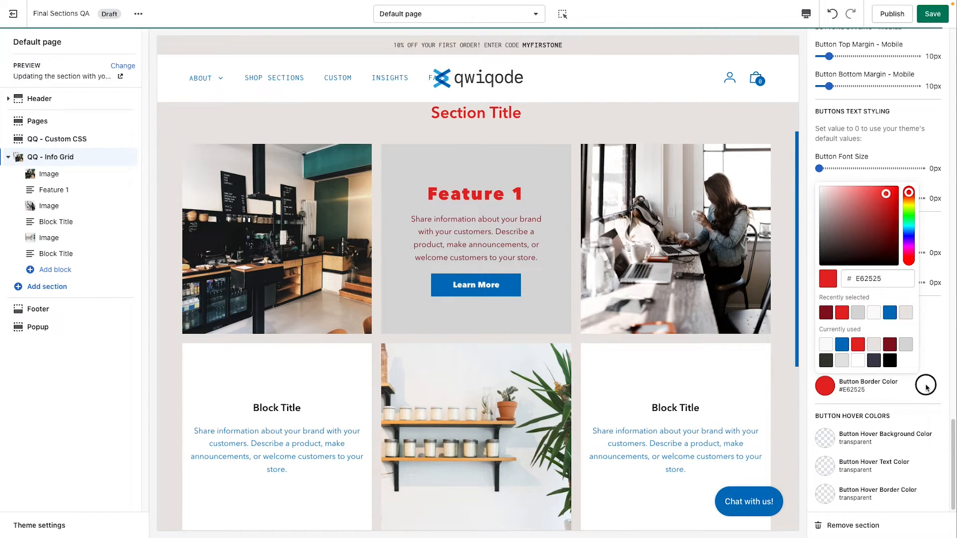
pyautogui.click(926, 387)
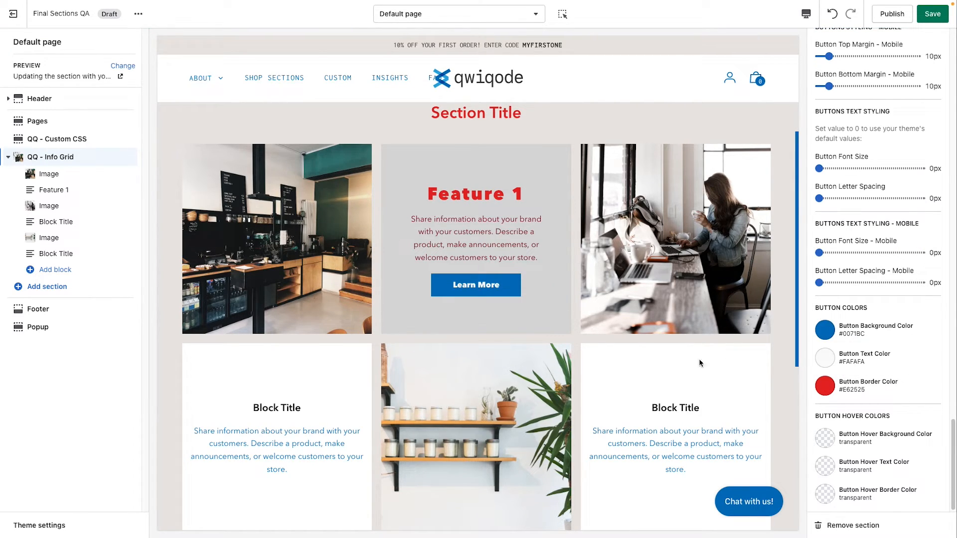
# Step: Give the section's buttons a border width of 3px and a border radius of 15px
pyautogui.scroll(5, 901, 358)
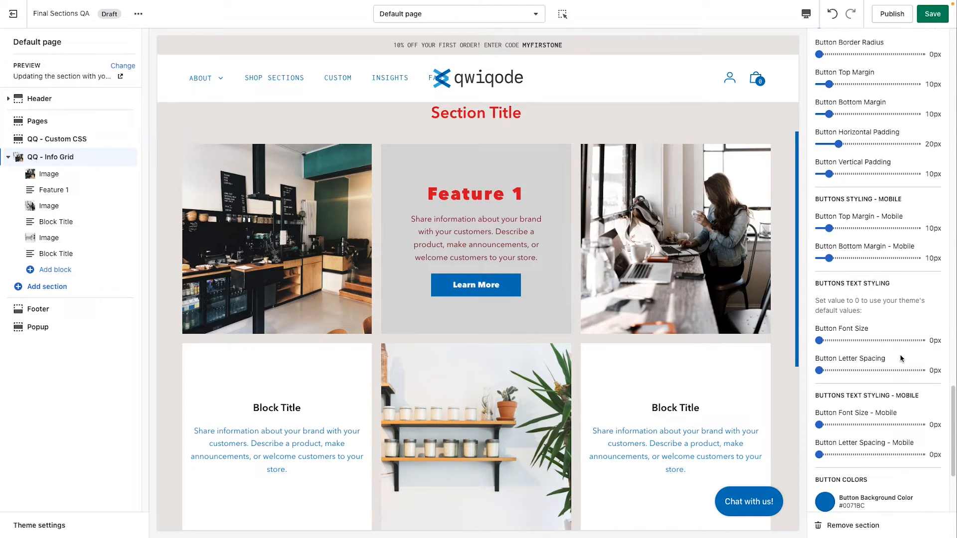
pyautogui.scroll(4, 901, 358)
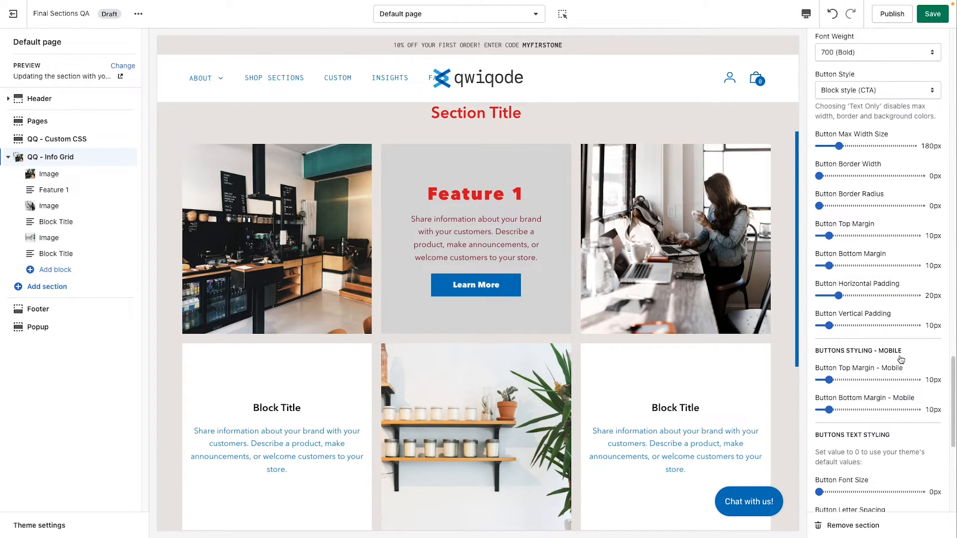
pyautogui.scroll(1, 901, 356)
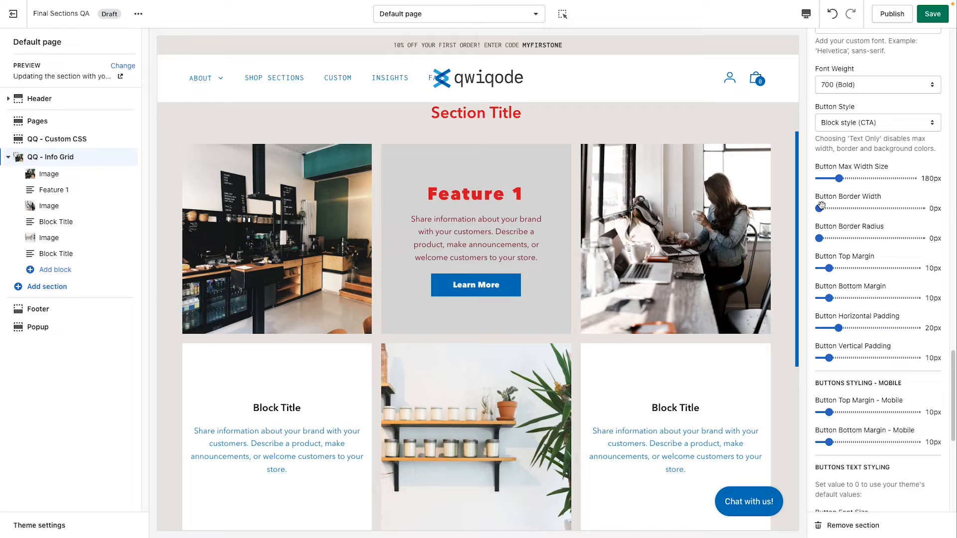
pyautogui.moveTo(819, 208); pyautogui.dragTo(830, 207)
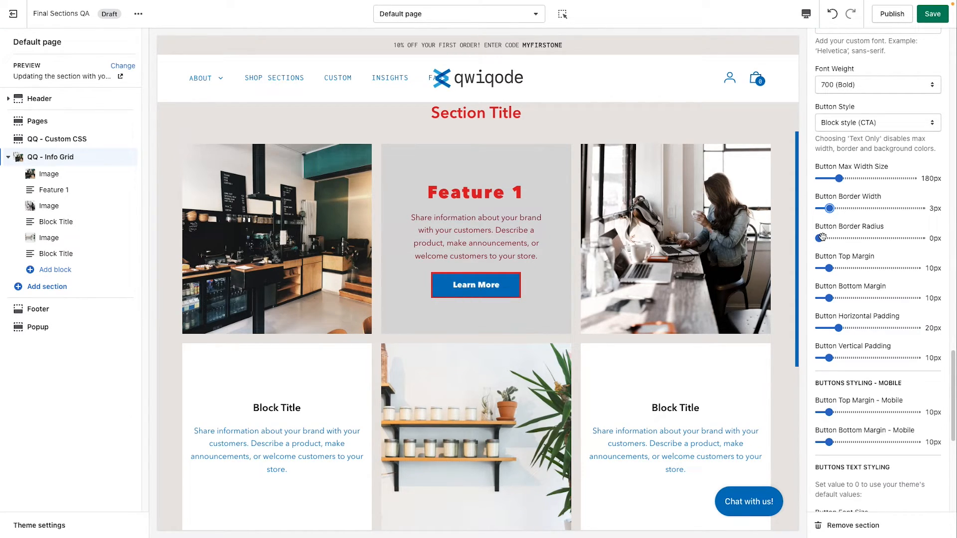
pyautogui.moveTo(821, 238)
pyautogui.mouseDown()
pyautogui.moveTo(852, 238)
pyautogui.moveTo(834, 238)
pyautogui.mouseUp()
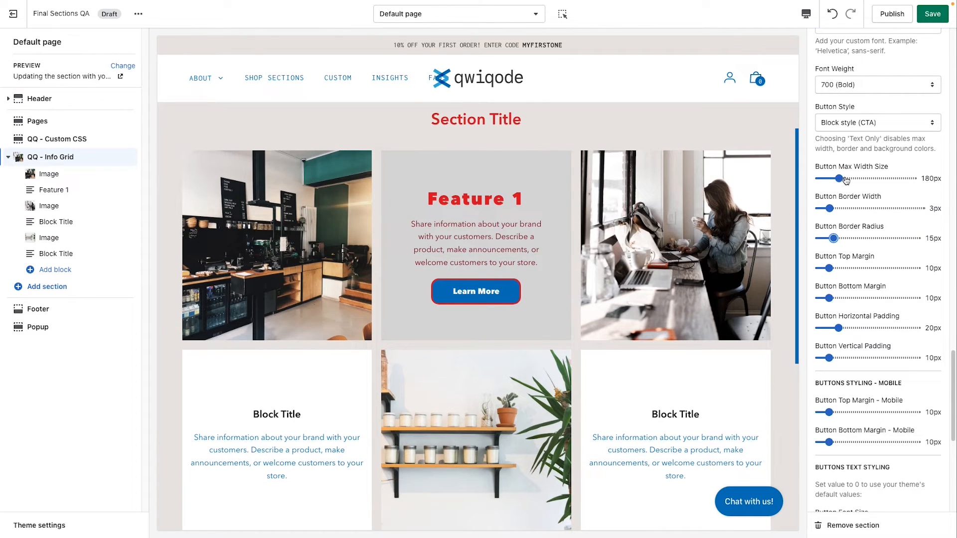
# Step: Set the button max width size to 220px and the button top margin to 24px
pyautogui.moveTo(842, 177)
pyautogui.mouseDown()
pyautogui.moveTo(867, 177)
pyautogui.moveTo(845, 178)
pyautogui.mouseUp()
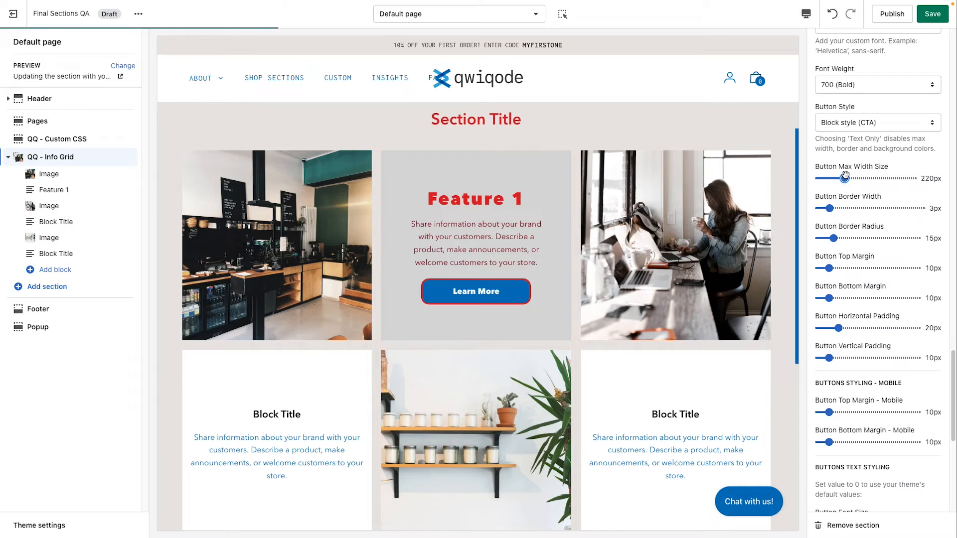
pyautogui.scroll(-1, 878, 309)
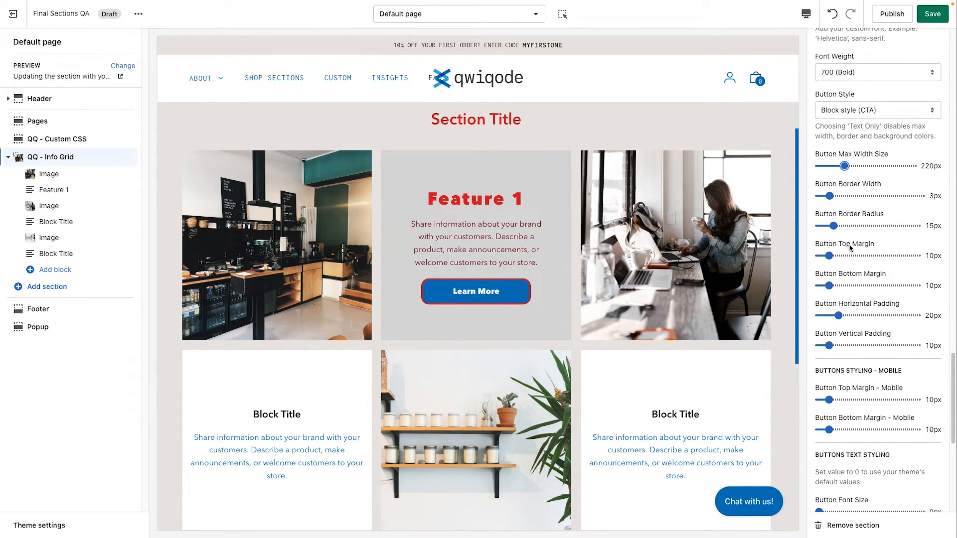
pyautogui.moveTo(829, 256); pyautogui.dragTo(843, 256)
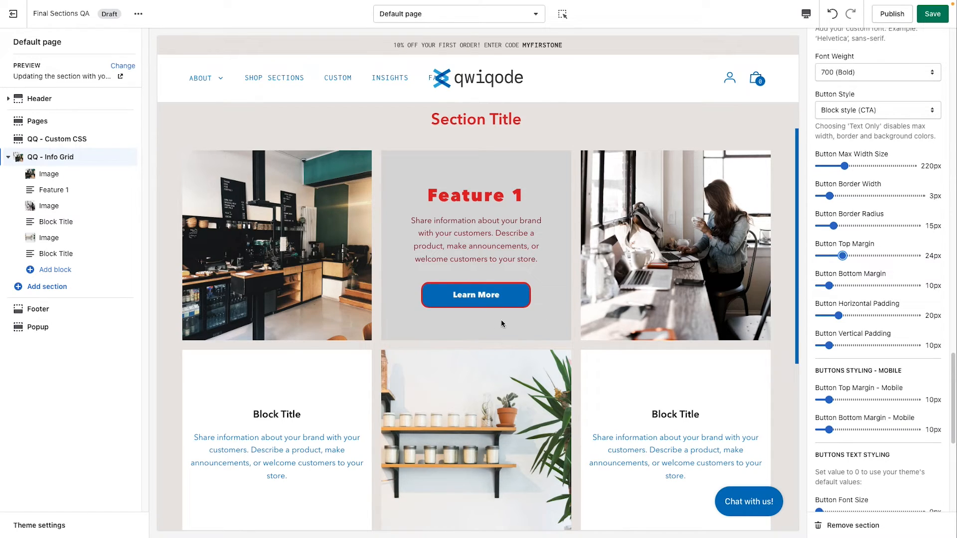
# Step: Set the button vertical padding to 24px and the horizontal padding to 45px
pyautogui.scroll(-3, 864, 324)
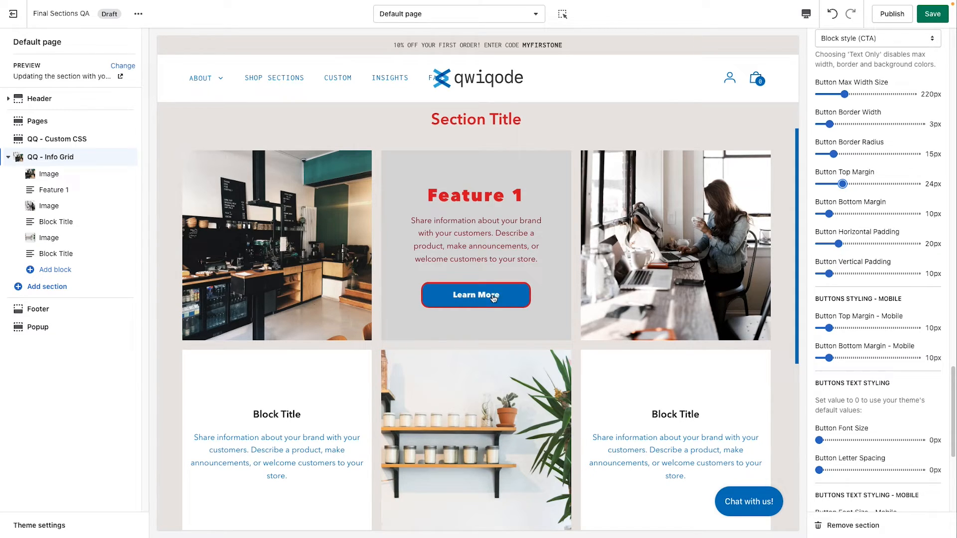
pyautogui.moveTo(829, 274); pyautogui.dragTo(863, 244)
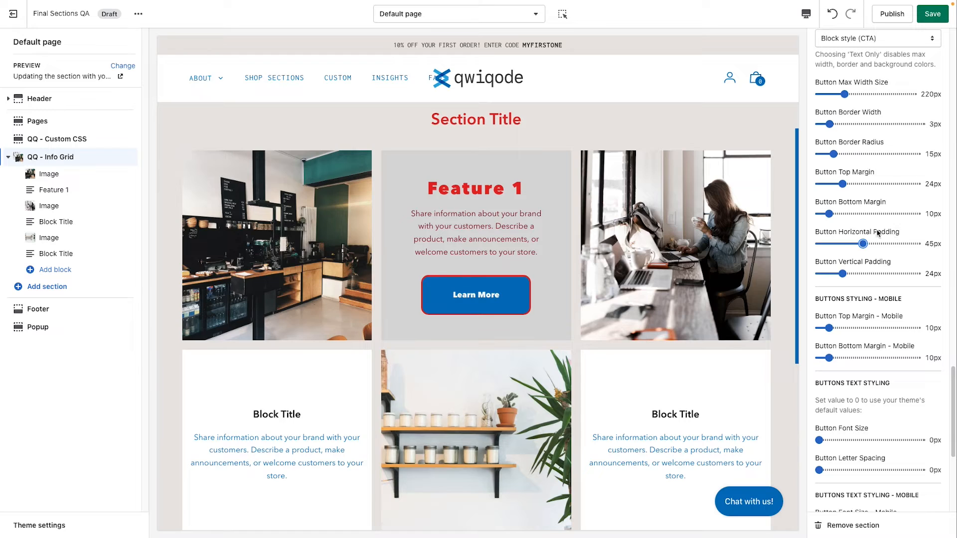
# Step: Try a button horizontal padding of 5px together with a button max width of 80px
pyautogui.scroll(1, 890, 235)
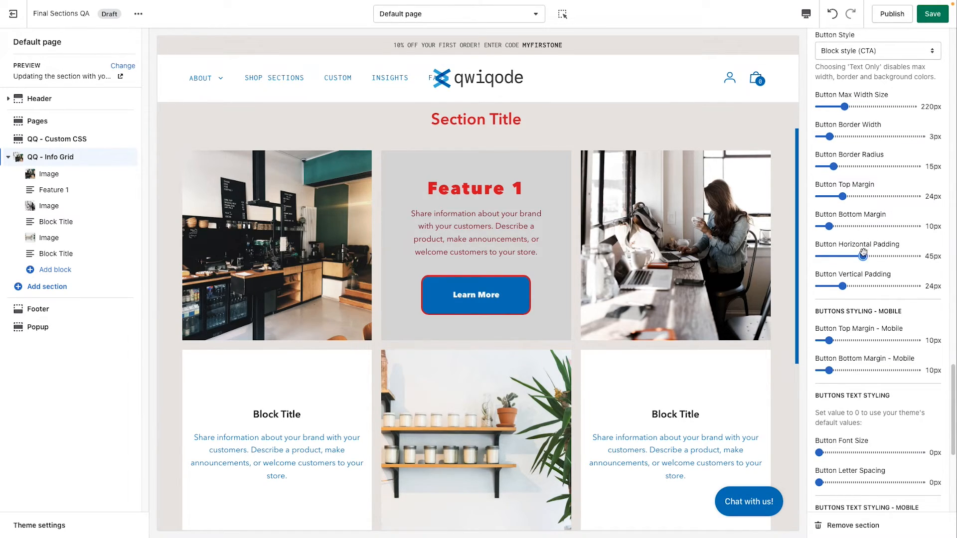
pyautogui.moveTo(863, 254); pyautogui.dragTo(824, 257)
pyautogui.moveTo(844, 107); pyautogui.dragTo(826, 106)
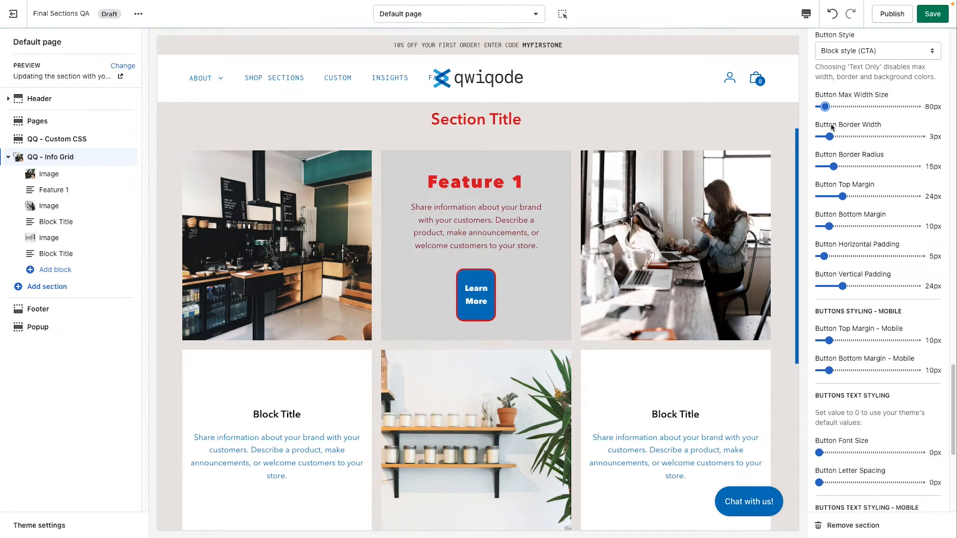
# Step: Set the button horizontal padding to 30px and the button max width size to 220px
pyautogui.moveTo(825, 257); pyautogui.dragTo(848, 257)
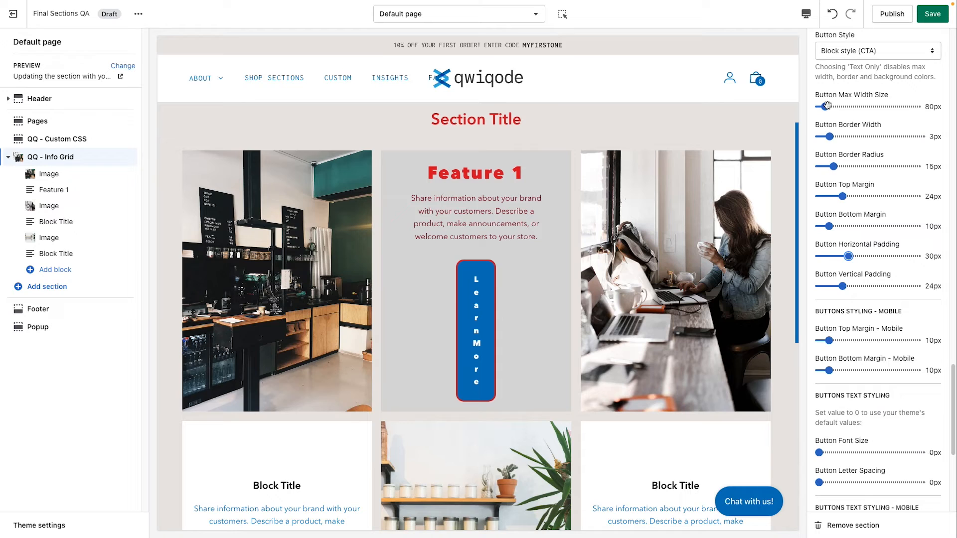
pyautogui.moveTo(825, 107); pyautogui.dragTo(845, 107)
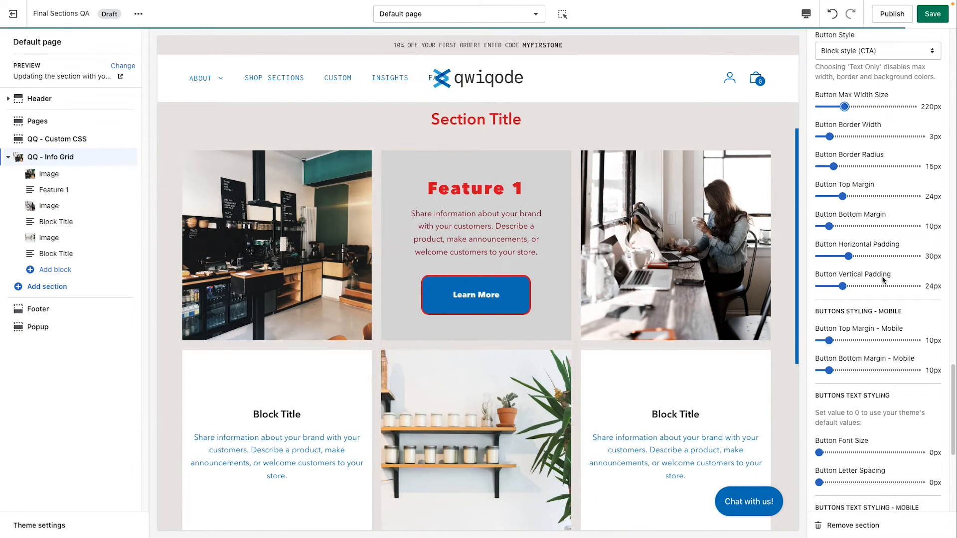
# Step: Try the red #E62525 as the button hover background color
pyautogui.scroll(-1, 869, 295)
pyautogui.scroll(-3, 869, 296)
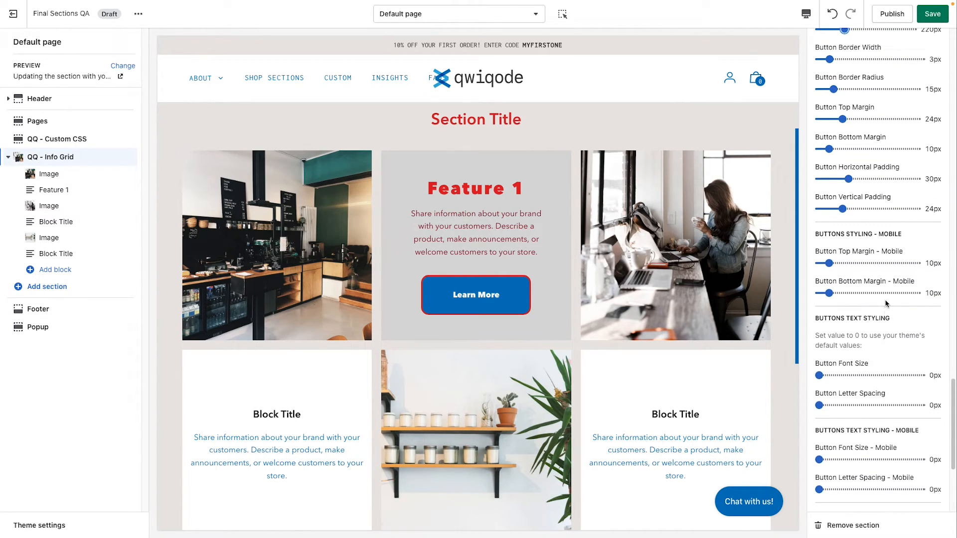
pyautogui.scroll(-5, 886, 303)
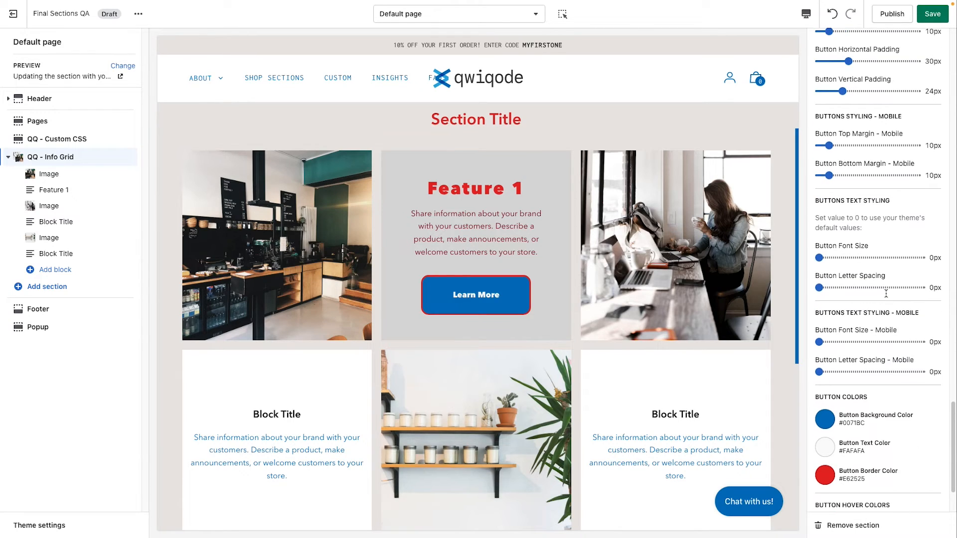
pyautogui.scroll(-3, 886, 294)
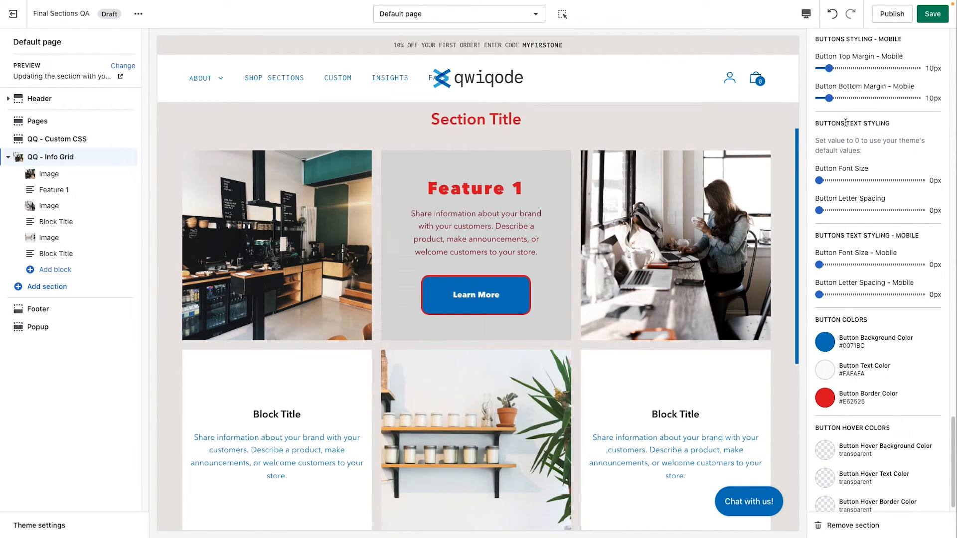
pyautogui.scroll(-1, 870, 264)
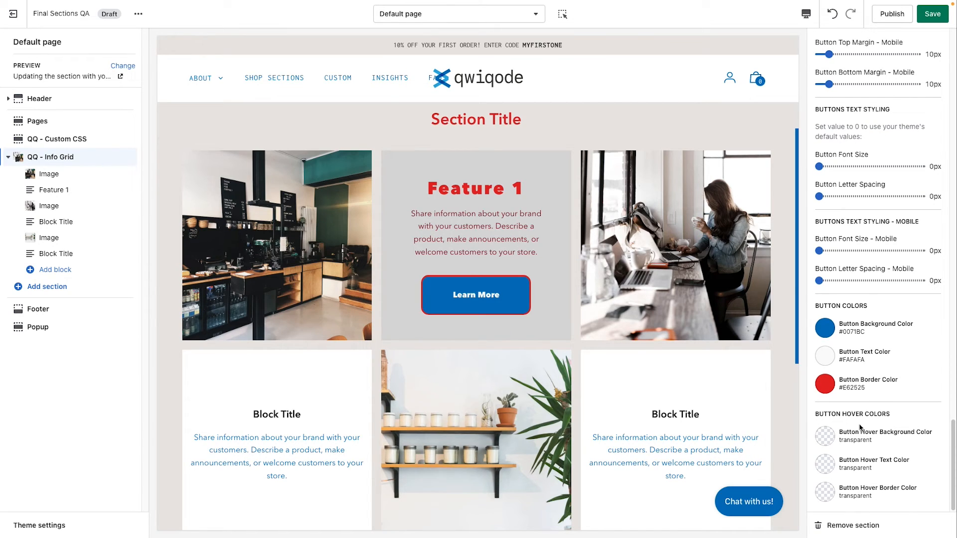
pyautogui.click(825, 443)
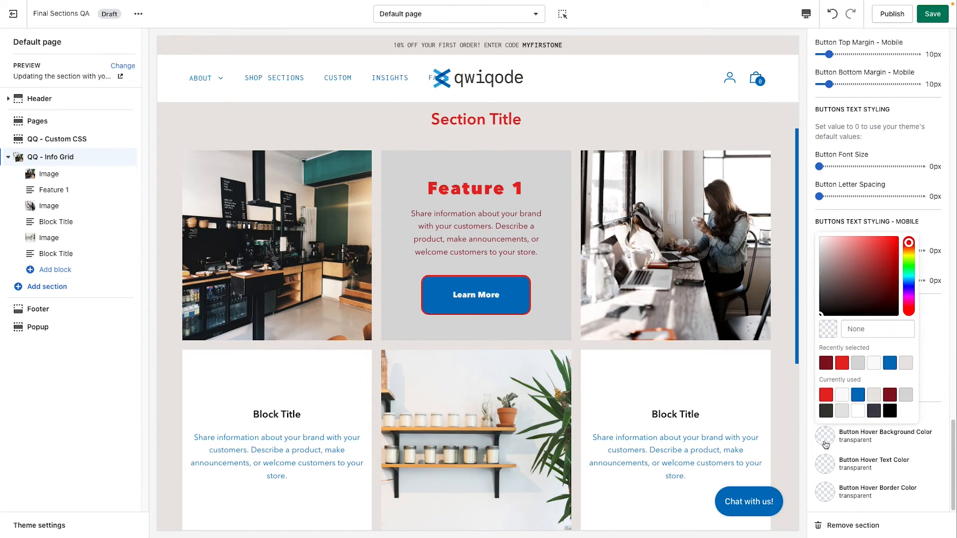
pyautogui.click(825, 443)
pyautogui.click(825, 444)
pyautogui.click(842, 363)
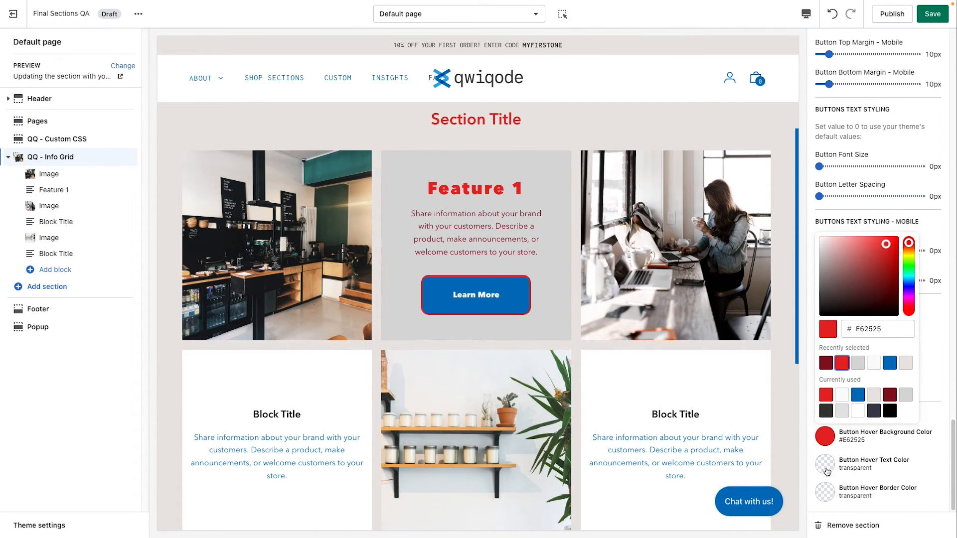
# Step: Set the button hover text color to #000000 and the hover background color to #FAFAFA
pyautogui.click(826, 469)
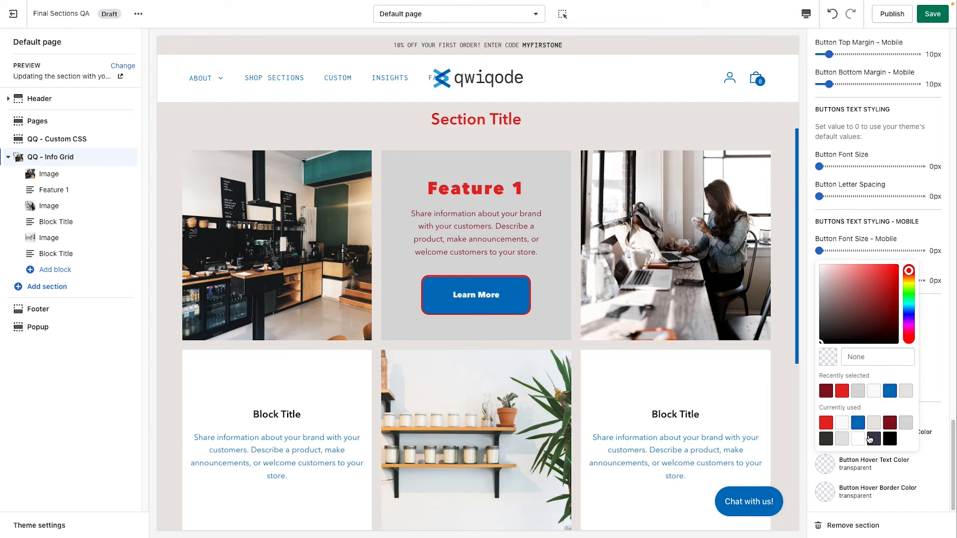
pyautogui.click(890, 439)
pyautogui.click(897, 478)
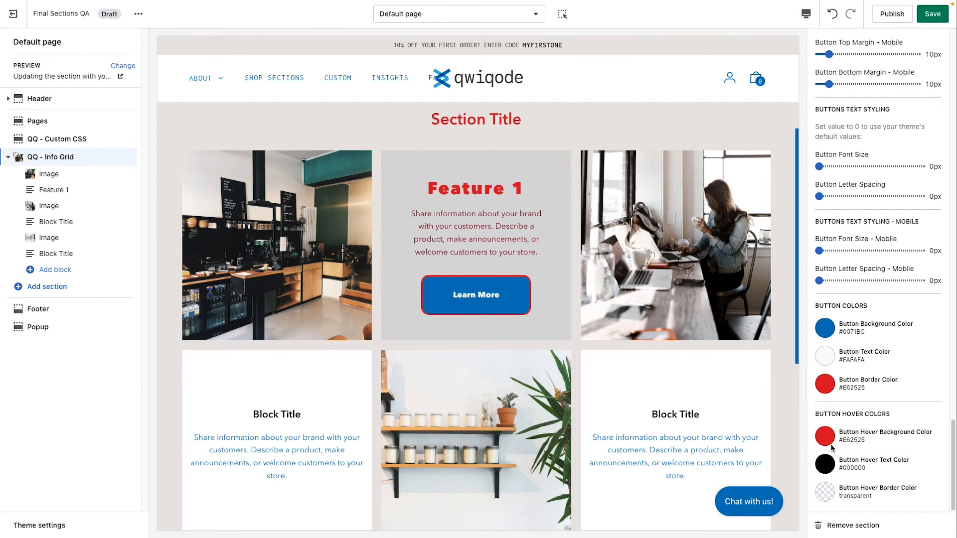
pyautogui.click(825, 437)
pyautogui.click(890, 363)
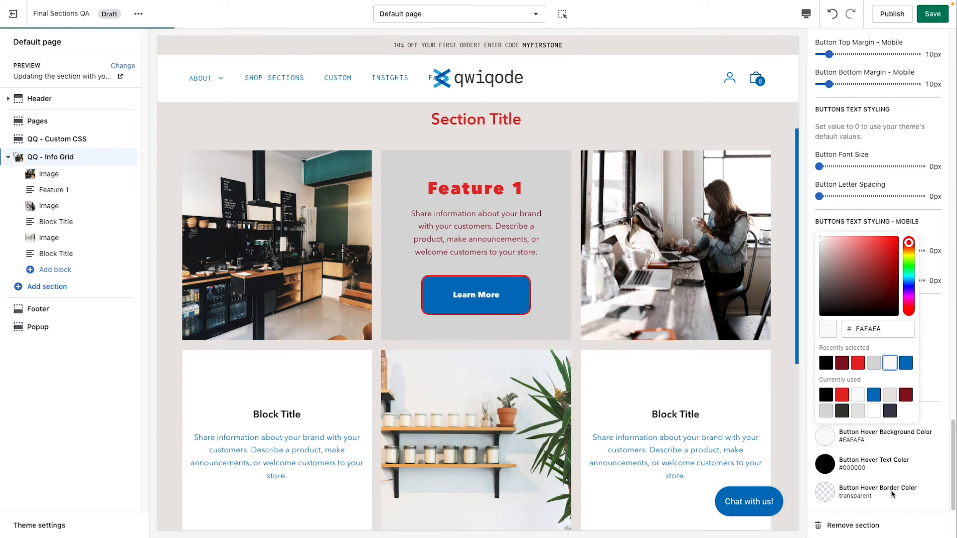
# Step: Set the button hover border color to #0071BC and check the grid in the page preview
pyautogui.click(830, 493)
pyautogui.click(830, 494)
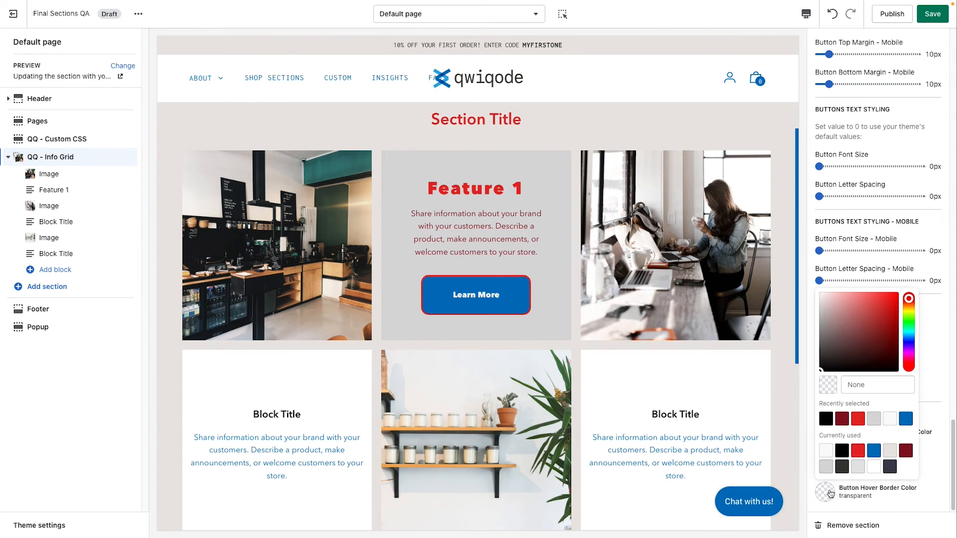
pyautogui.click(907, 421)
pyautogui.click(915, 504)
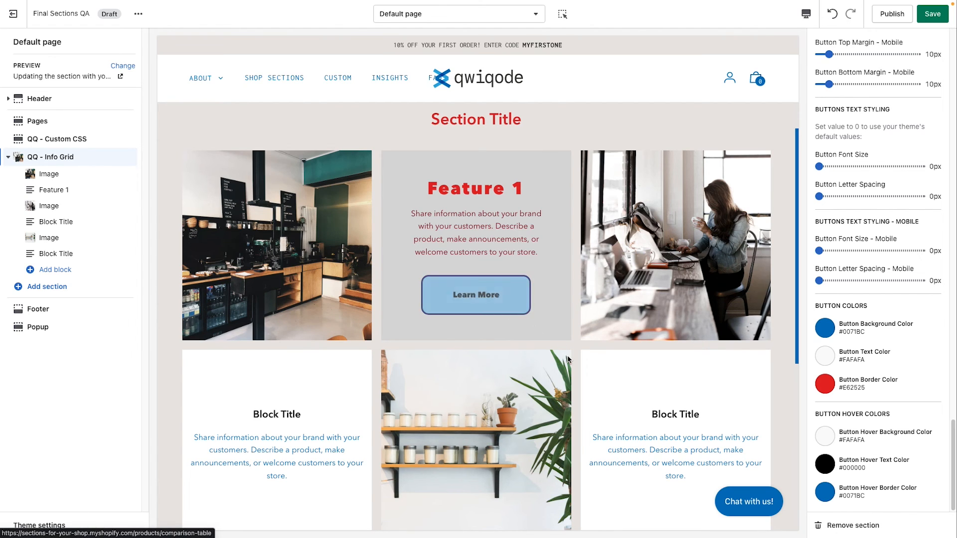
pyautogui.scroll(-1, 567, 359)
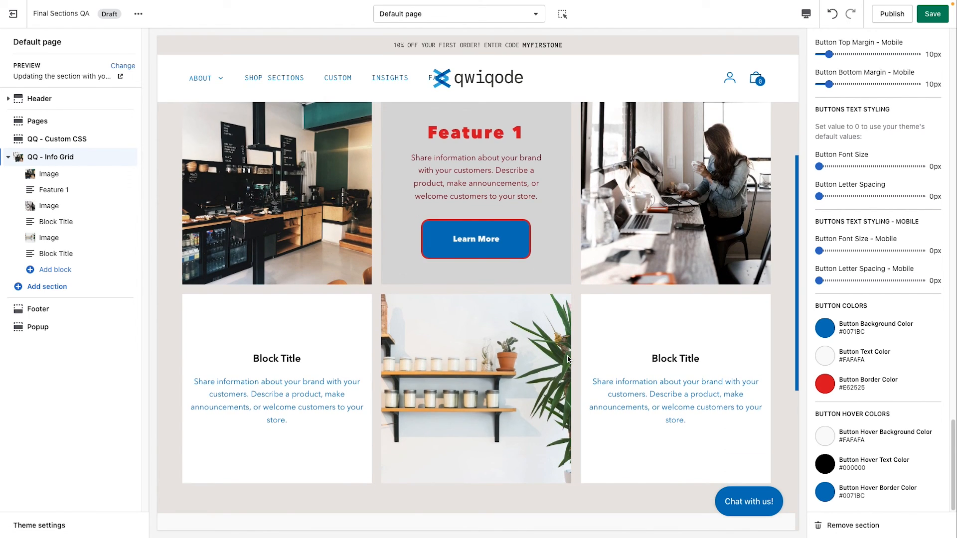